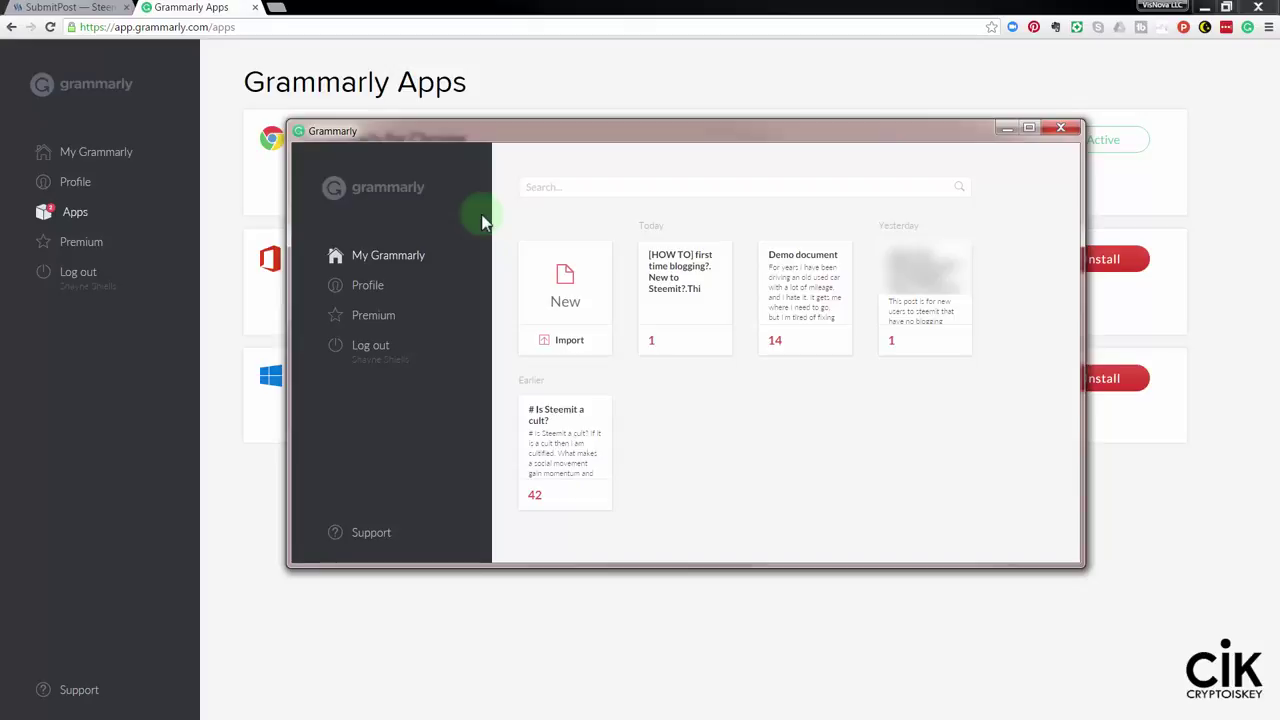
- View the My Grammarly documents page, and show the Grammarly for Chrome settings on Steemit's post submission page
left_click(1008, 131)
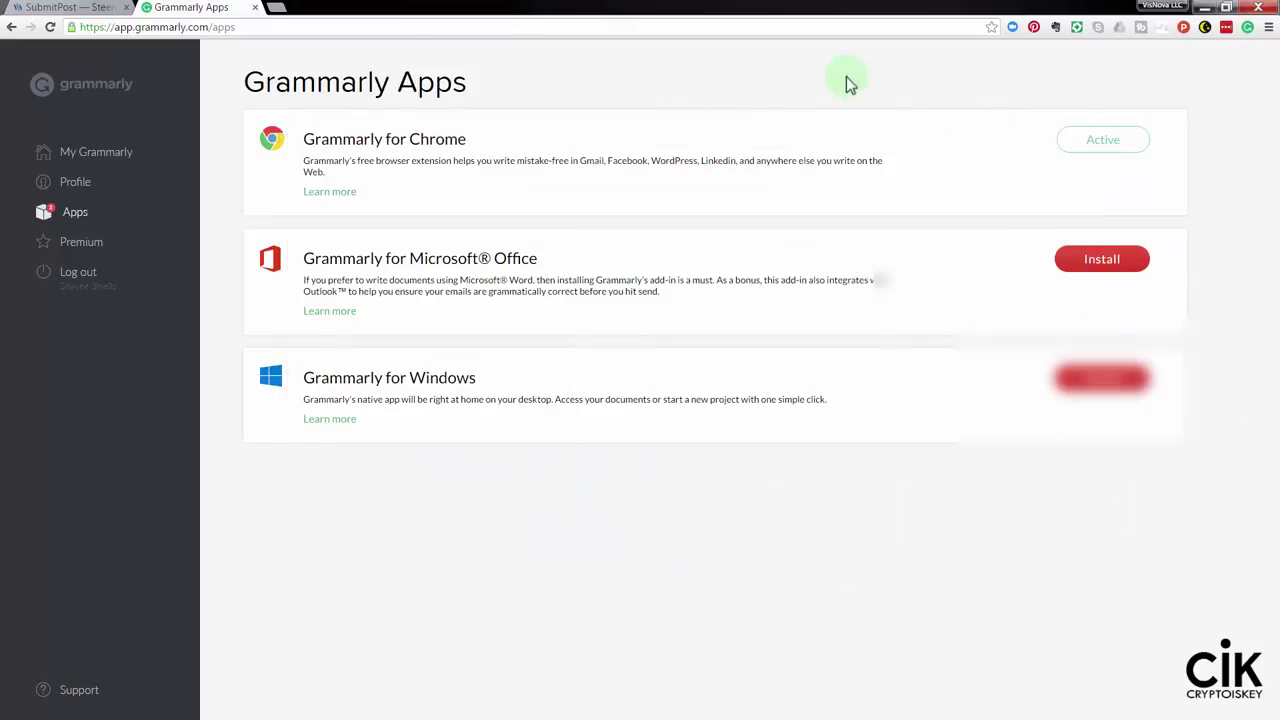
left_click(92, 158)
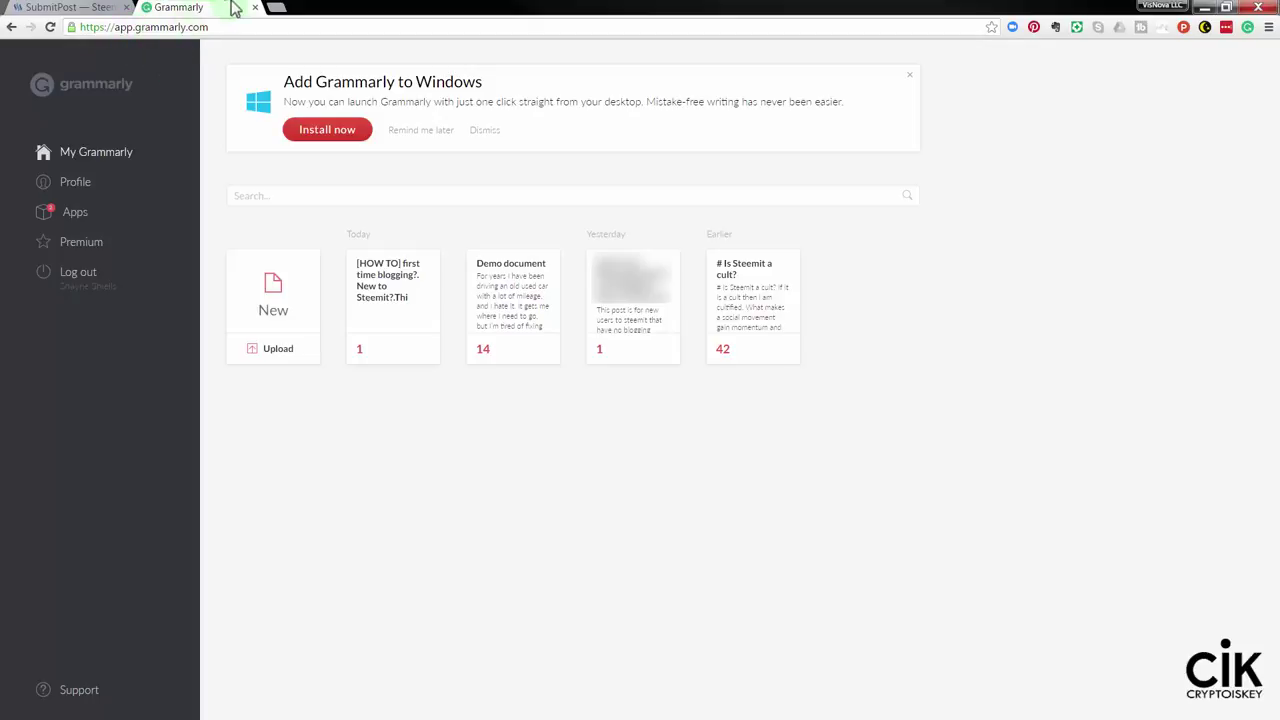
left_click(65, 8)
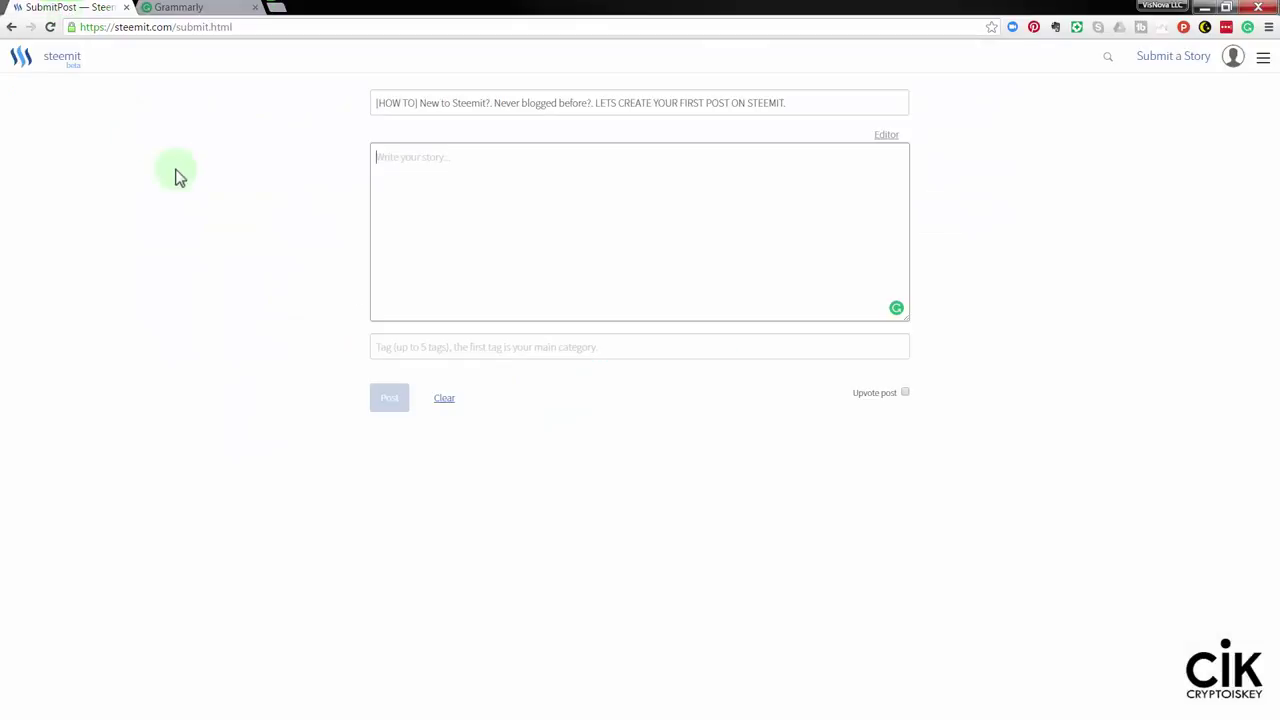
left_click(1249, 28)
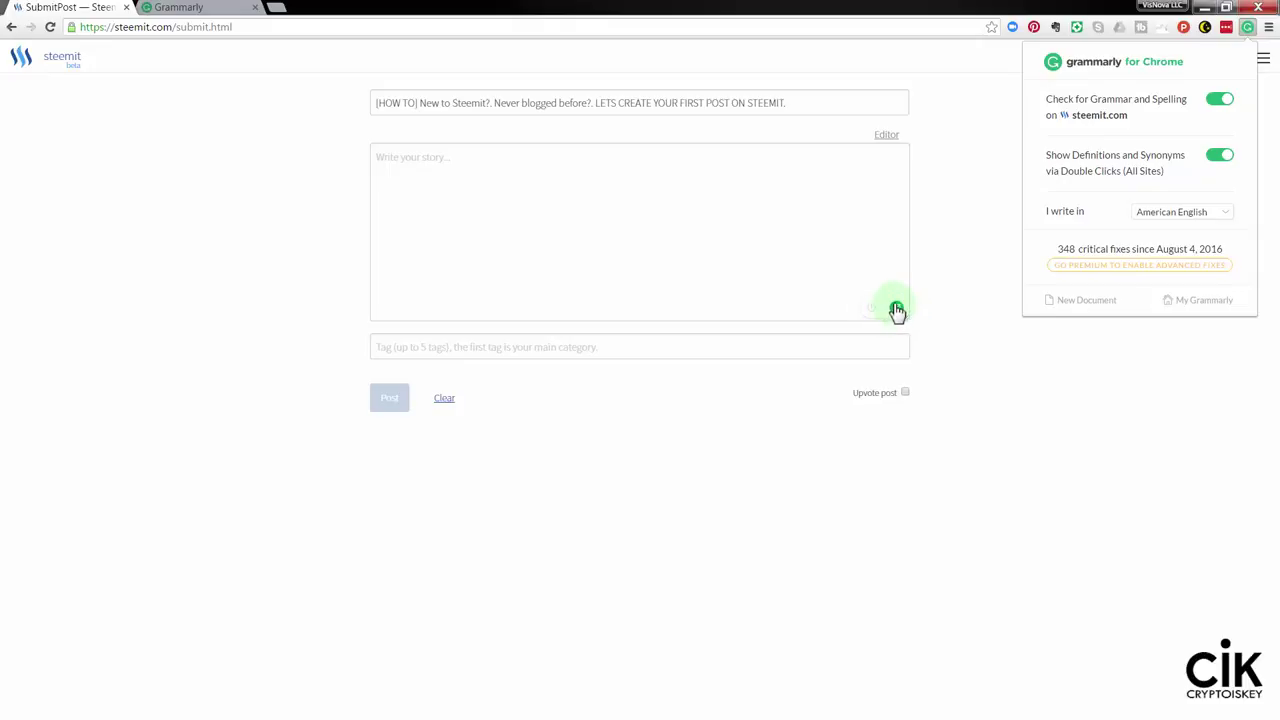
- Write the misspelled test sentence "is grammerly thee bests app fore correctiones" in the Steemit story body
left_click(415, 181)
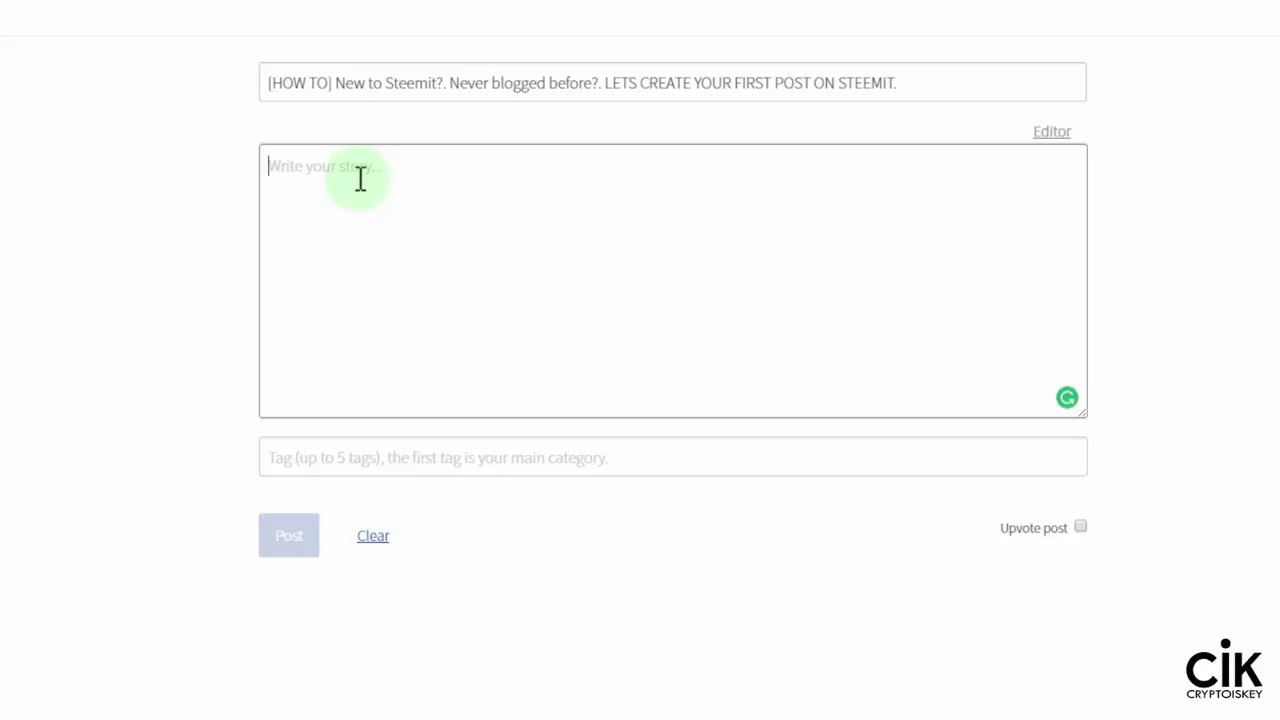
type("is")
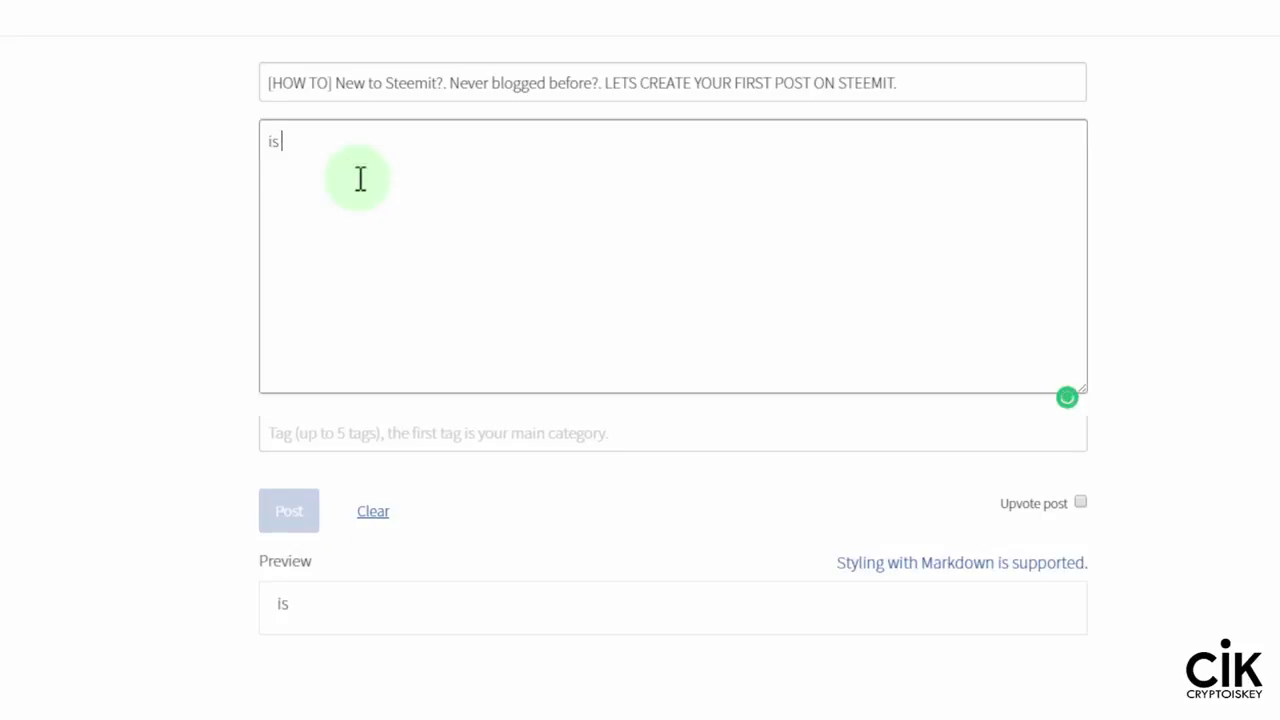
type(" grammerl")
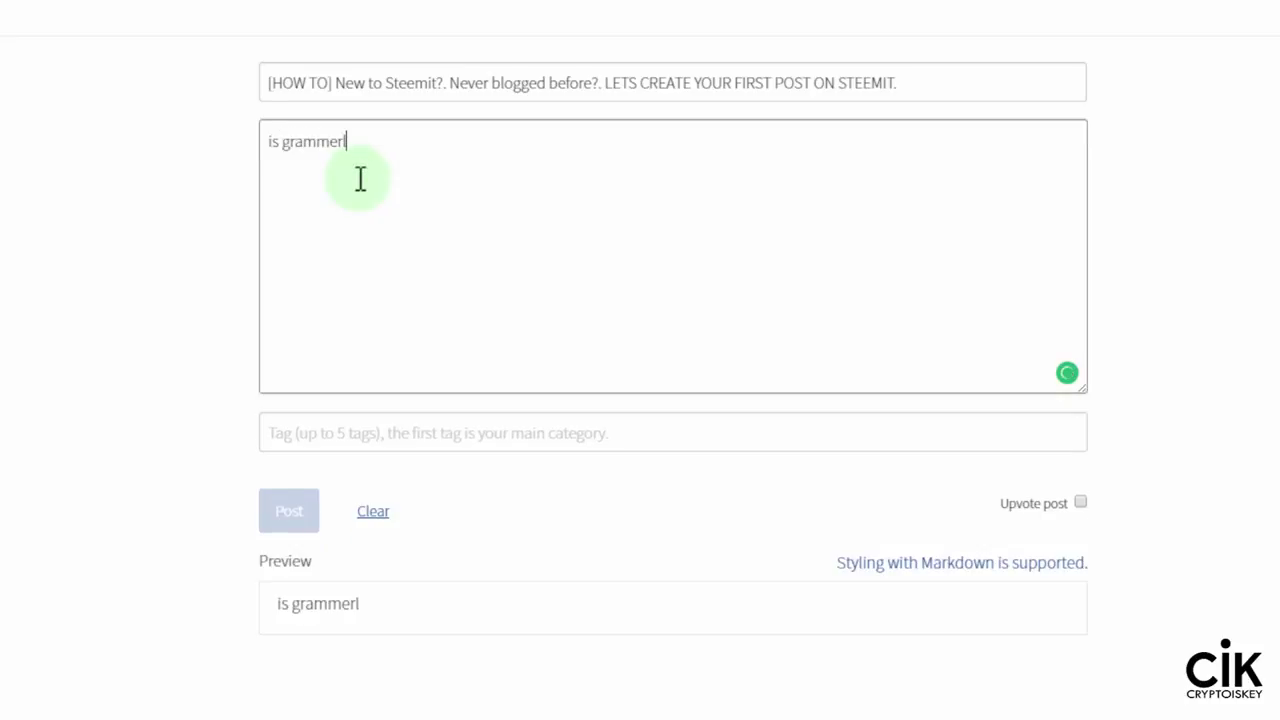
type("y the")
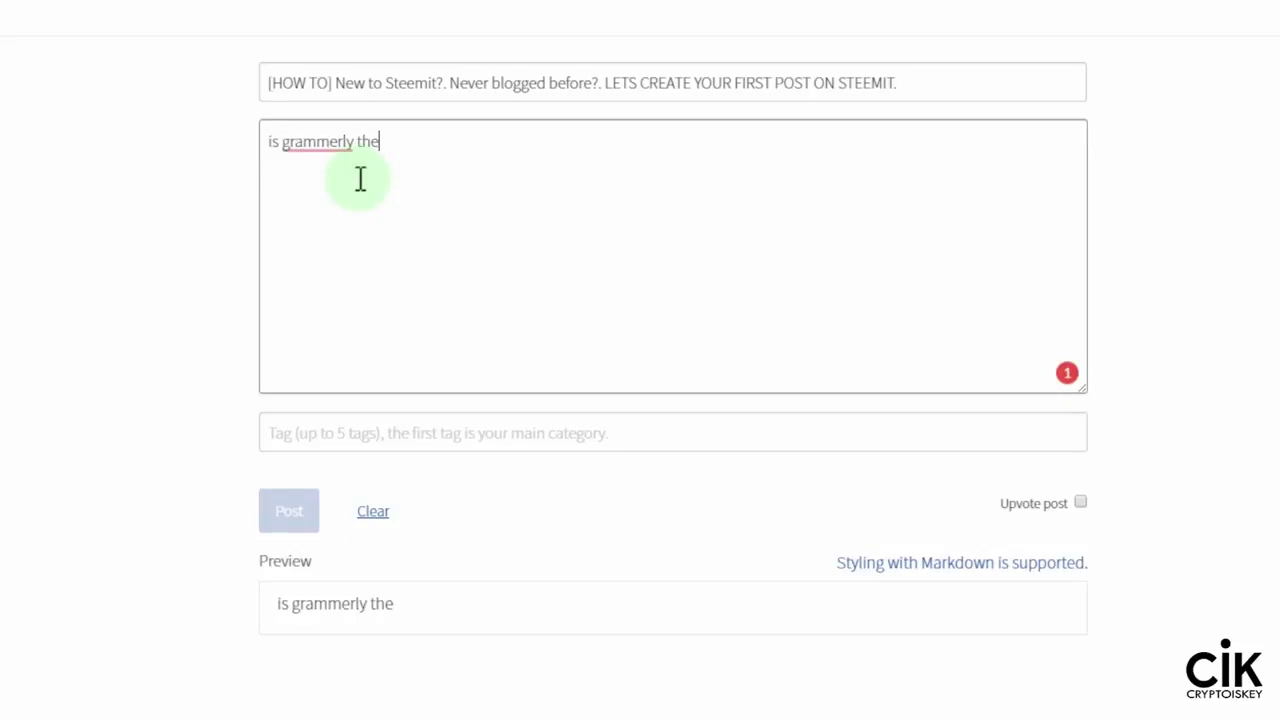
type("e bests app")
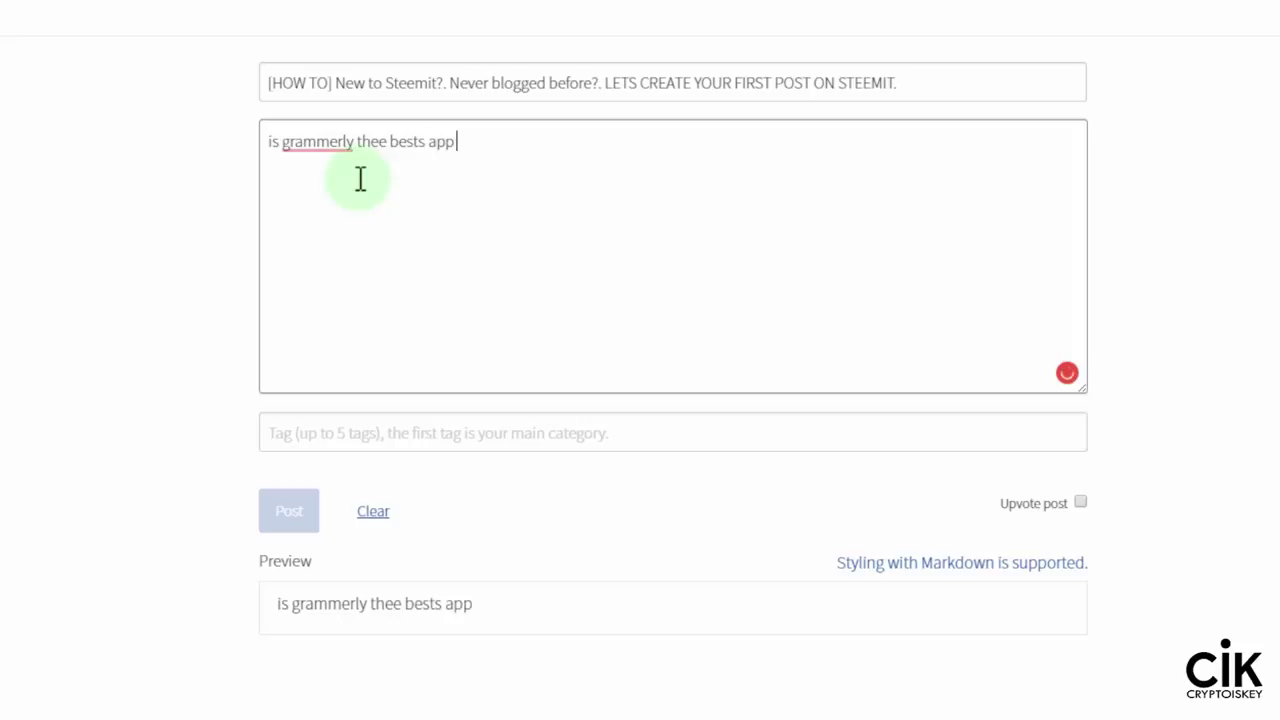
type(" fore correcti")
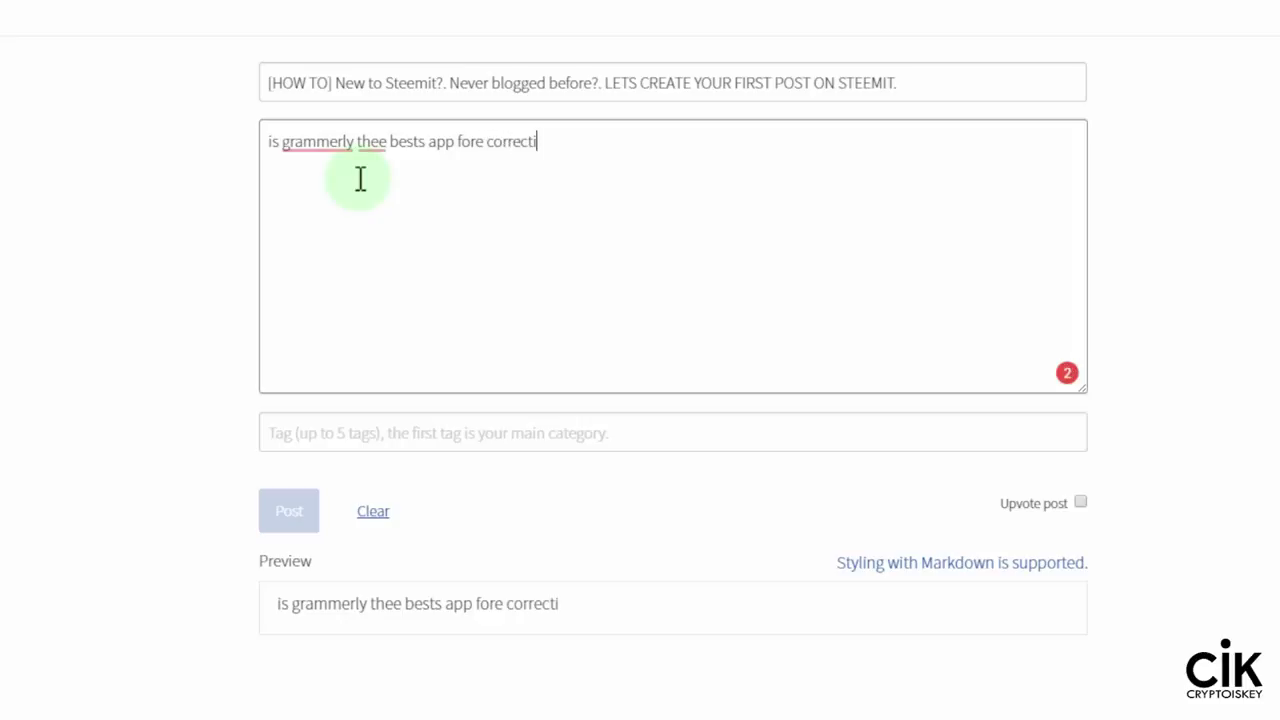
type("ones")
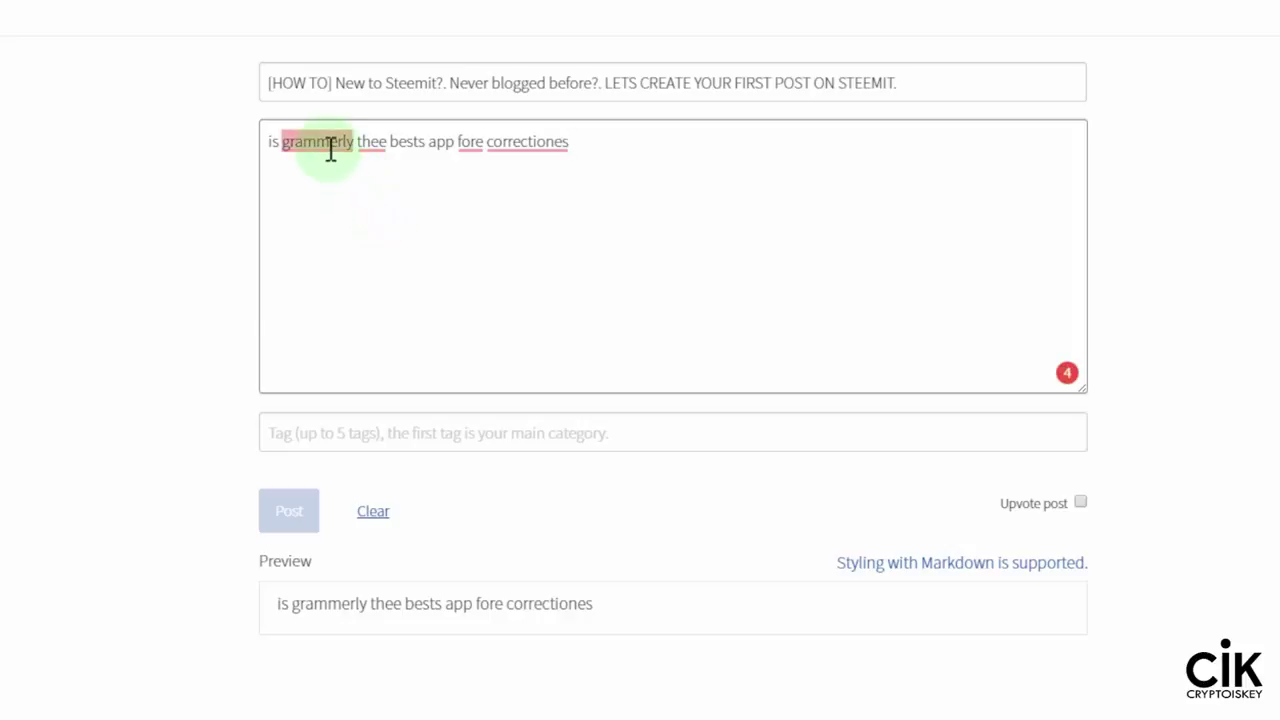
- Open the story text in the Grammarly editor and correct "grammerly" to "Grammarly"
mouse_move(330, 148)
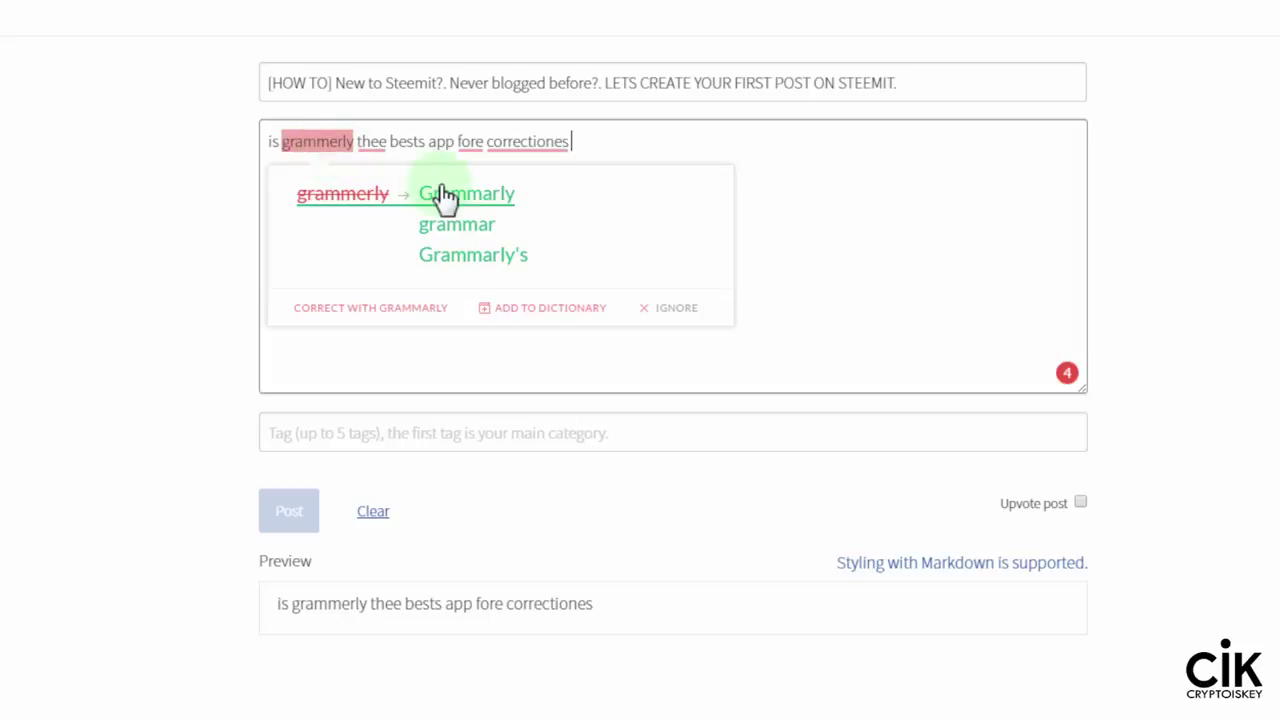
mouse_move(384, 143)
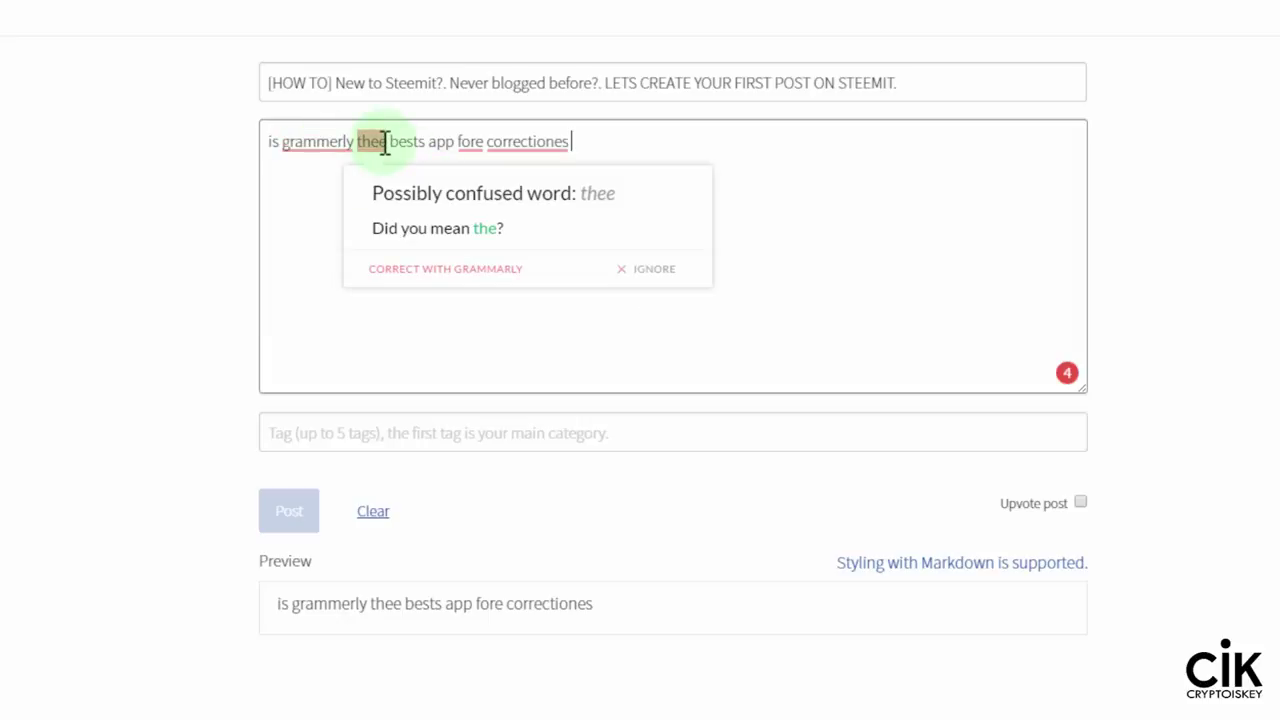
mouse_move(476, 146)
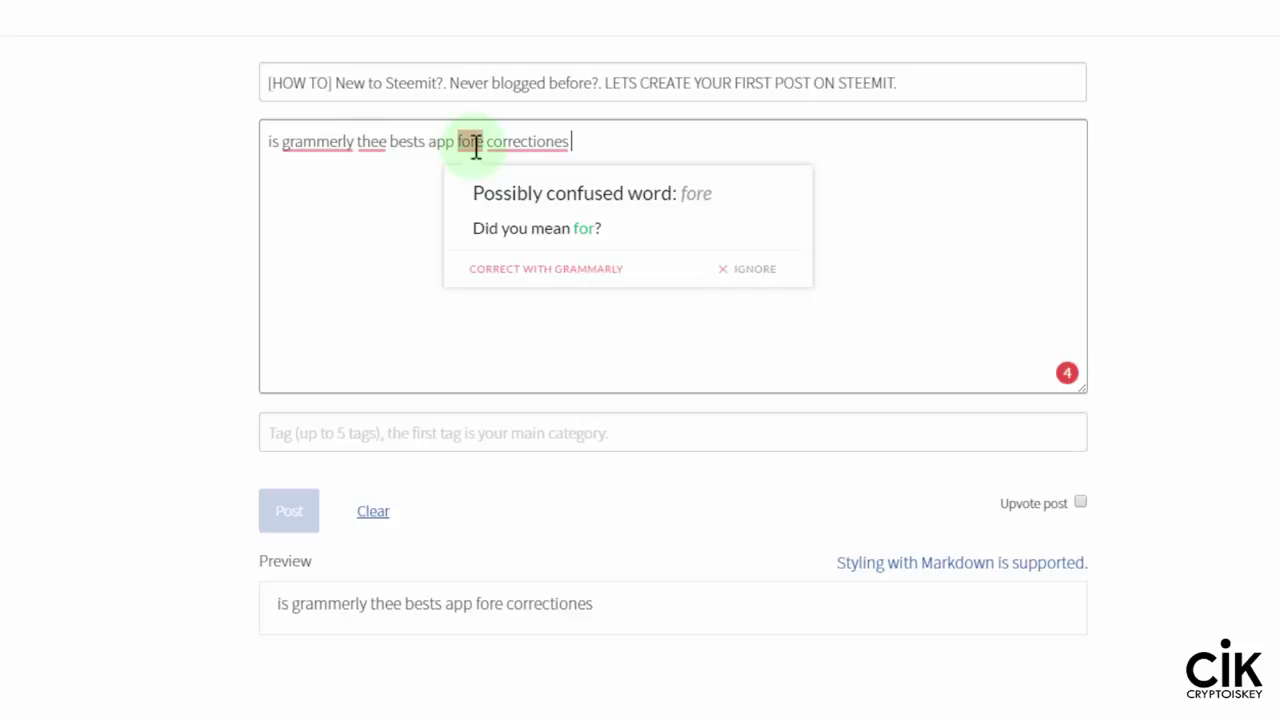
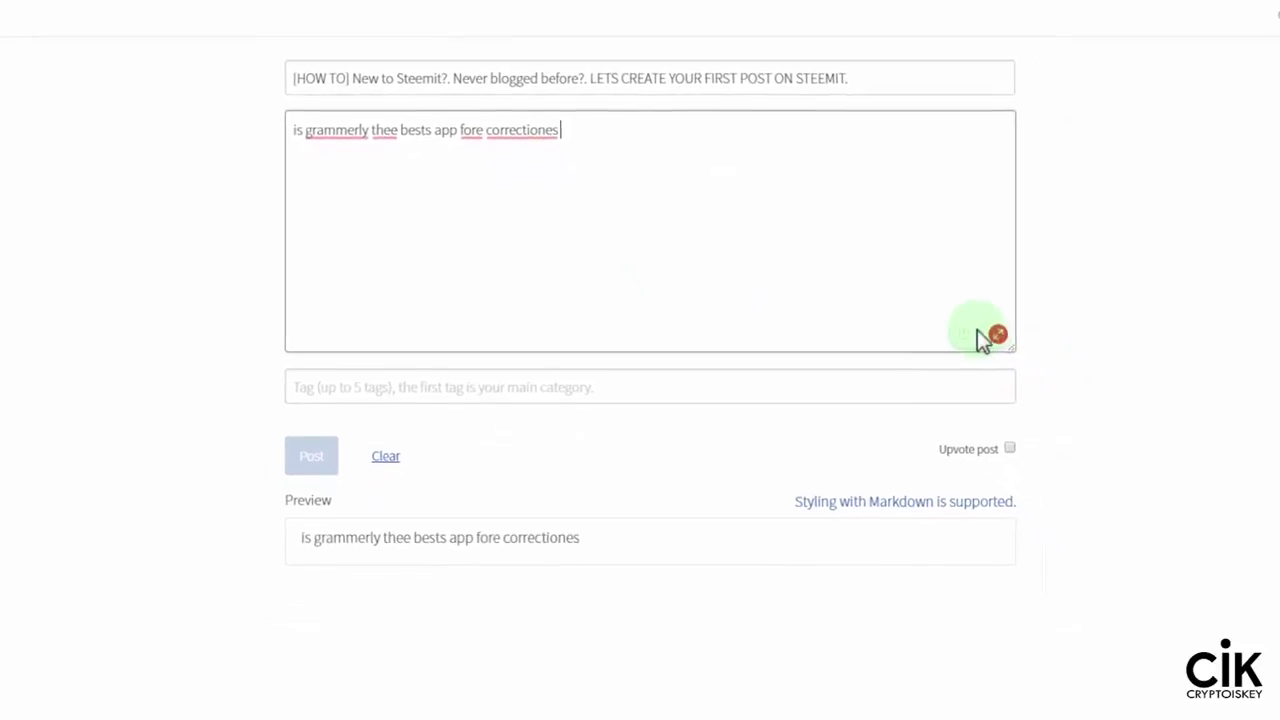
left_click(972, 322)
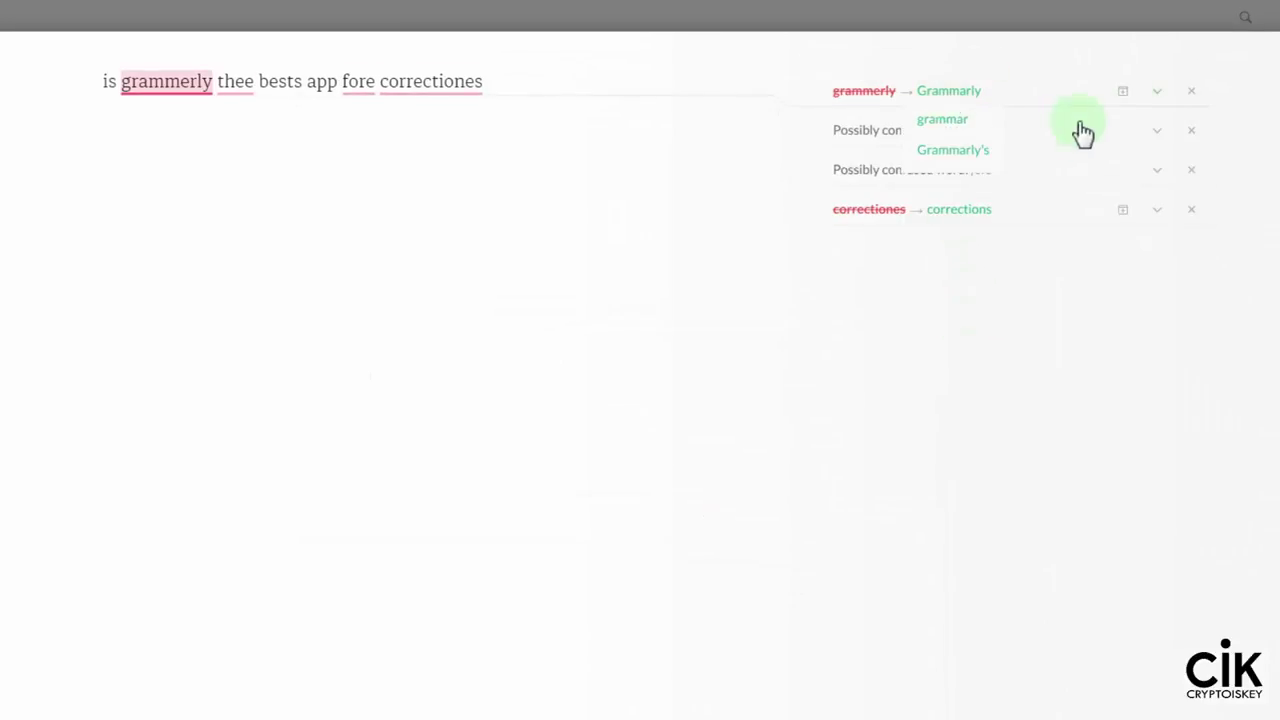
left_click(1157, 97)
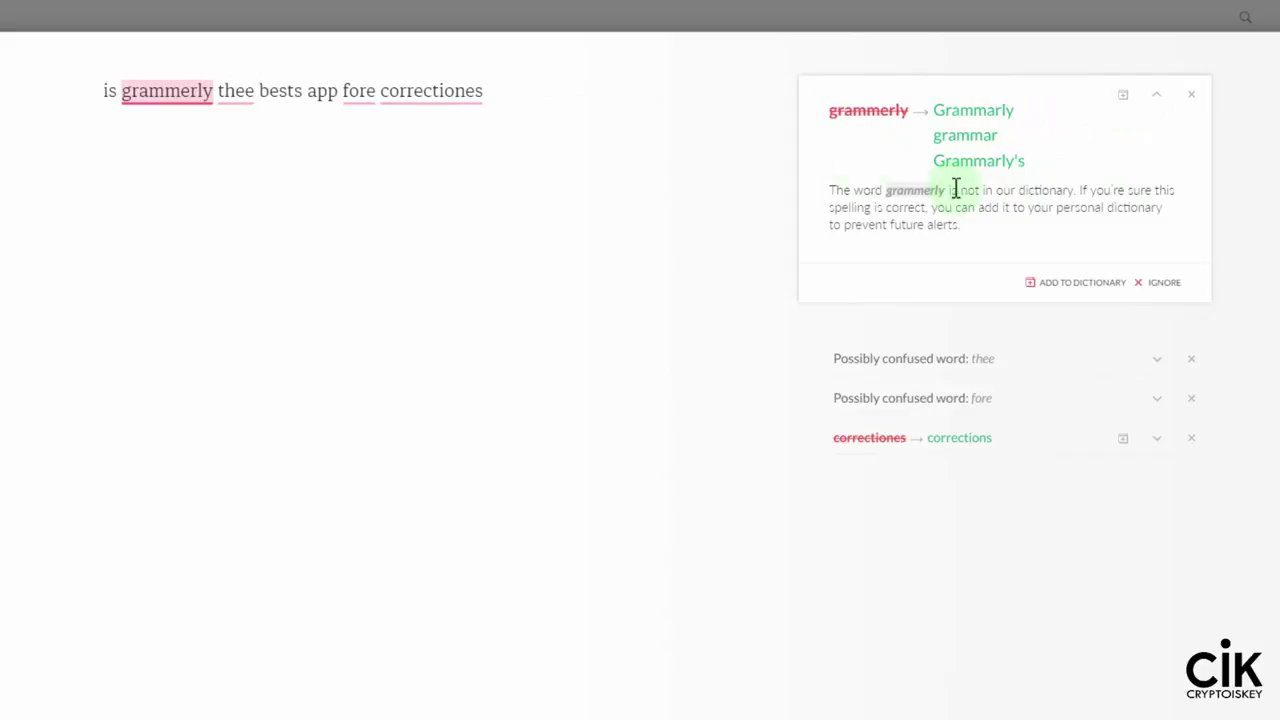
left_click(974, 122)
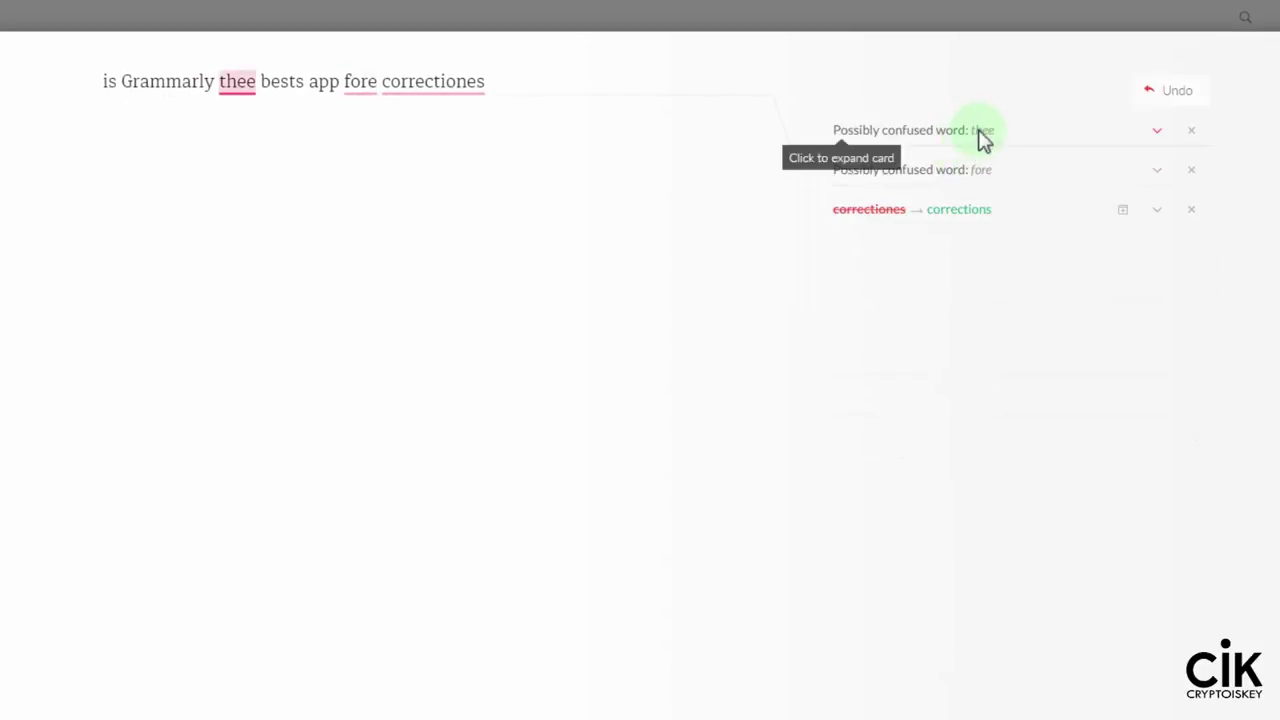
- Accept Grammarly's suggestions "the", "corrections" and "for" for the remaining flagged words, and close its editor
left_click(983, 136)
left_click(920, 195)
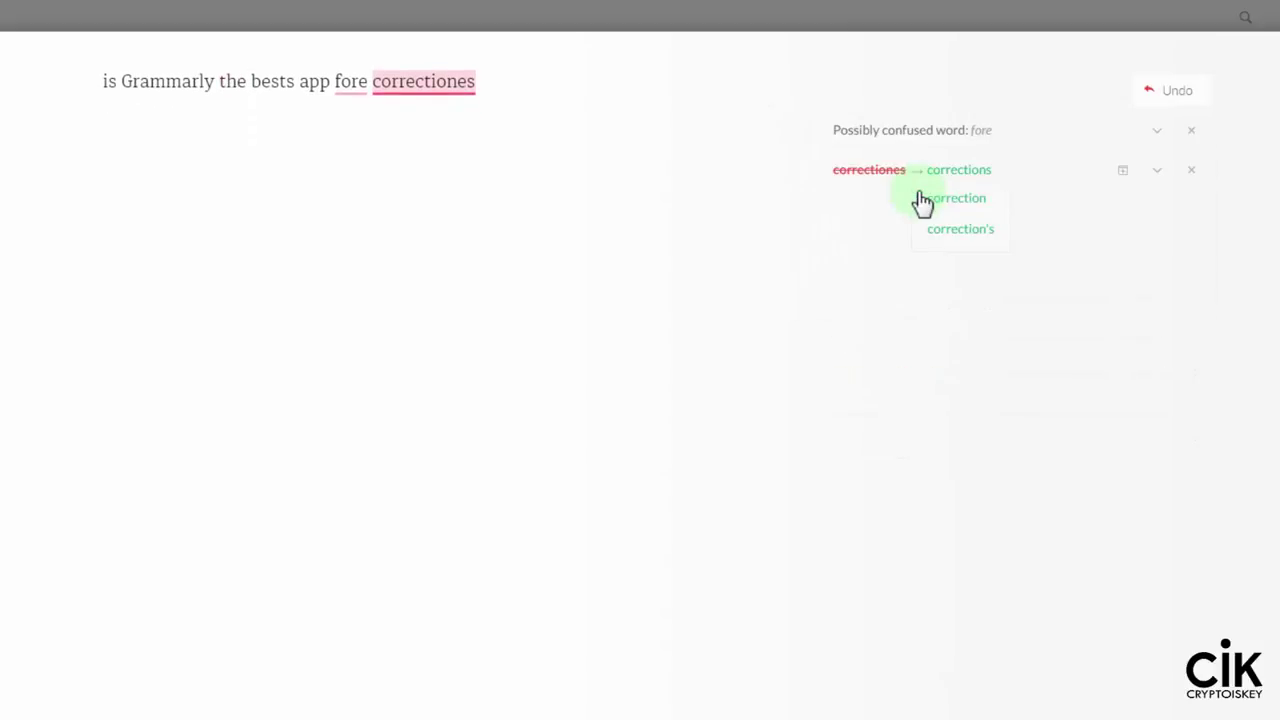
left_click(956, 174)
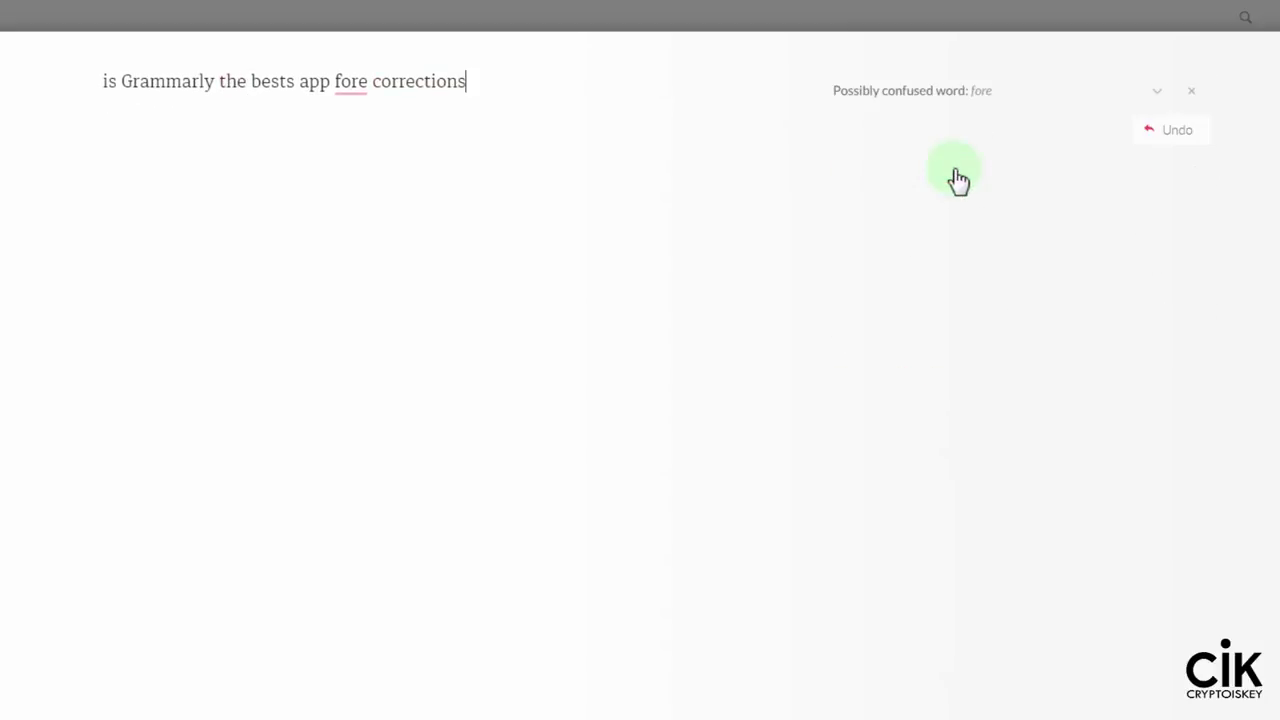
left_click(985, 97)
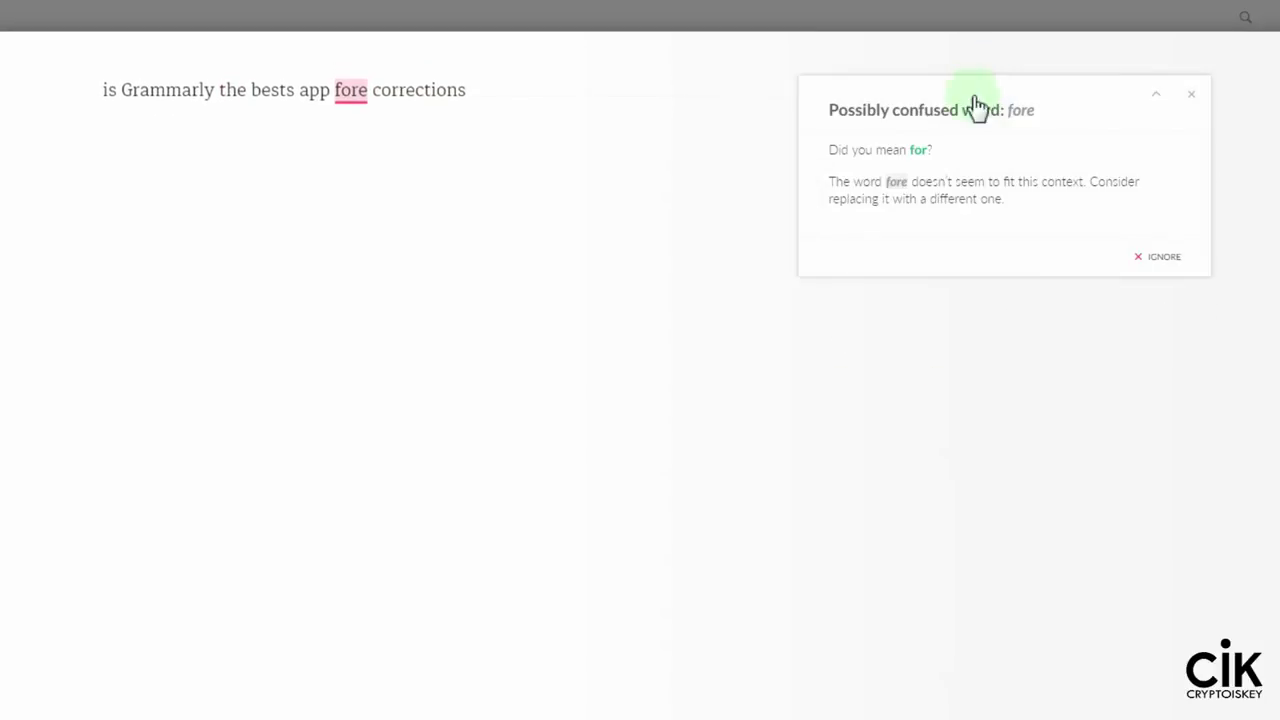
left_click(922, 155)
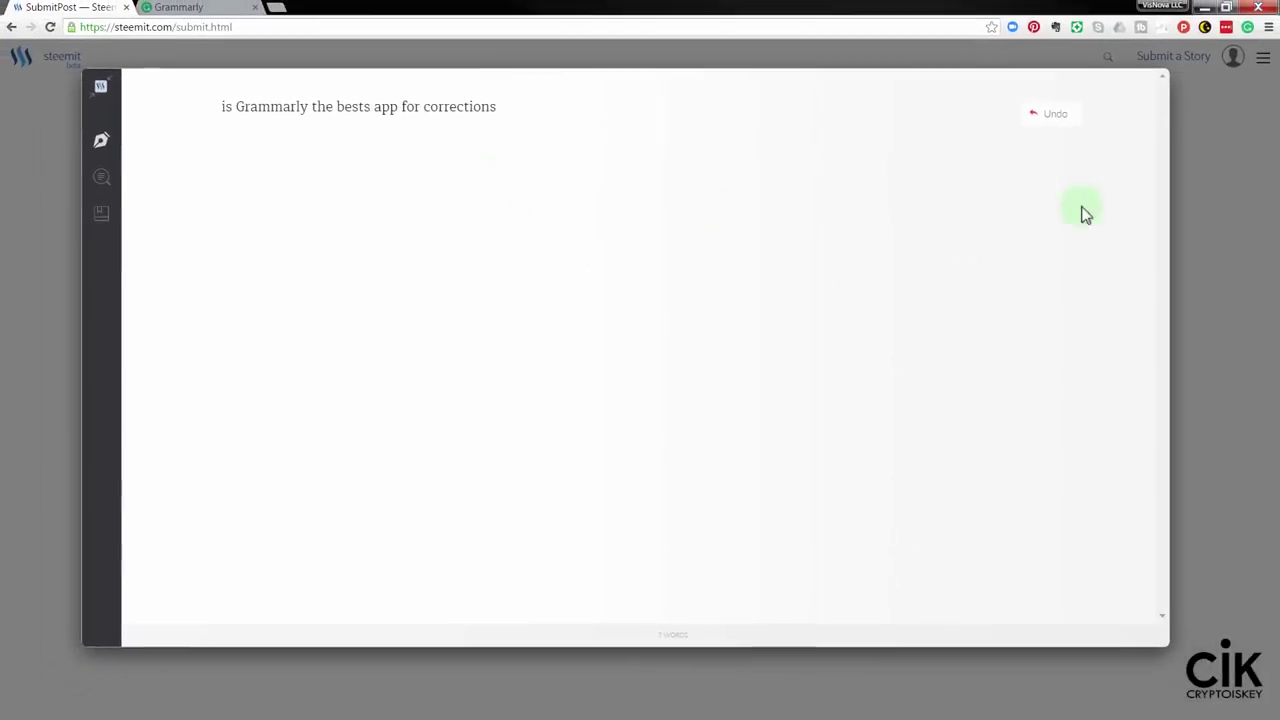
left_click(1193, 164)
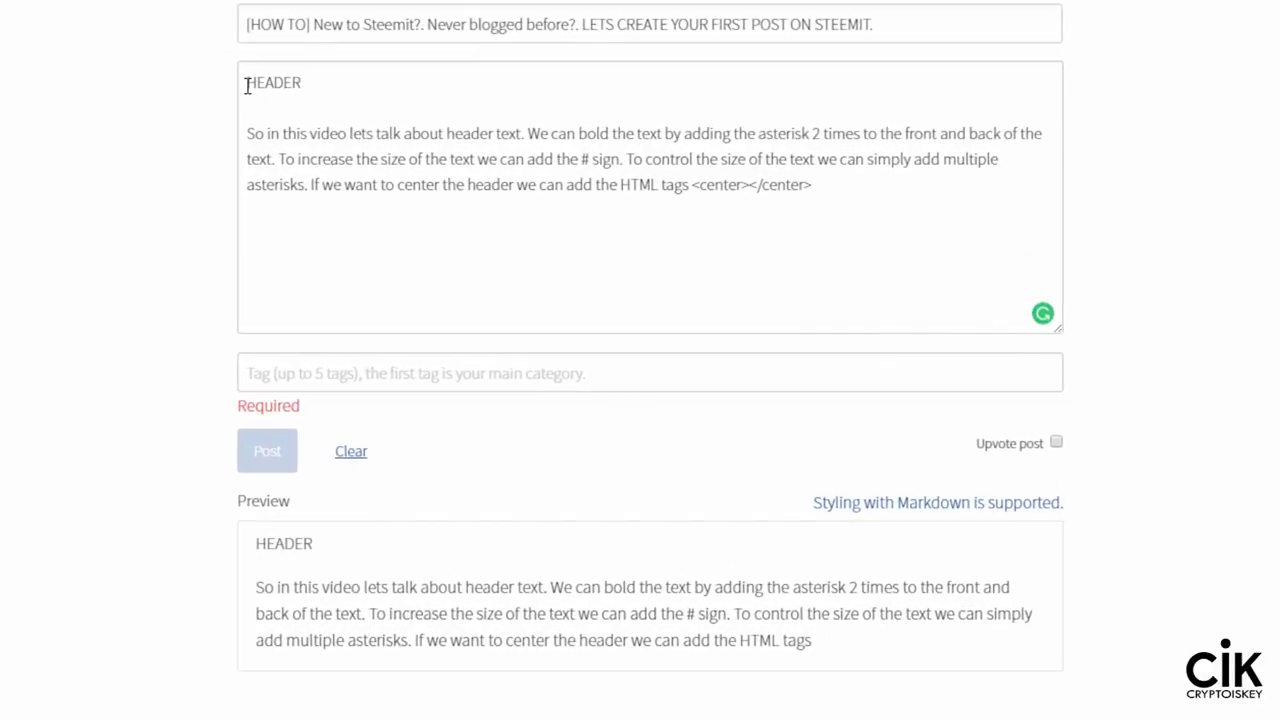
- Make the word HEADER on the story's first line bold by enclosing it in double asterisks
left_click(247, 85)
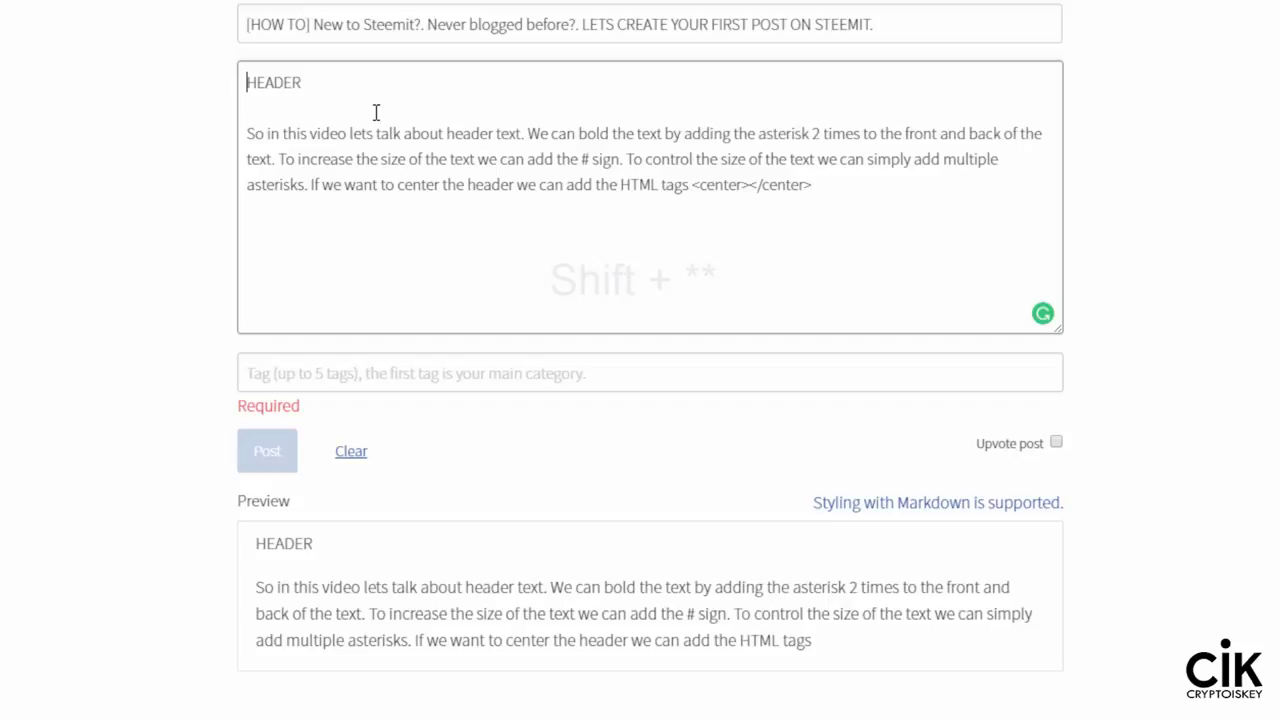
type("**")
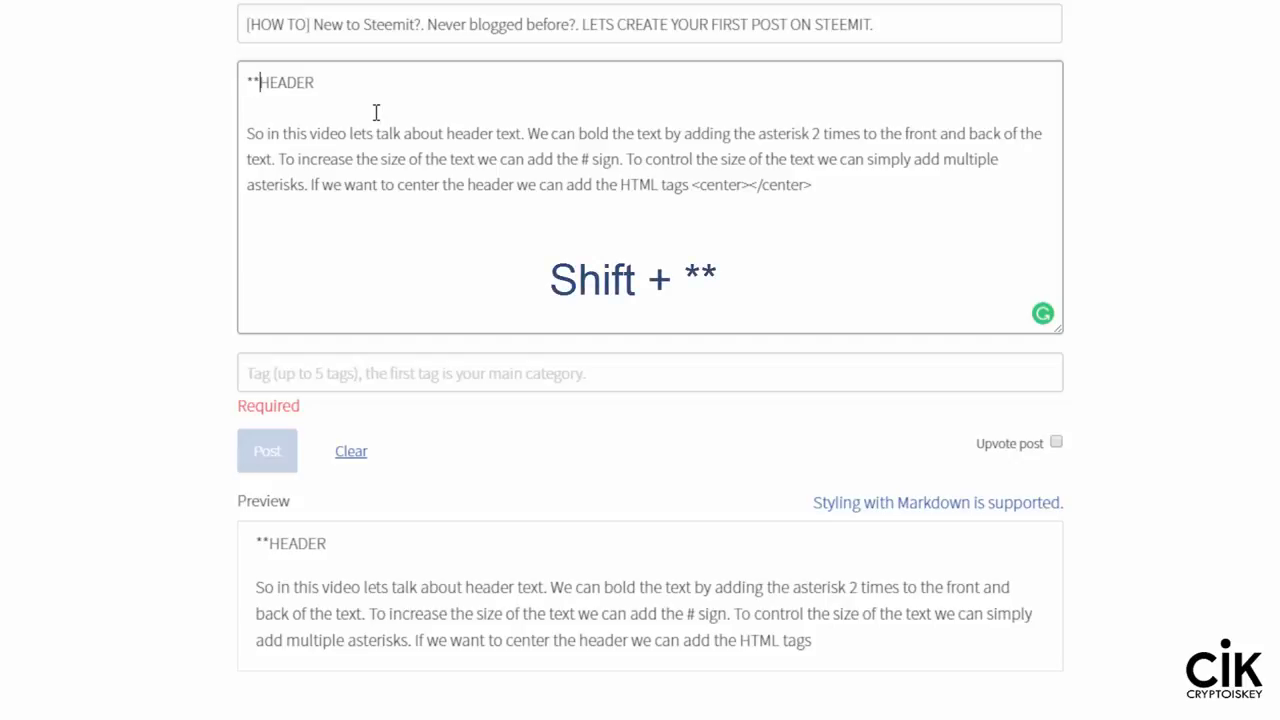
left_click(315, 83)
type("**")
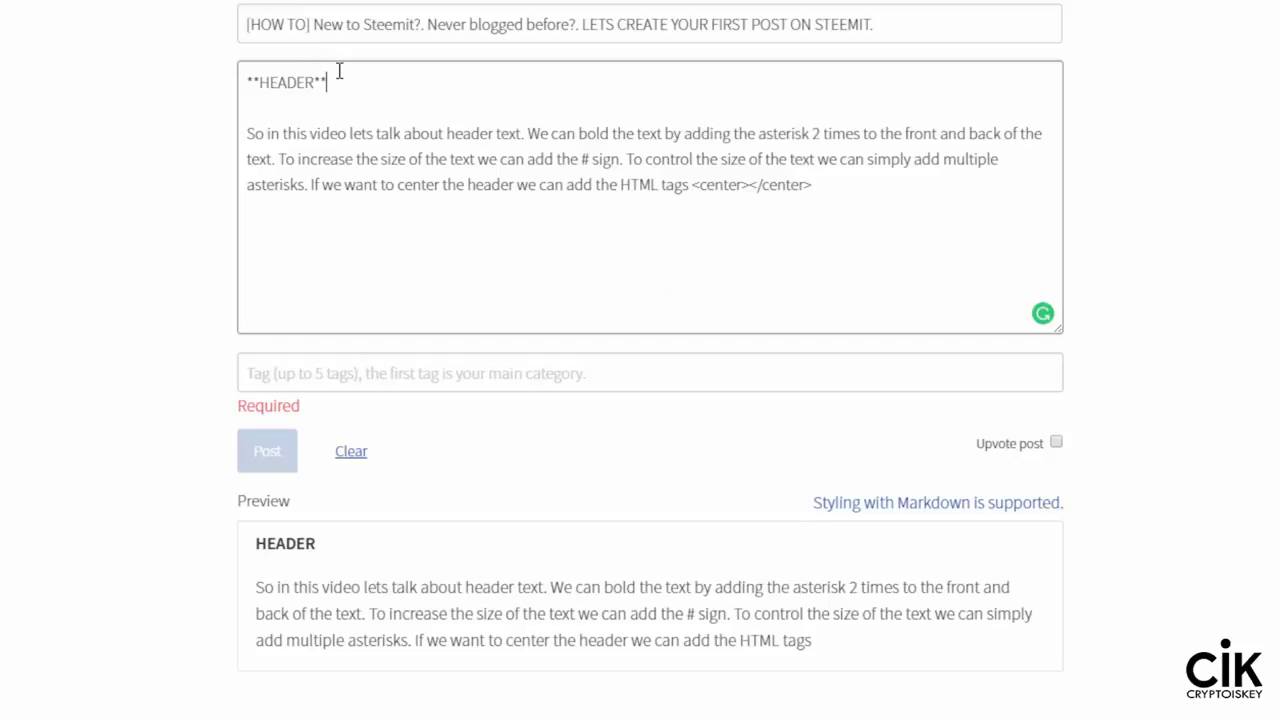
- Remove the double asterisks around HEADER and format the line as a top-level heading with a single #
left_click_drag(331, 83, 313, 81)
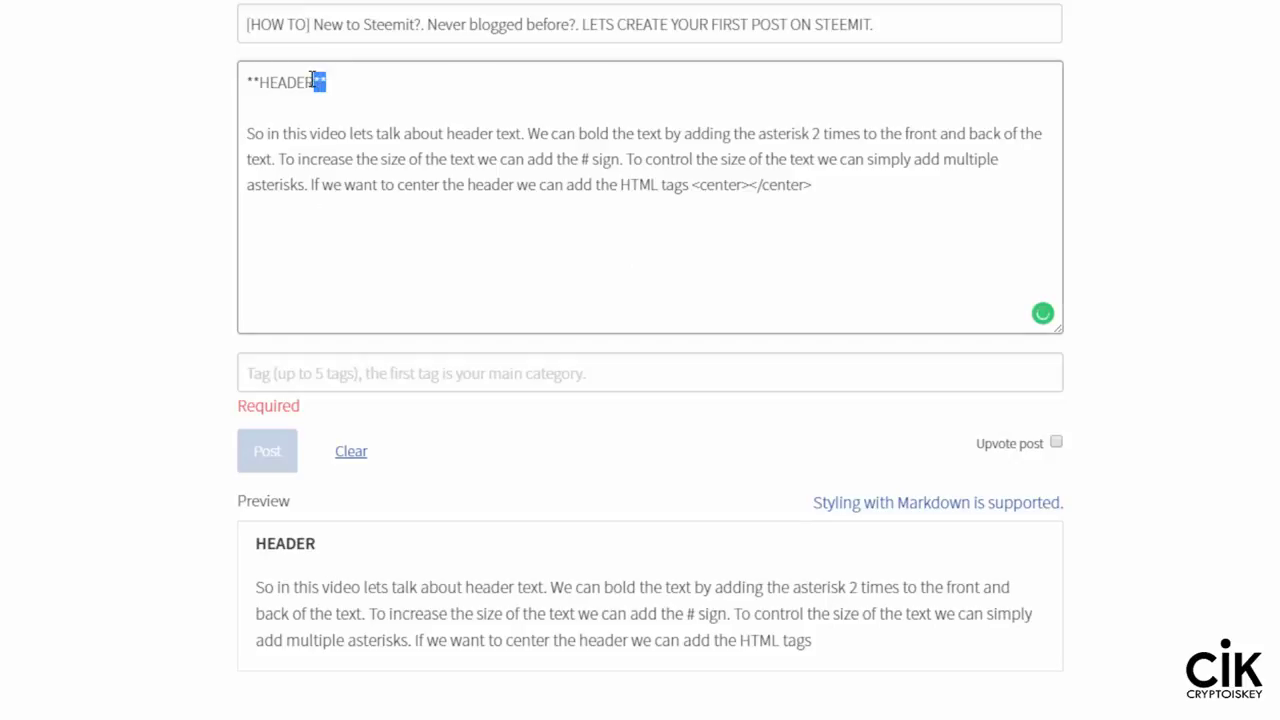
key("BackSpace")
left_click_drag(258, 82, 237, 82)
key("BackSpace")
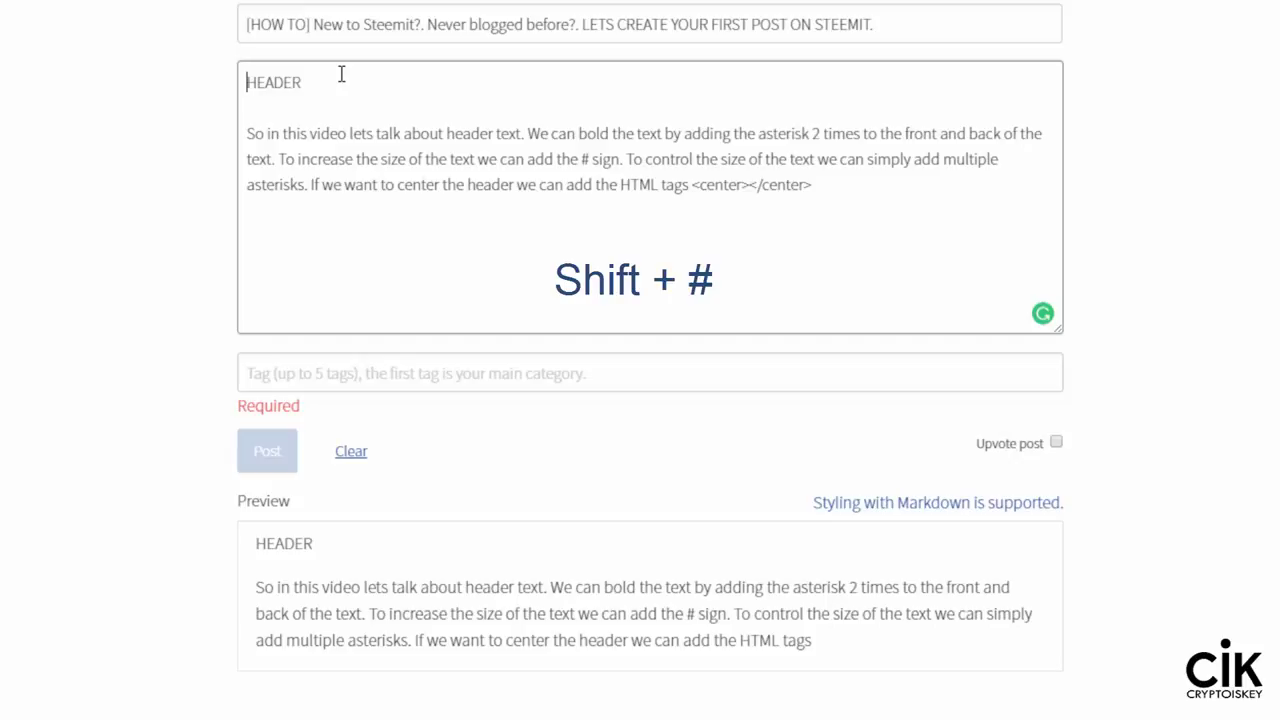
type("#")
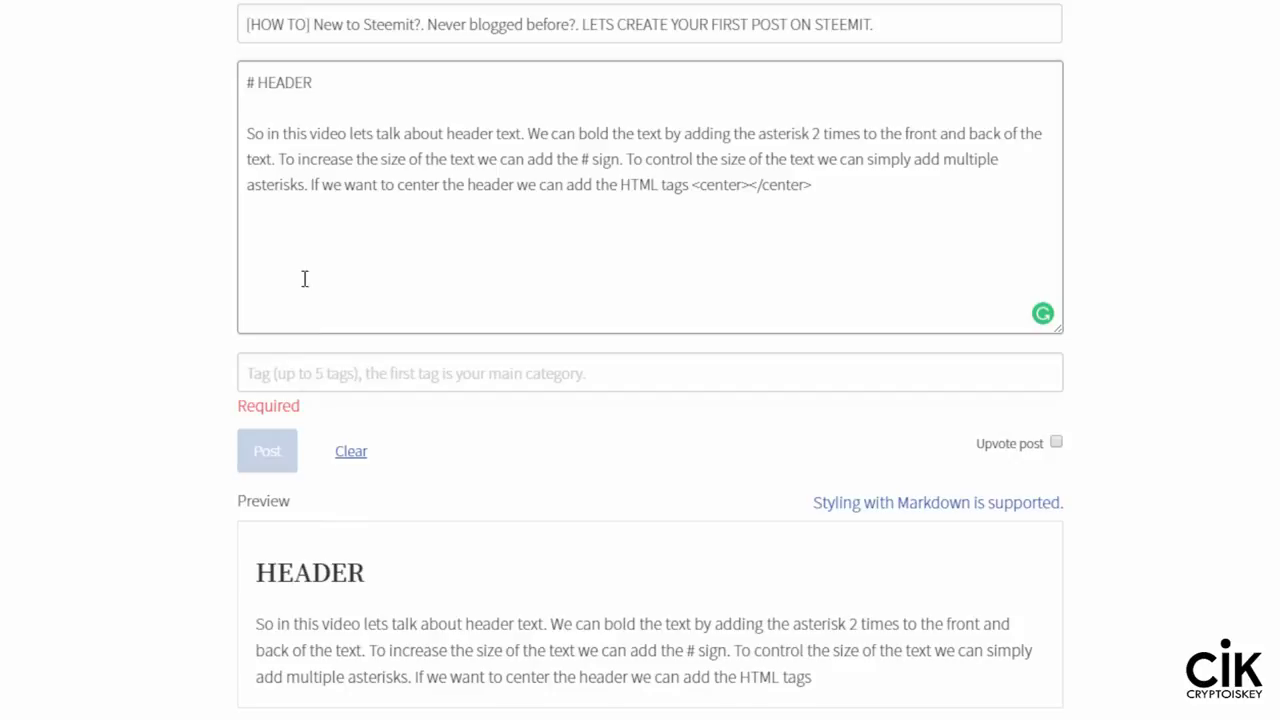
- Try the smaller heading sizes ##, ### and #### on HEADER, and restore the single #
key("BackSpace")
type("#")
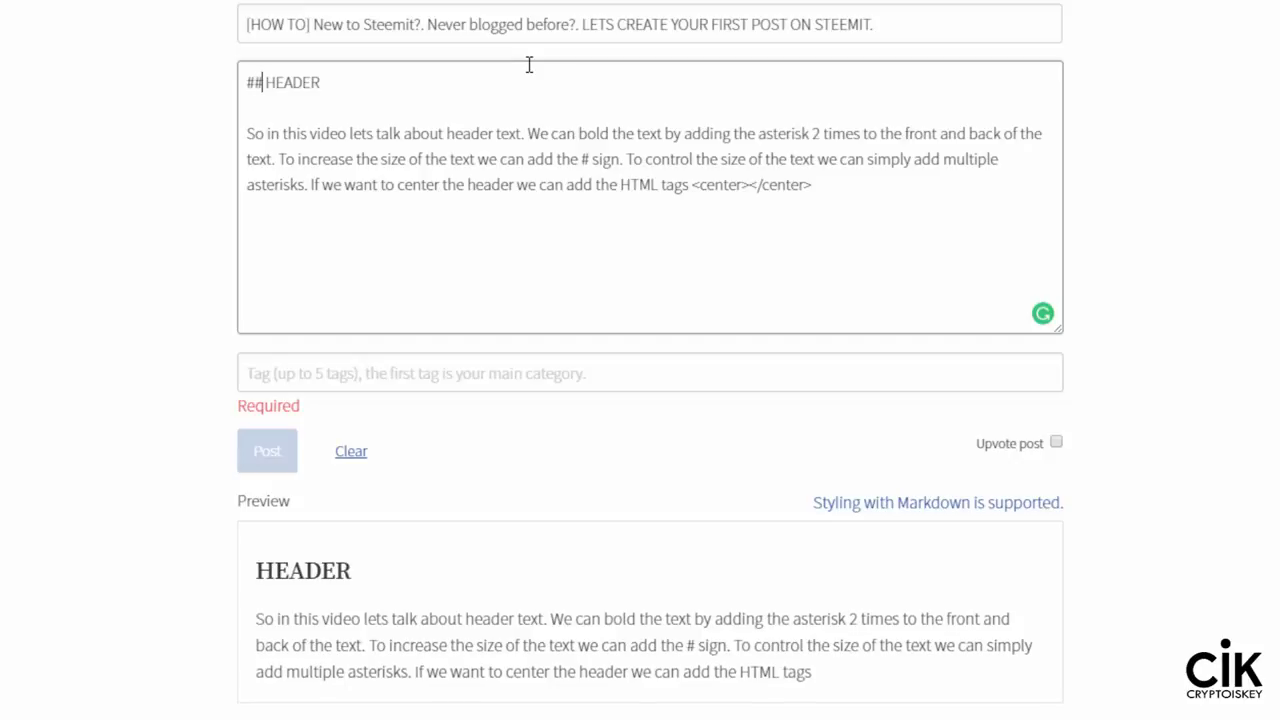
type("#")
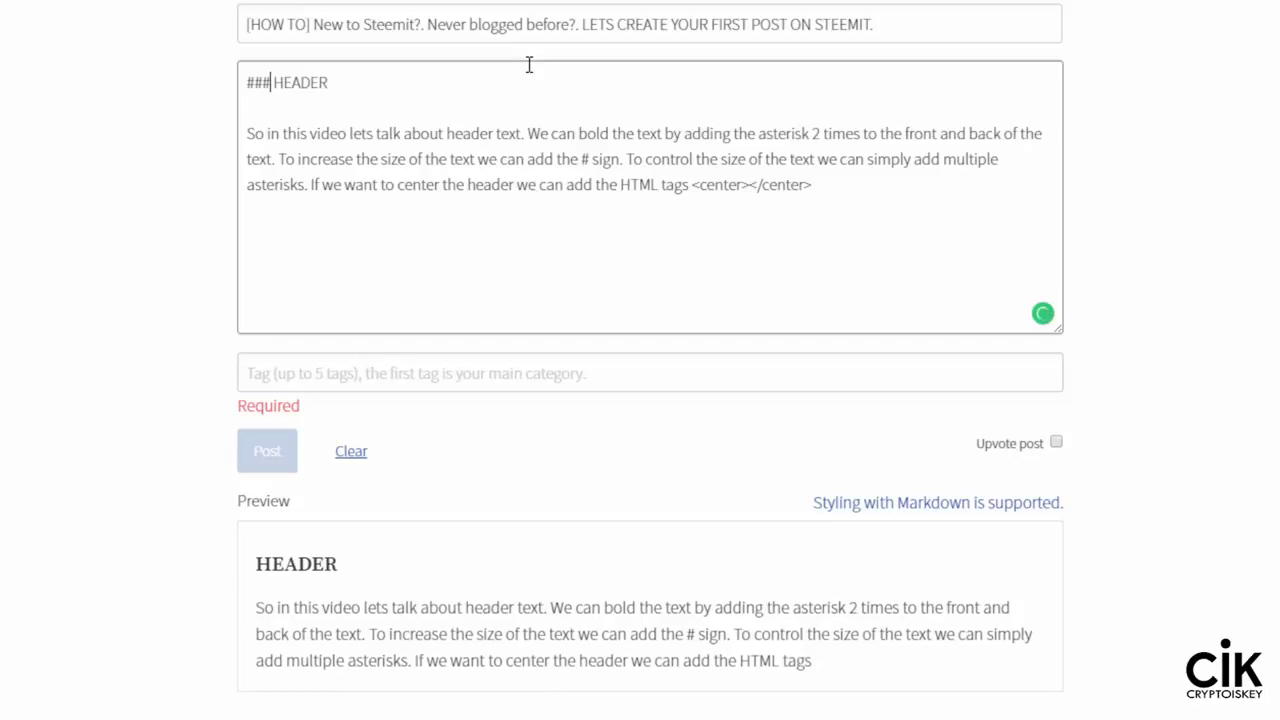
type("#")
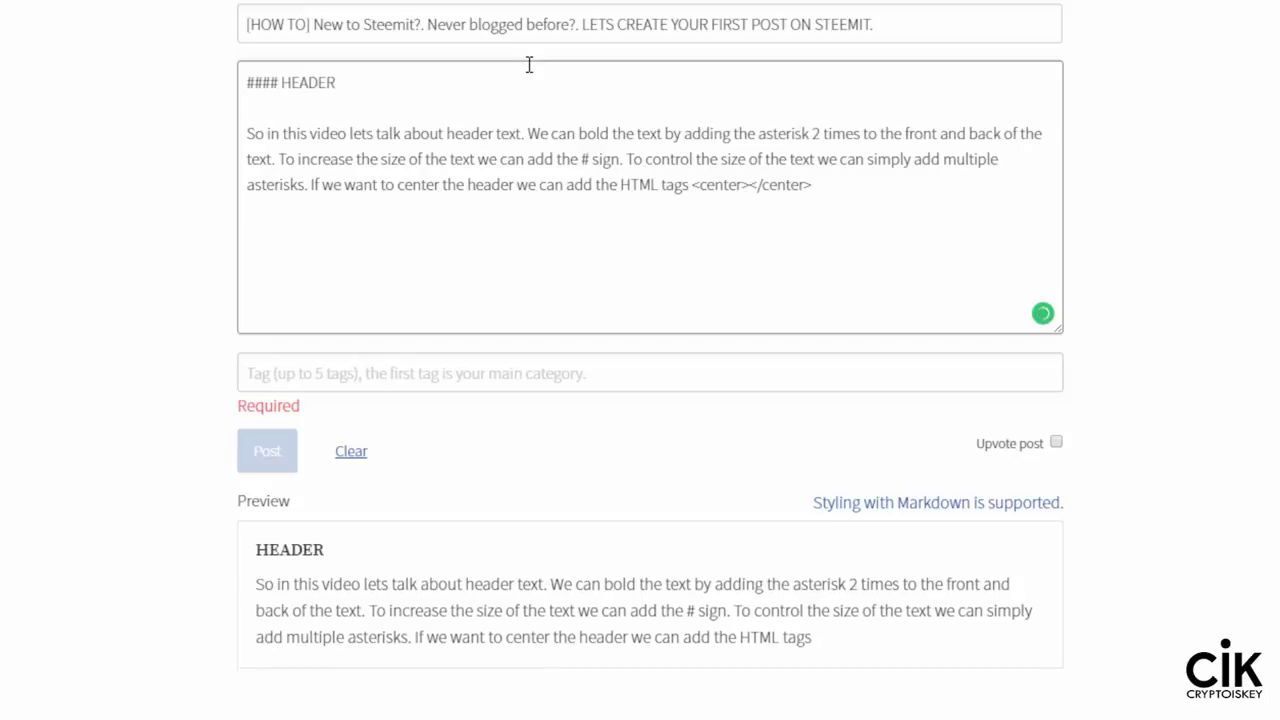
key("BackSpace")
key("BackSpace")
key("BackSpace")
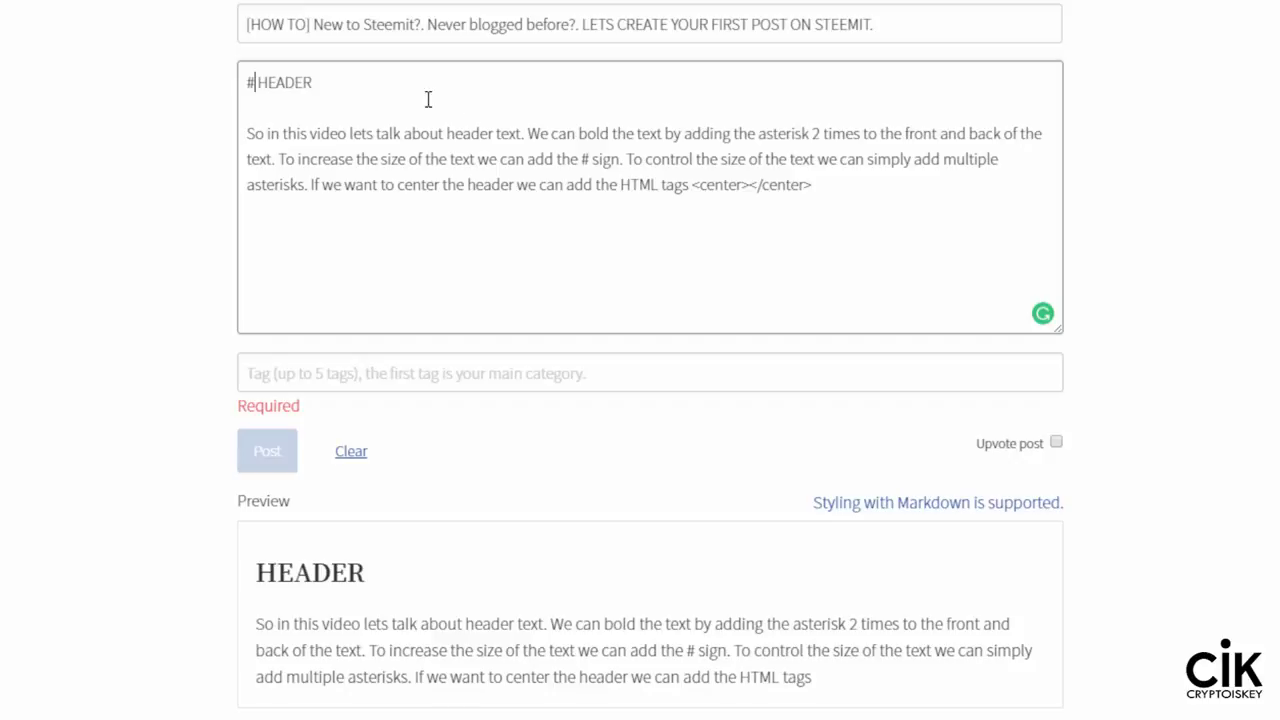
- Center the HEADER heading by wrapping it in <CENTER> and </CENTER> tags after the # sign
left_click(258, 83)
type("<")
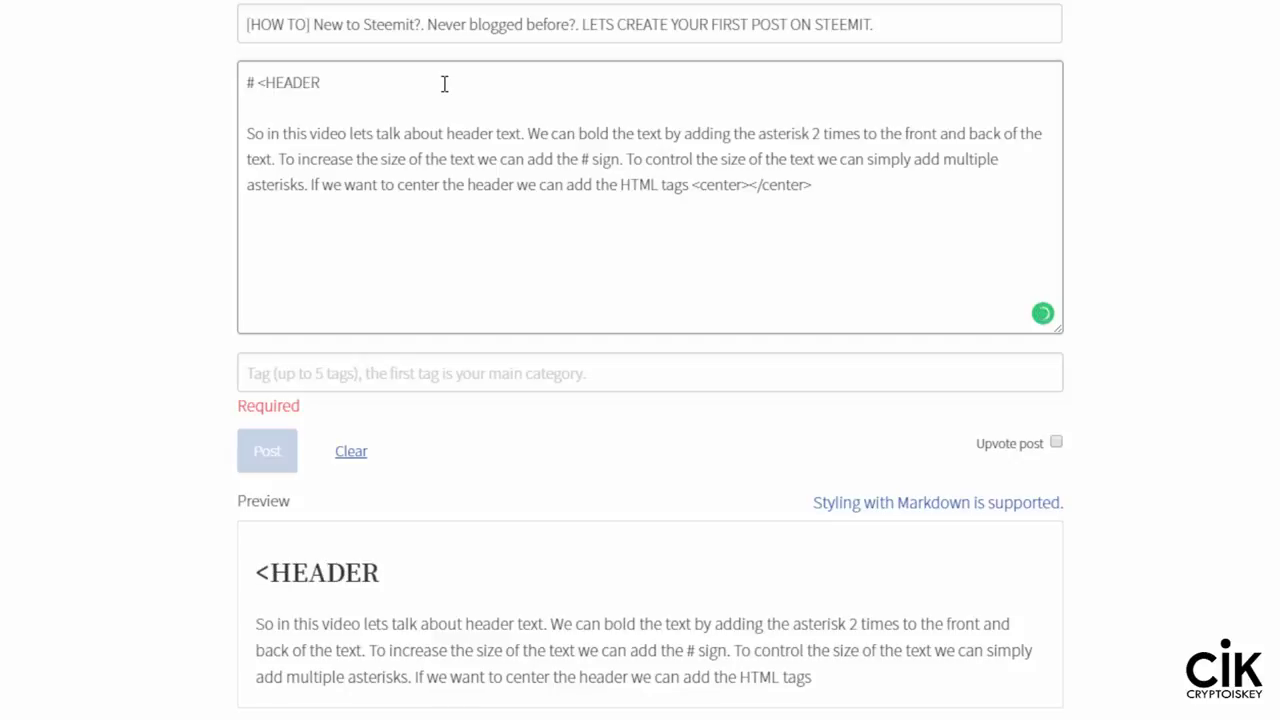
type("CENTER")
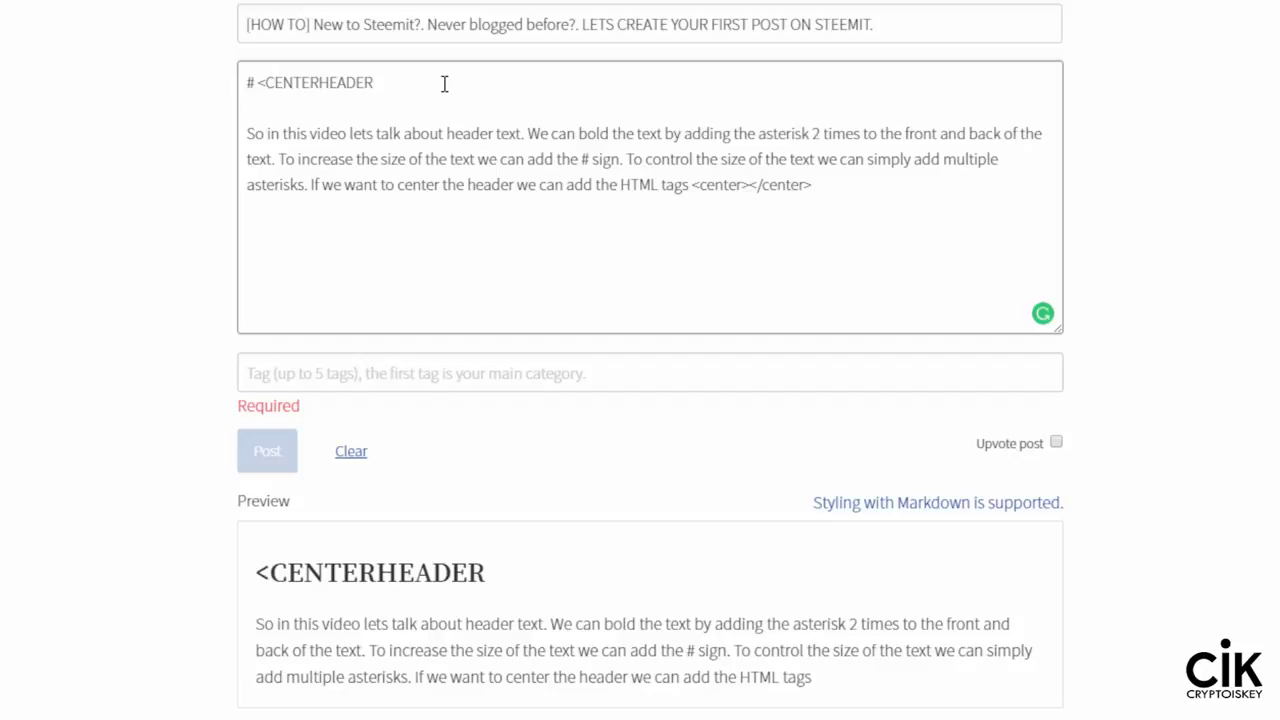
type(">")
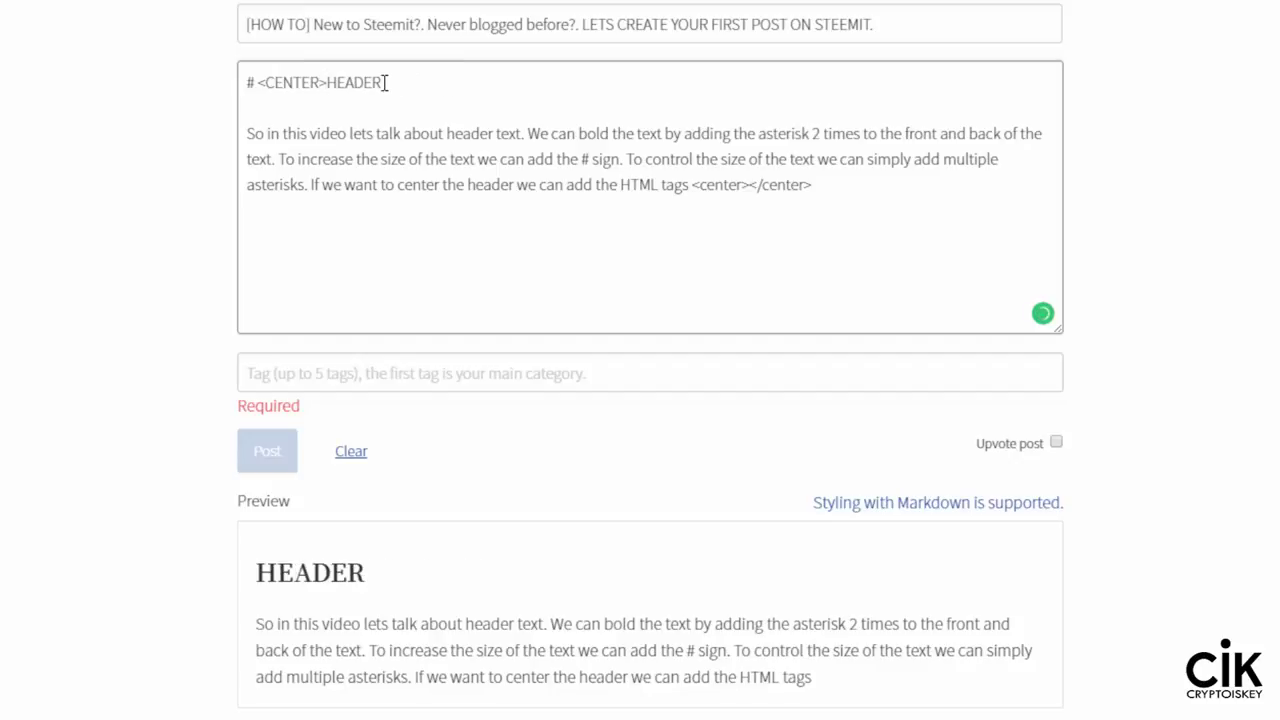
left_click(390, 82)
type("</CENTER")
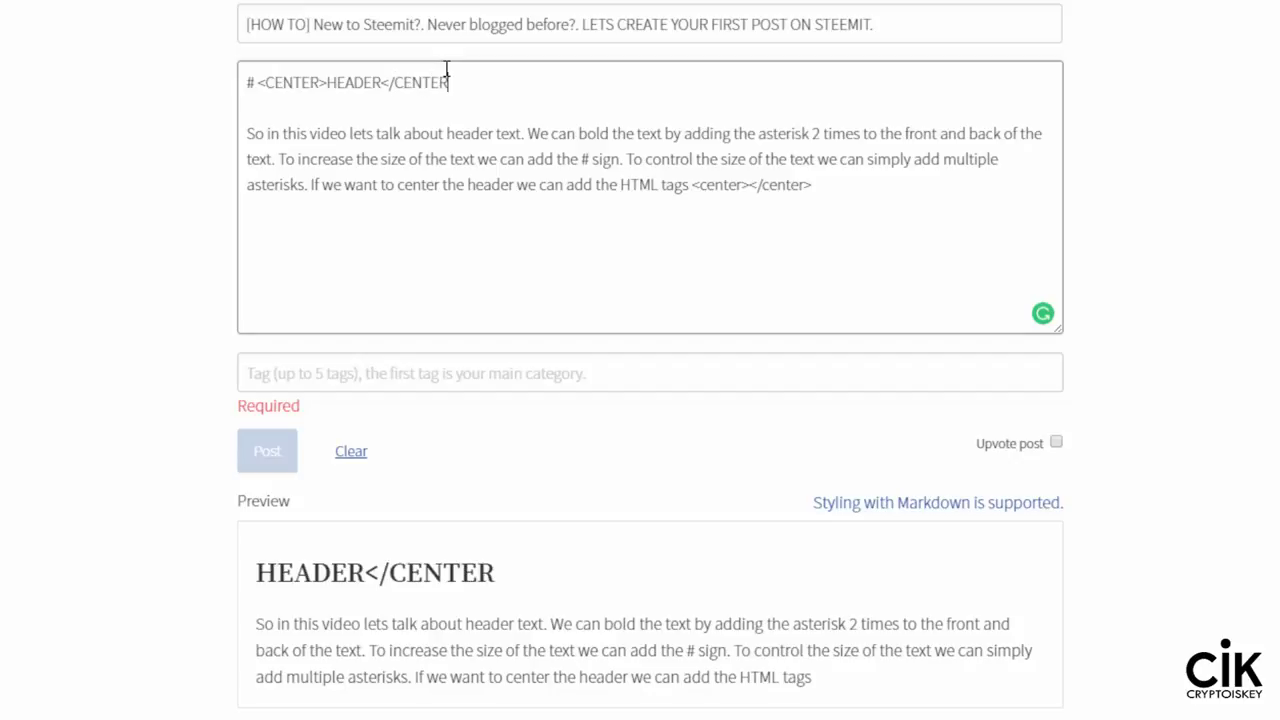
type(">")
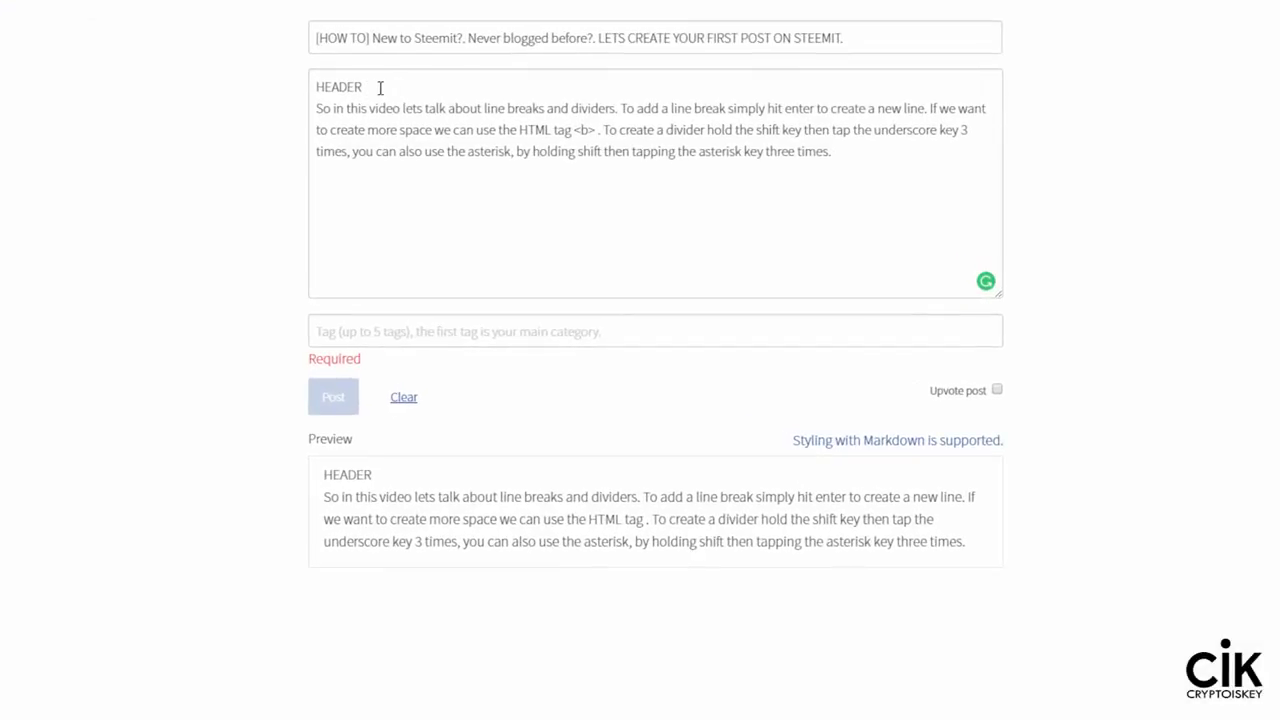
- Insert a new line between HEADER and the paragraph, containing the HTML tag <b>
left_click(369, 90)
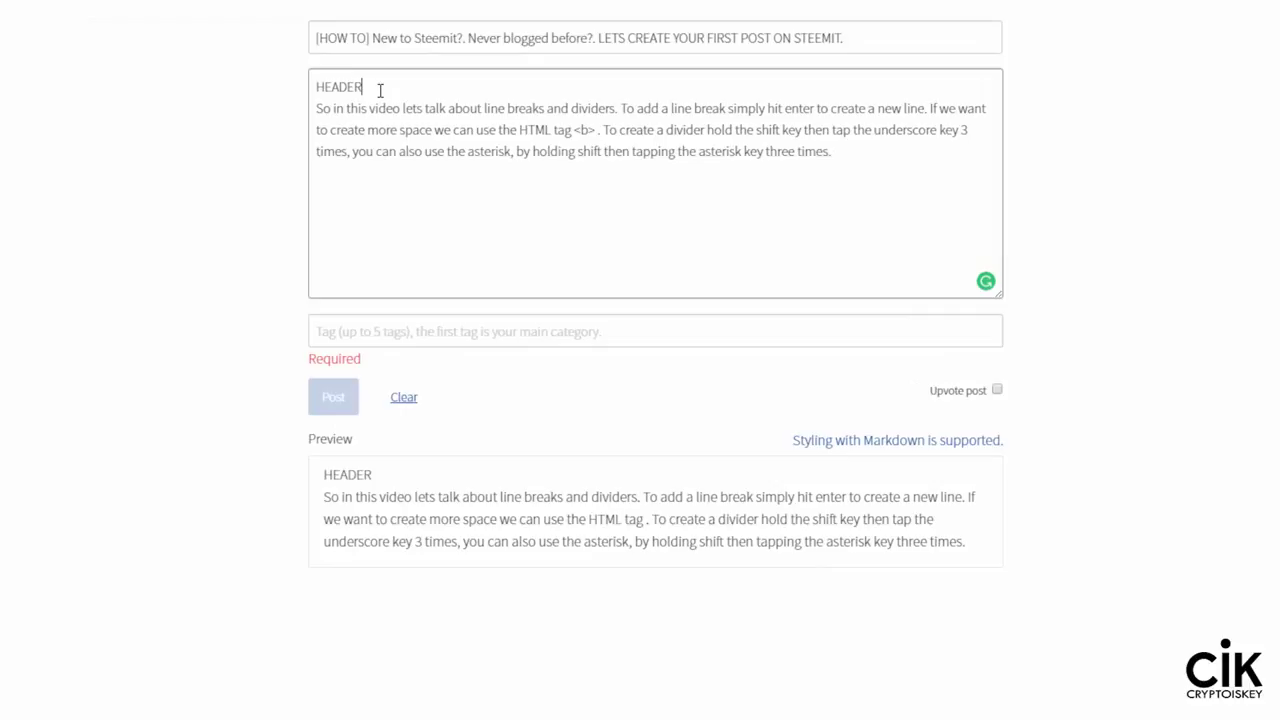
key("Return")
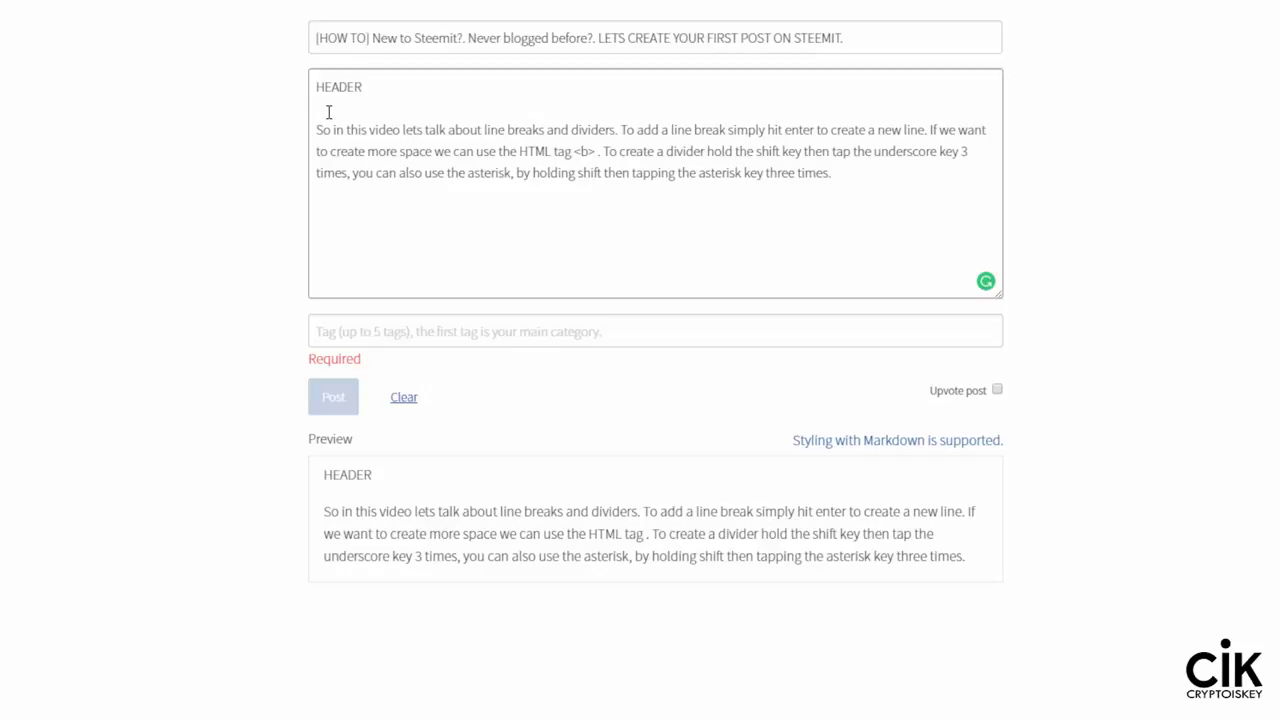
type("<b>")
- Copy the <b> tag and add two more <b> lines below it to widen the gap before the paragraph
left_click_drag(338, 108, 317, 108)
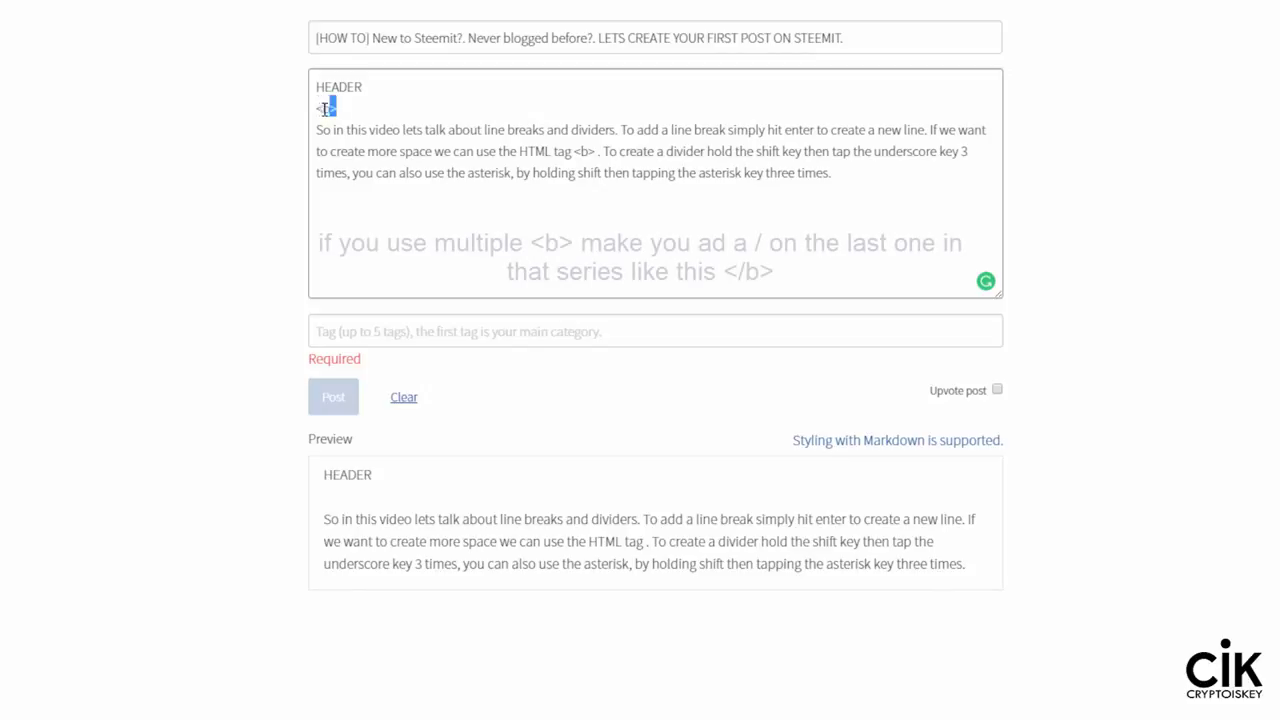
right_click(322, 106)
left_click(357, 145)
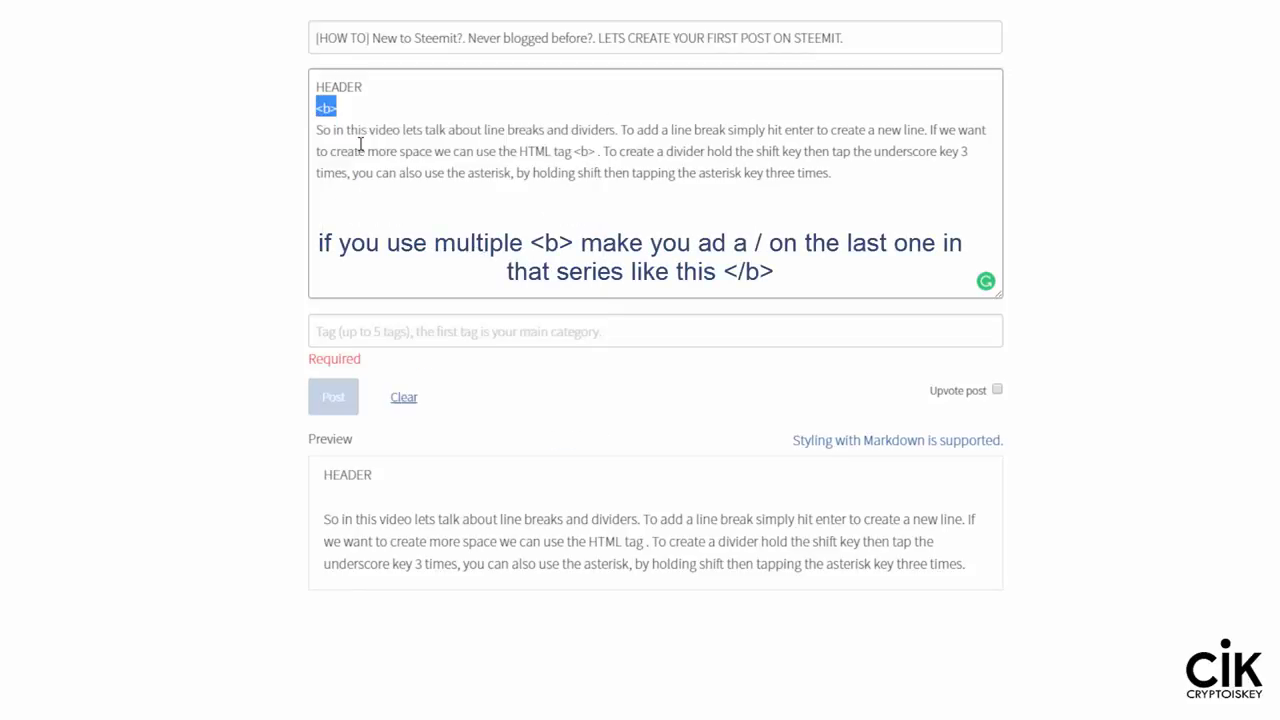
left_click(344, 108)
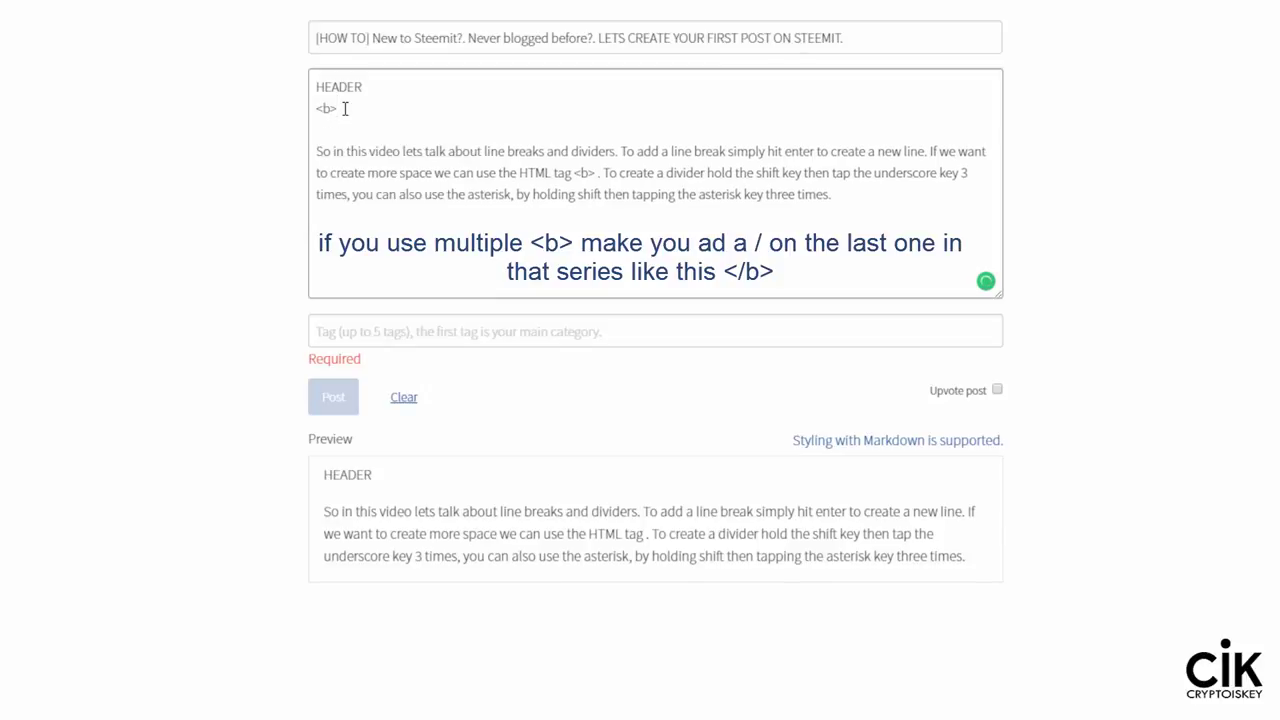
type("<b>")
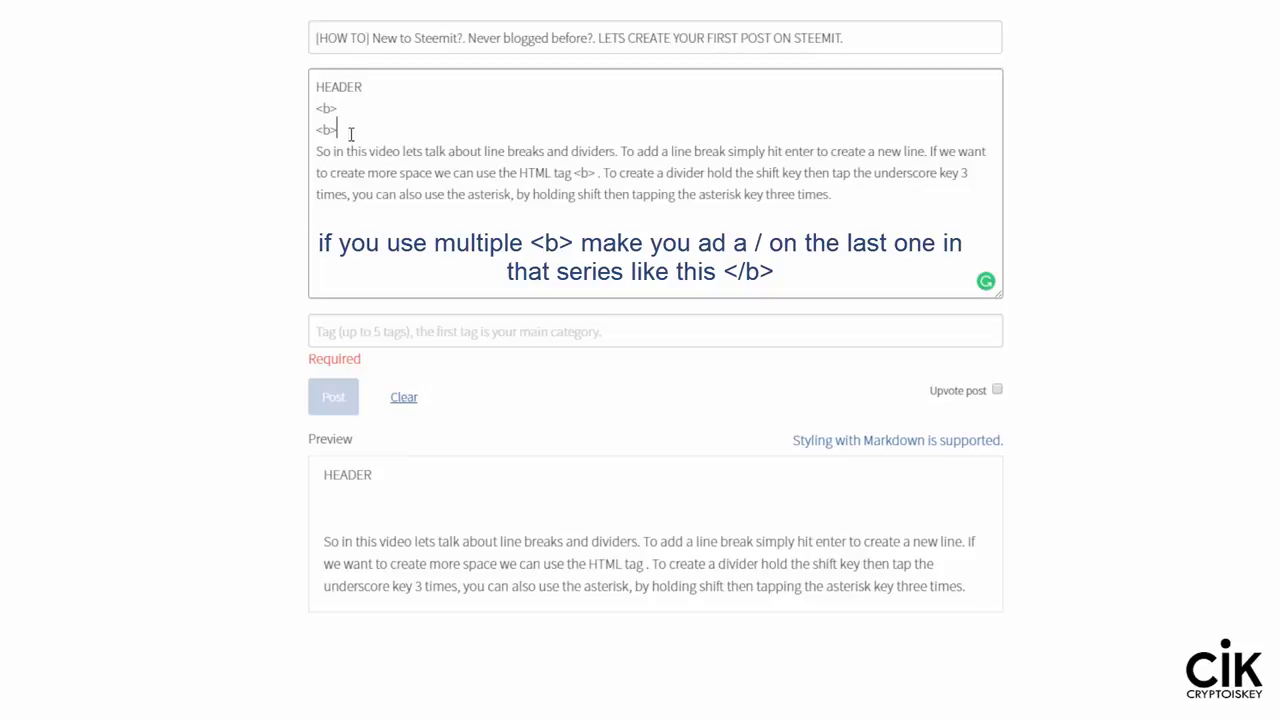
key("Return")
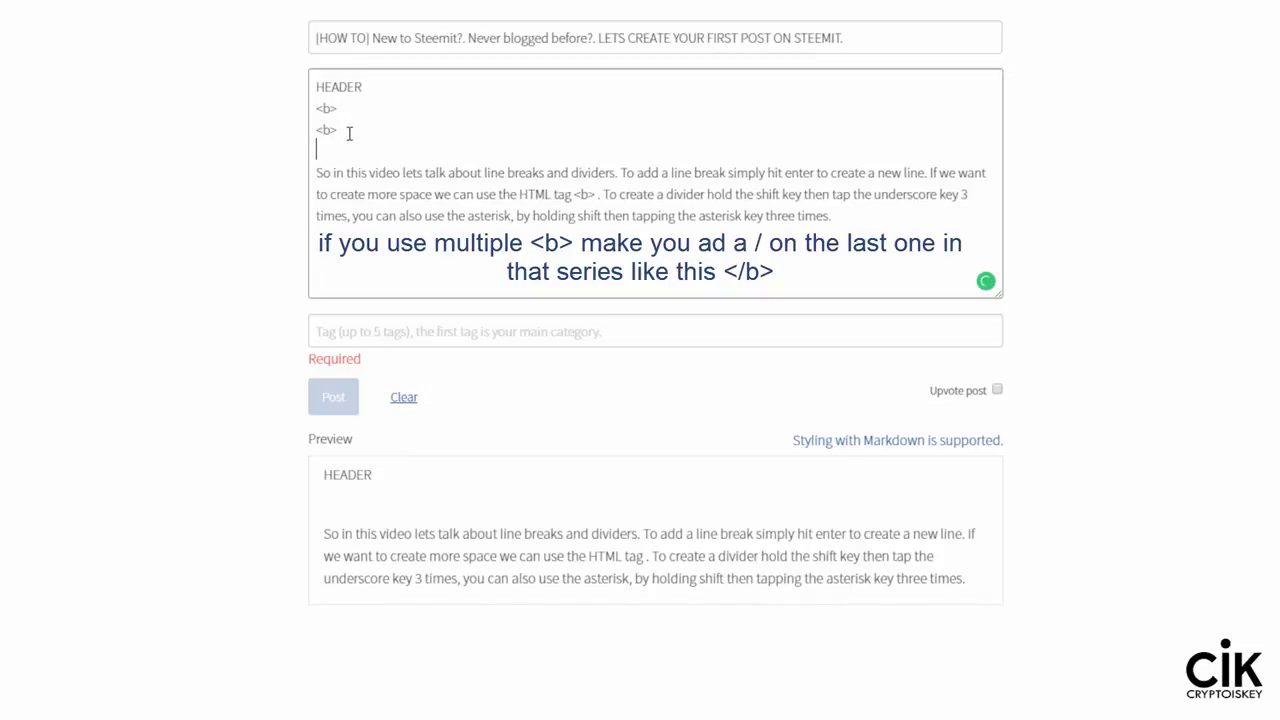
type("<b>")
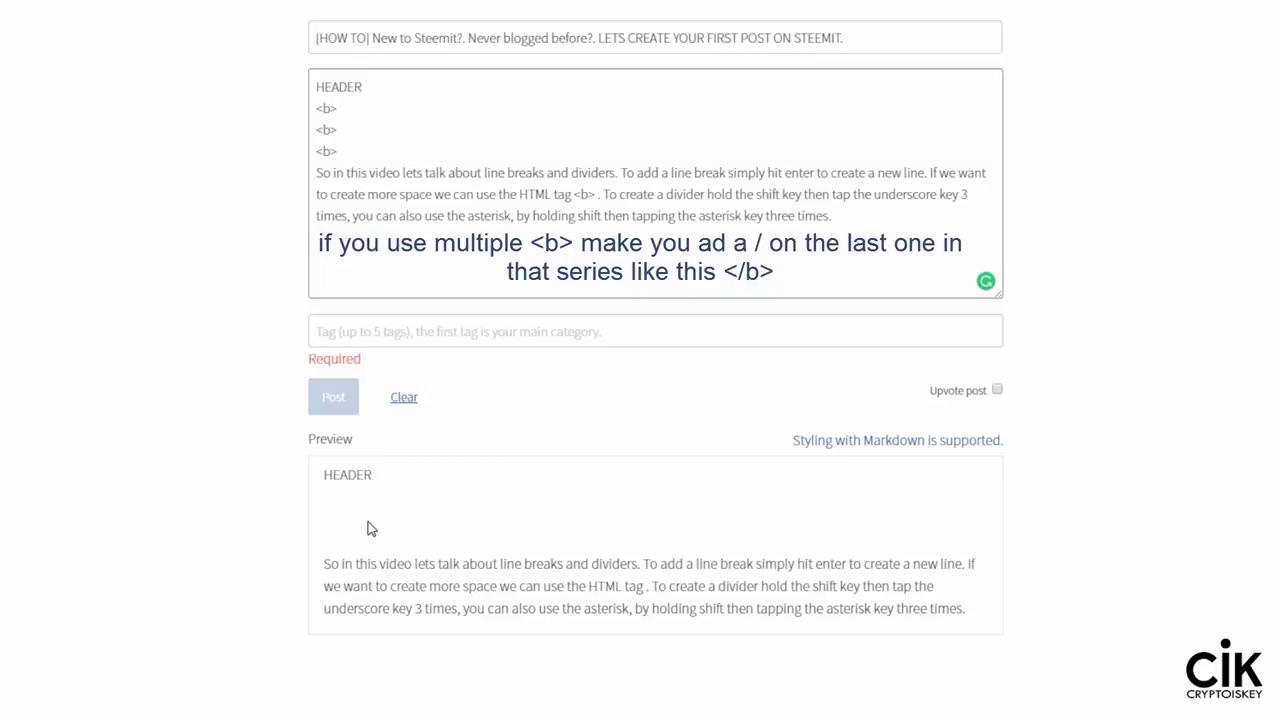
- Delete the three <b> lines so the paragraph directly follows HEADER
left_click_drag(348, 150, 314, 103)
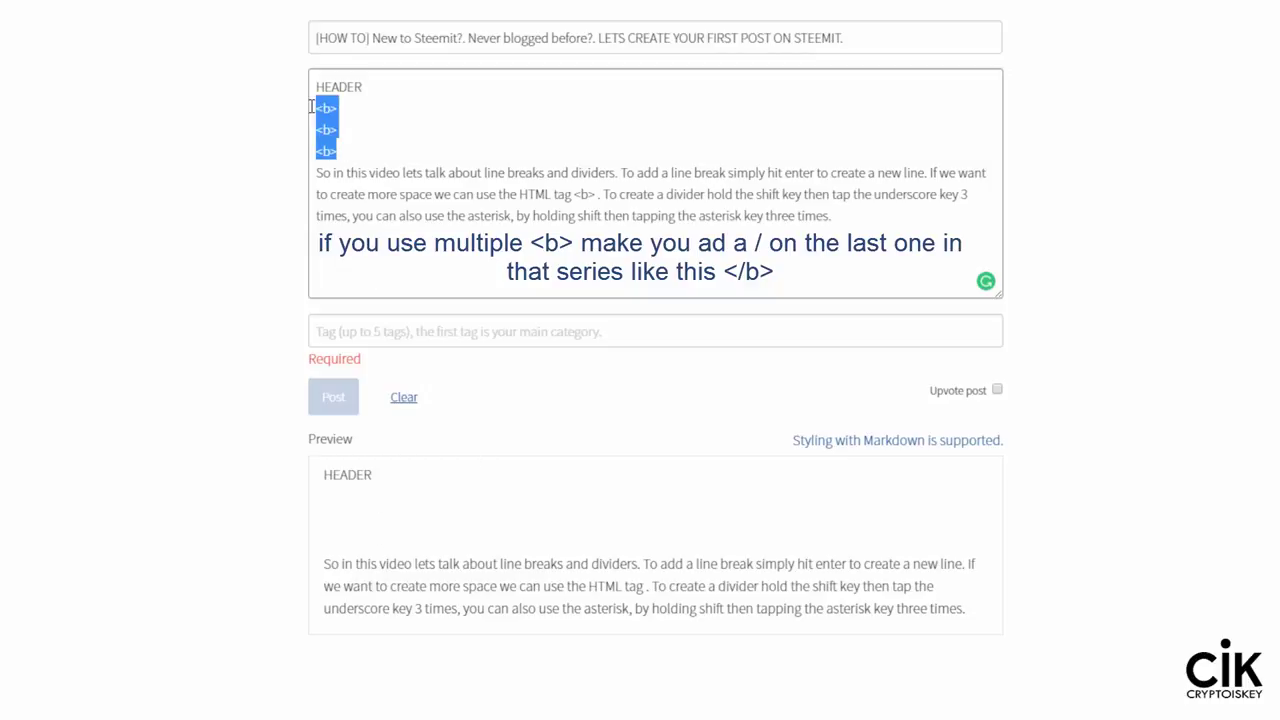
key("BackSpace")
key("BackSpace")
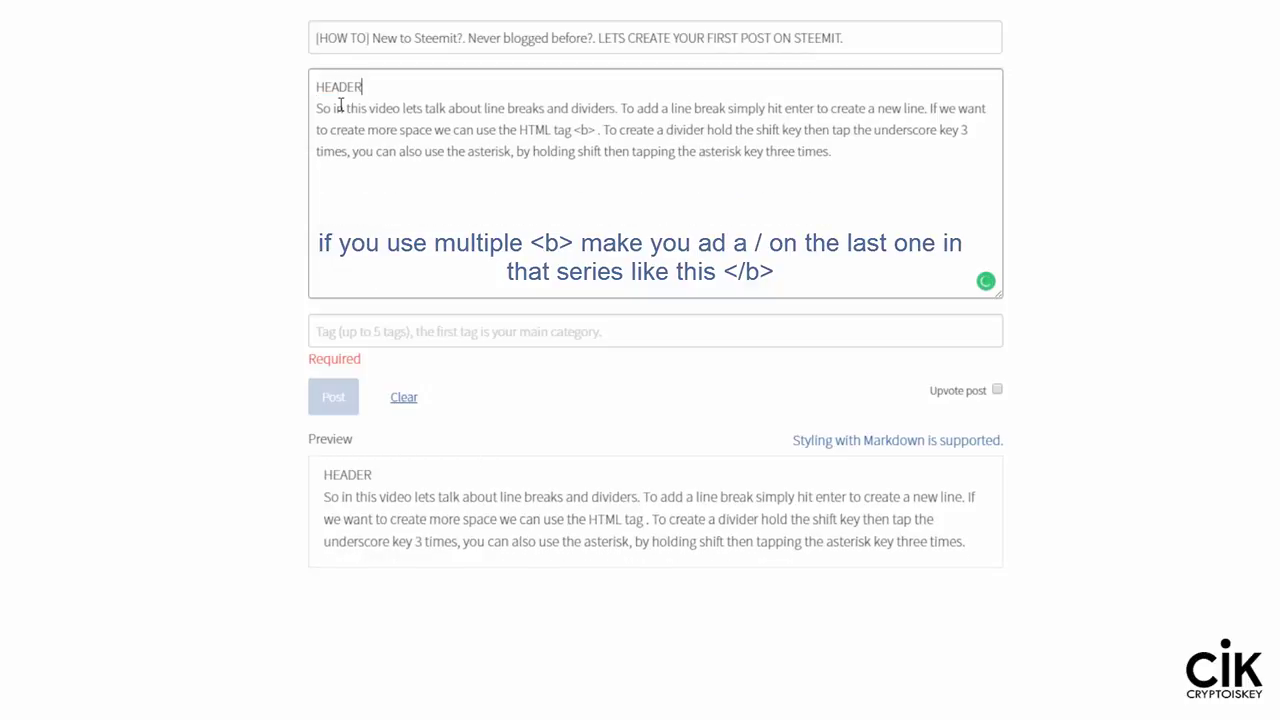
- Add dividers below the paragraph, using ___ on two separate lines and *** as the asterisk variant
left_click(836, 152)
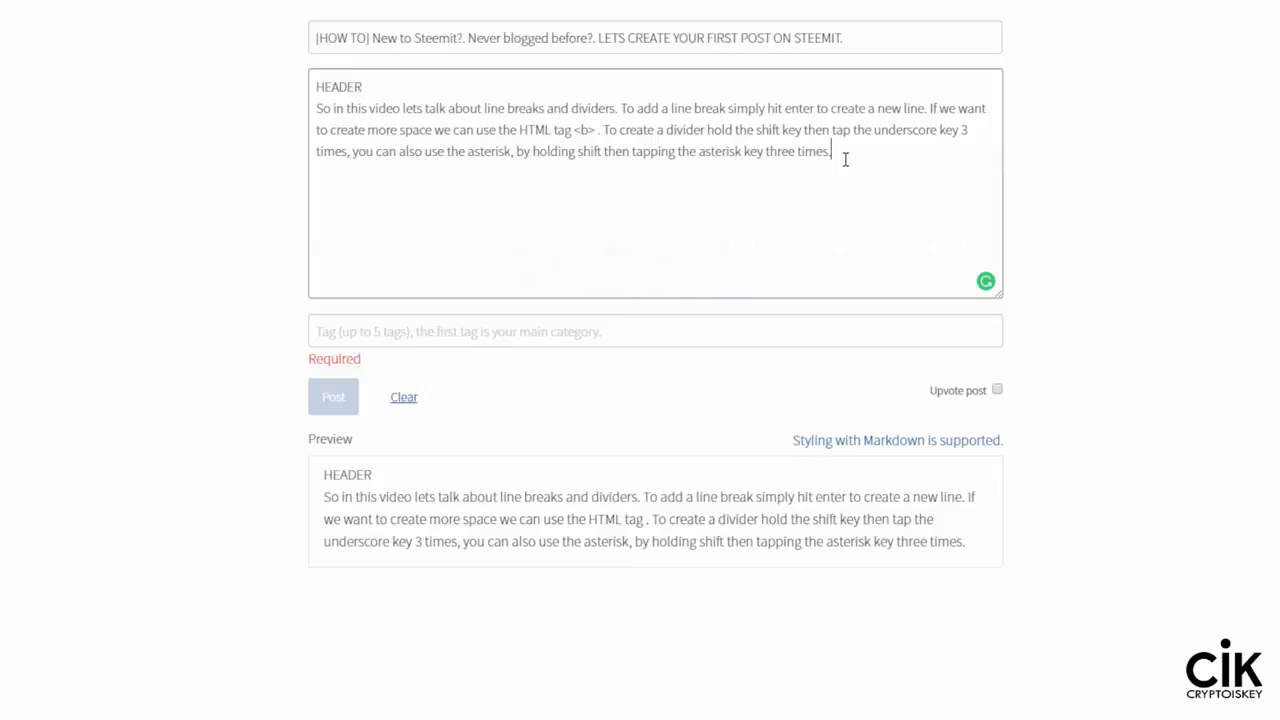
key("Return")
type("___")
key("Return")
type("___")
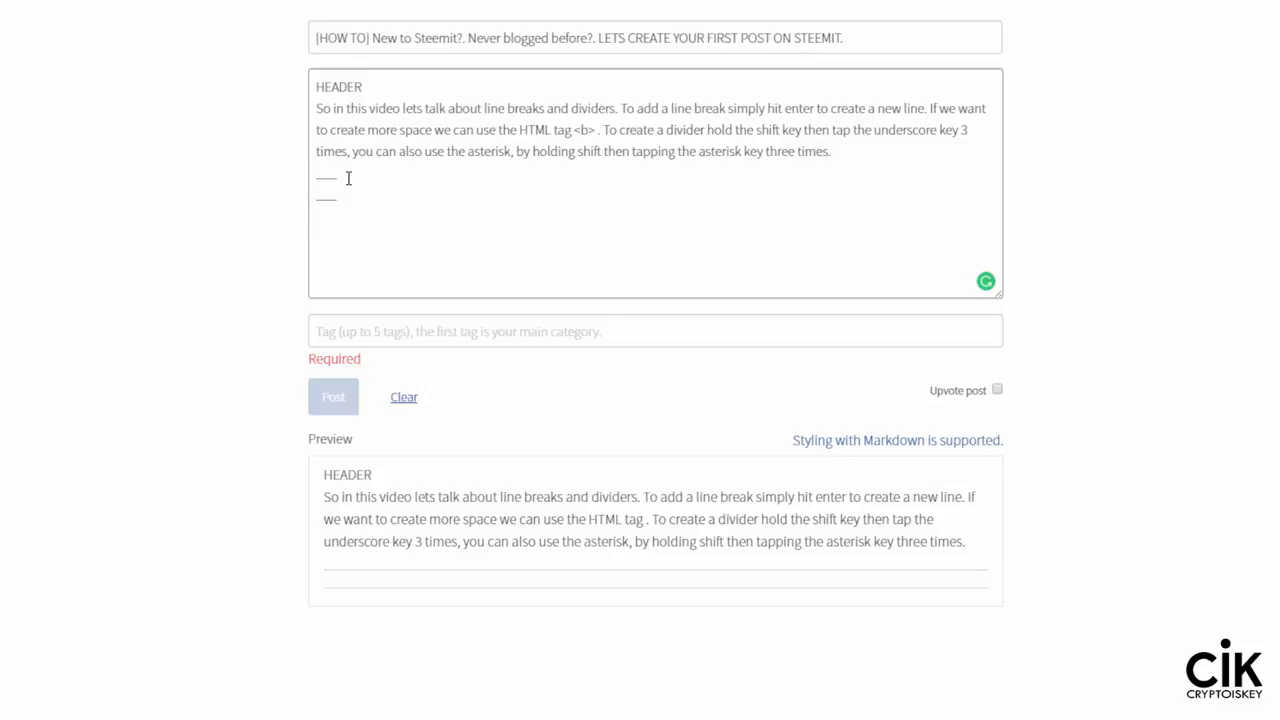
type("***")
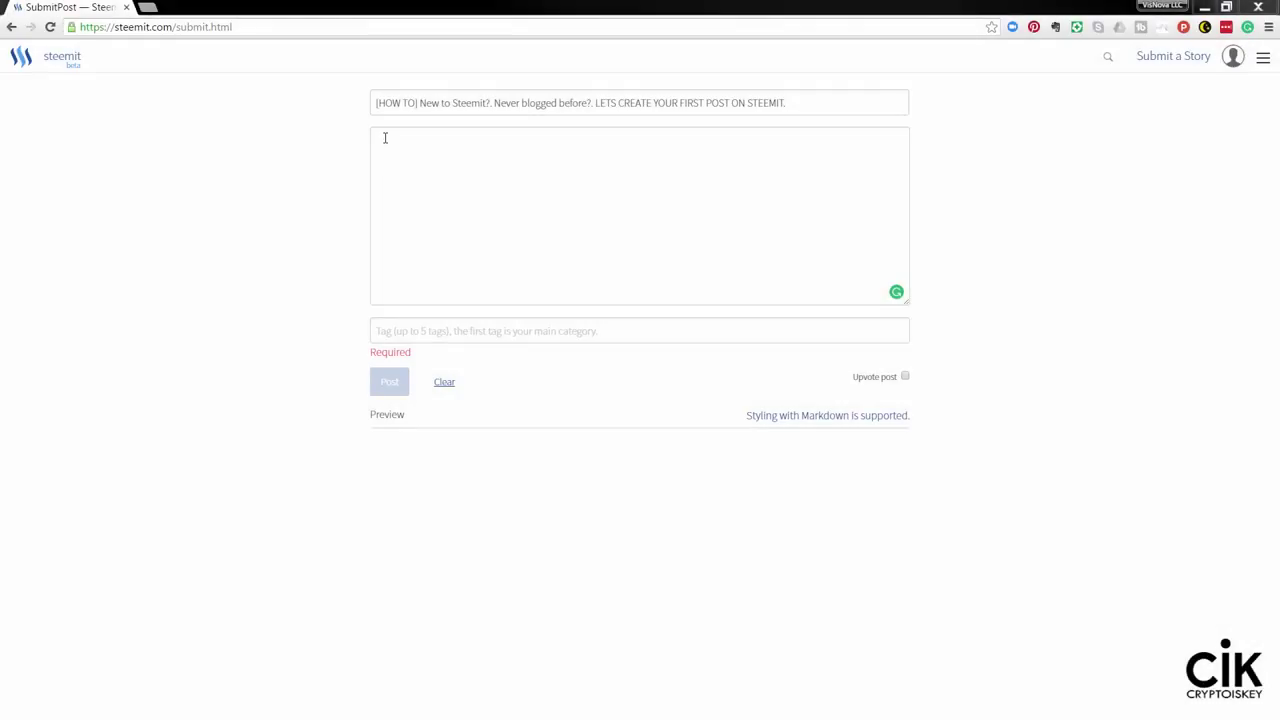
- Create a bulleted list of two "text" items in the empty story body, using + and a space before each
left_click(385, 138)
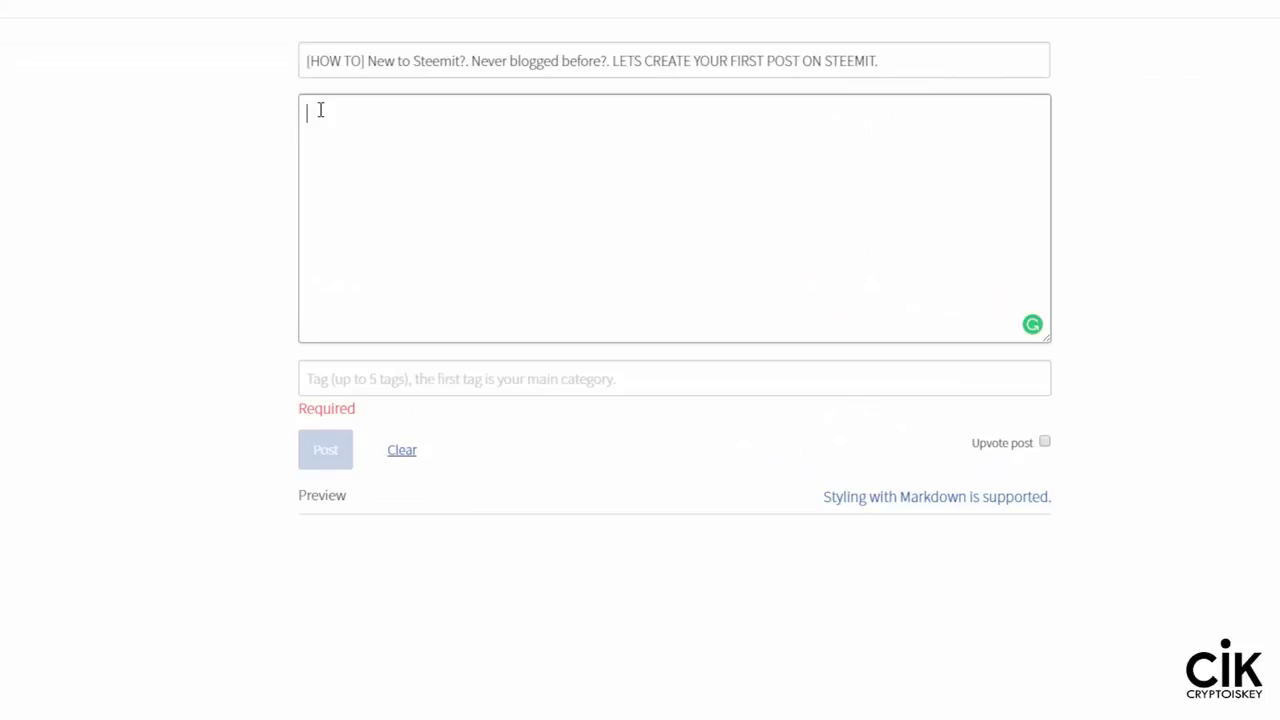
type("+")
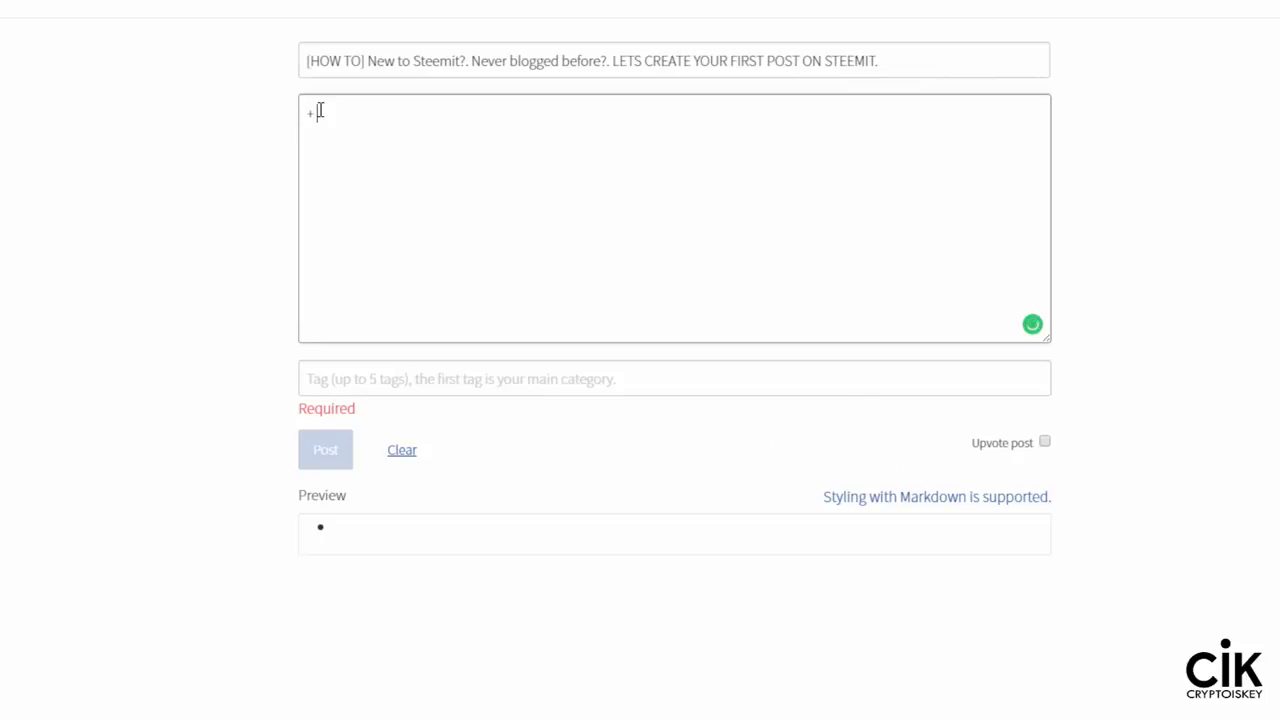
type(" text")
key("Return")
type("+ ")
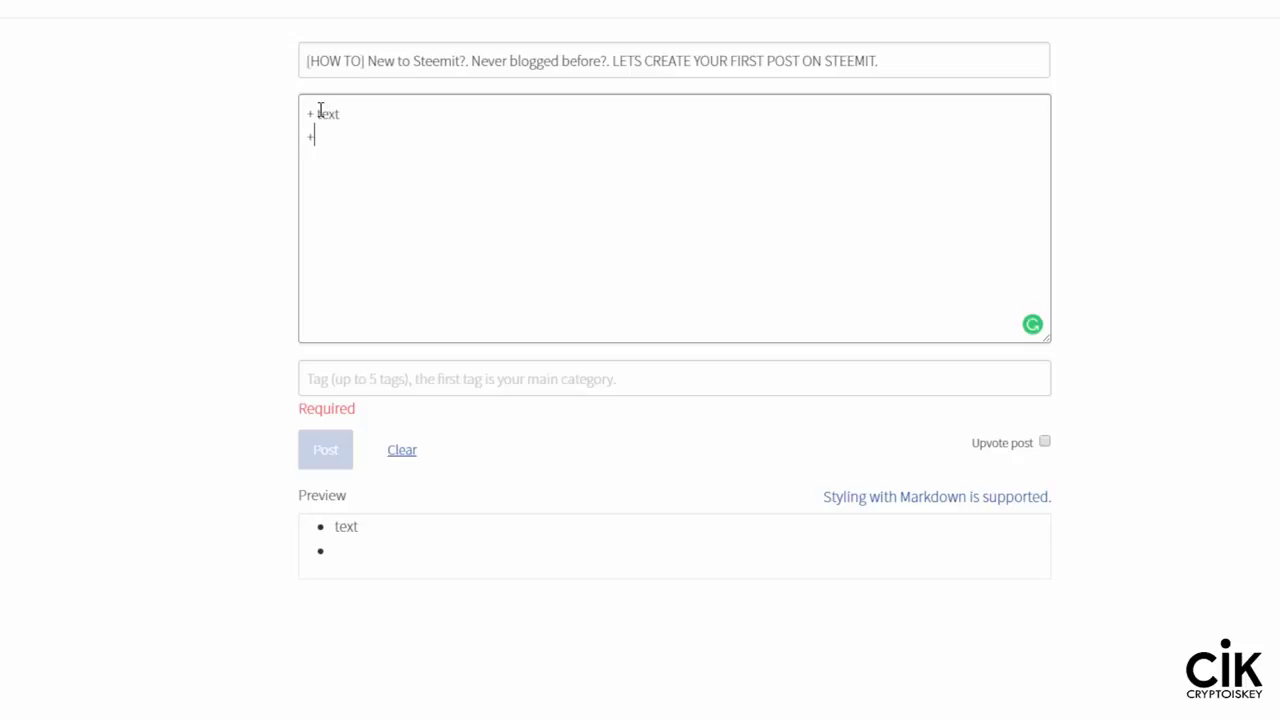
type("text")
- Add two "text" lines without plus signs under the second bullet, and "text text" after a blank line
key("Return")
type("text")
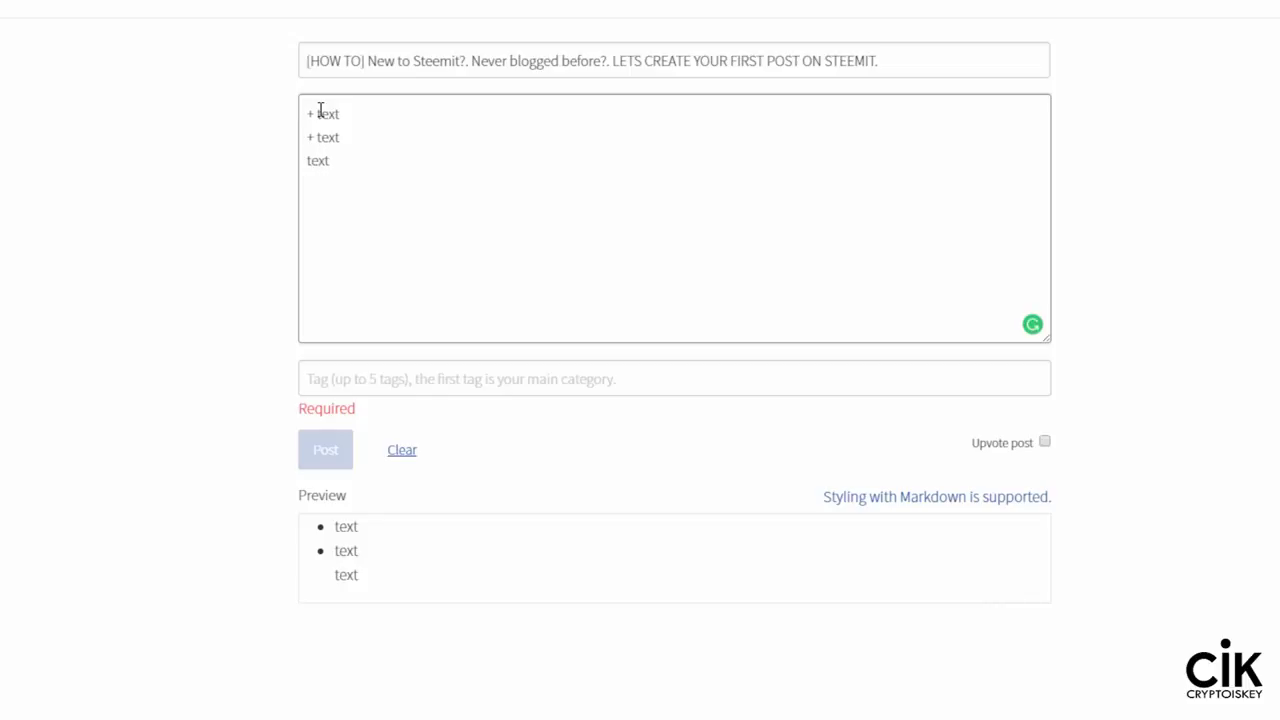
key("Return")
type("text")
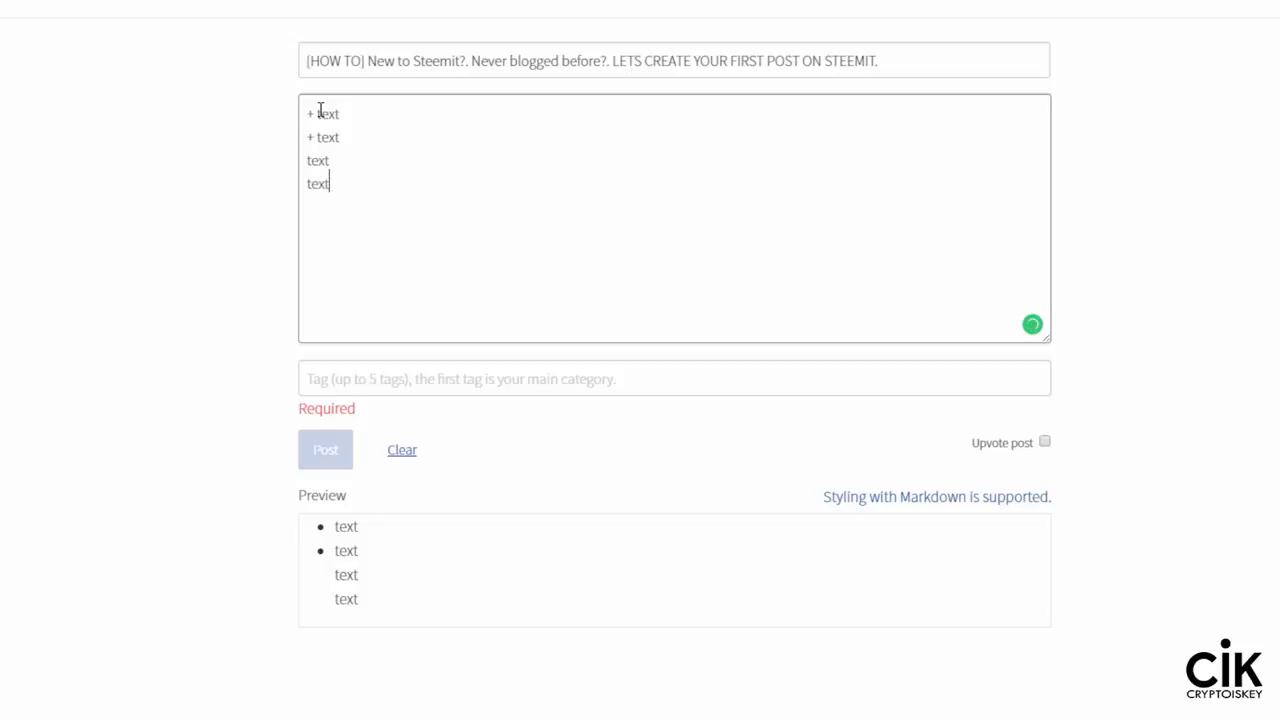
key("Return")
key("Return")
type("text text")
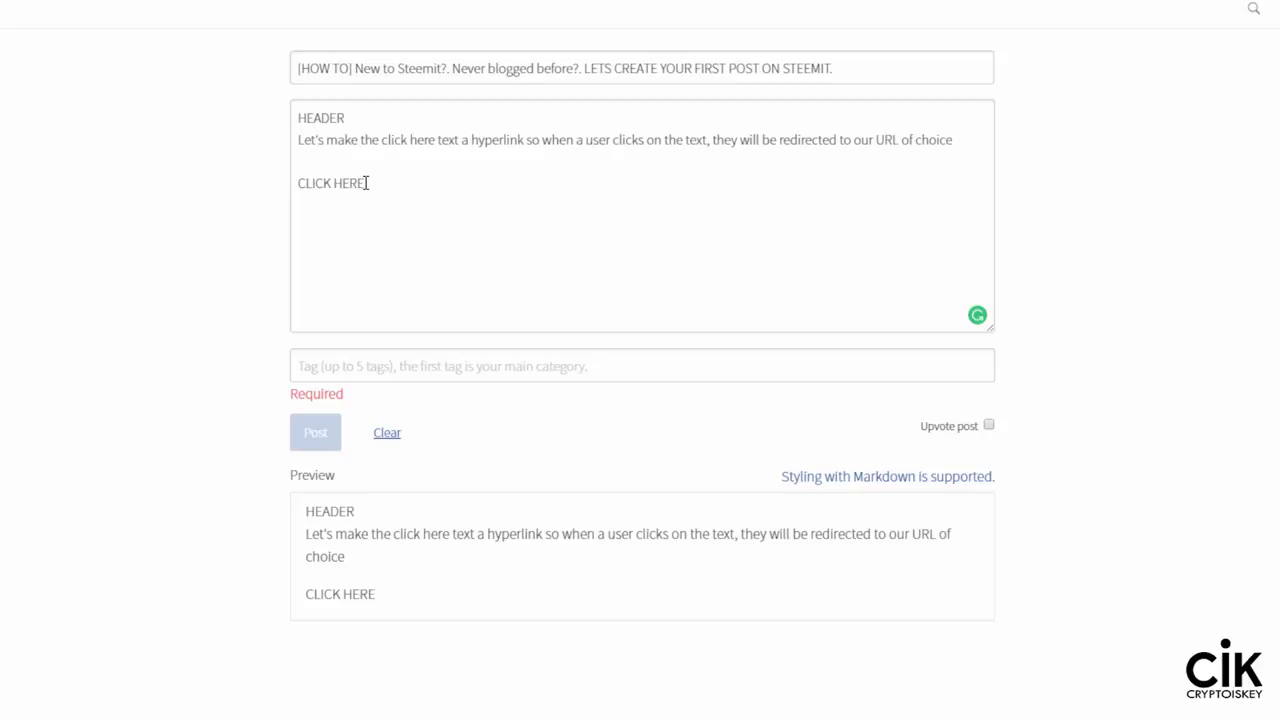
left_click(299, 184)
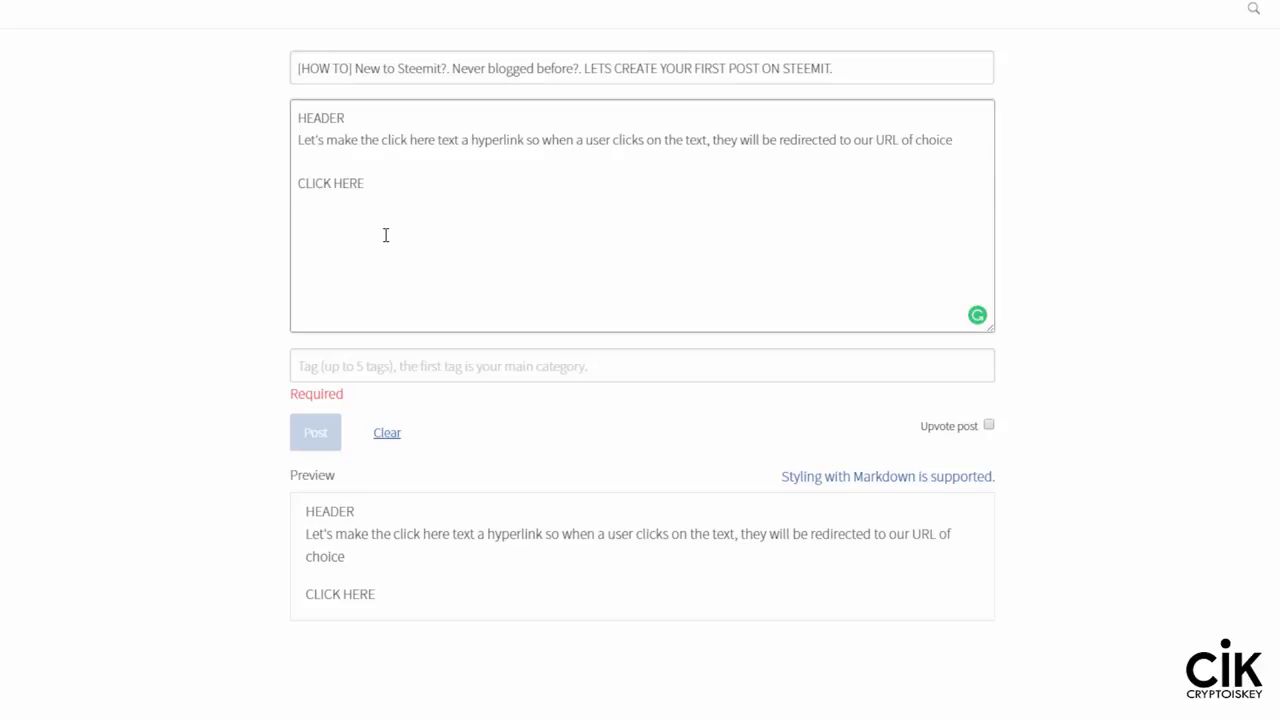
type("[")
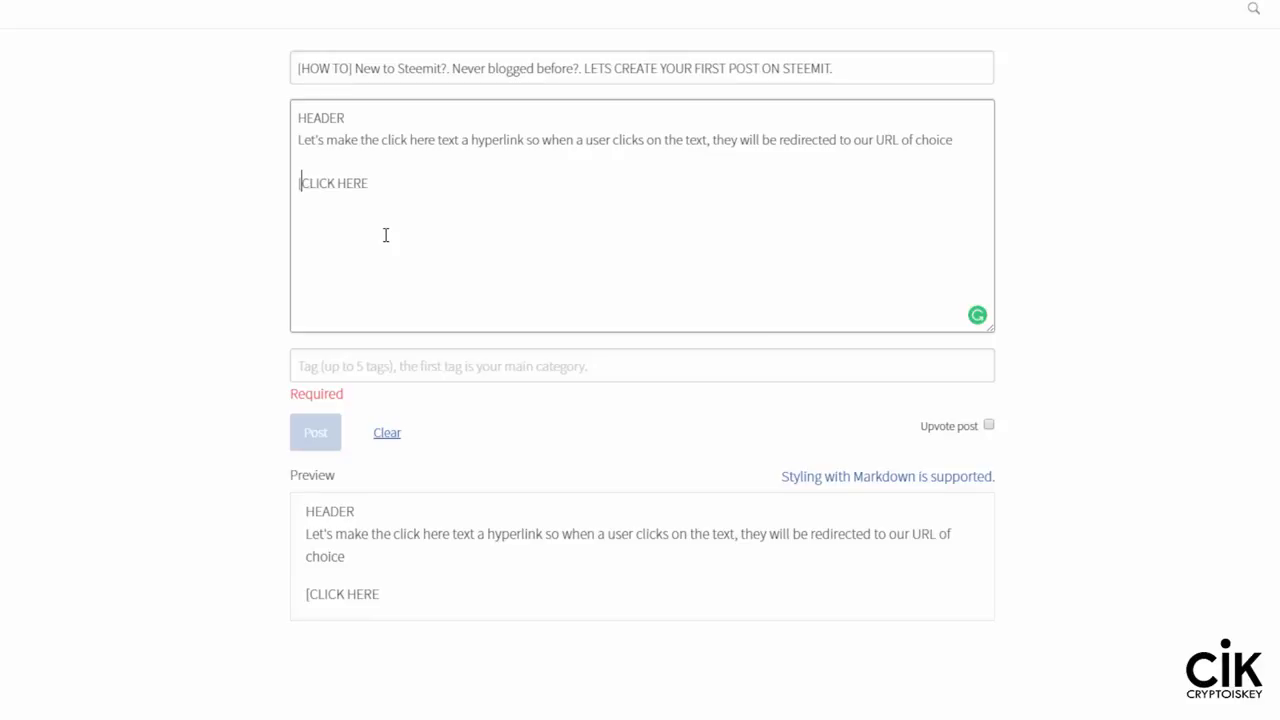
left_click(370, 183)
type("]")
type("()")
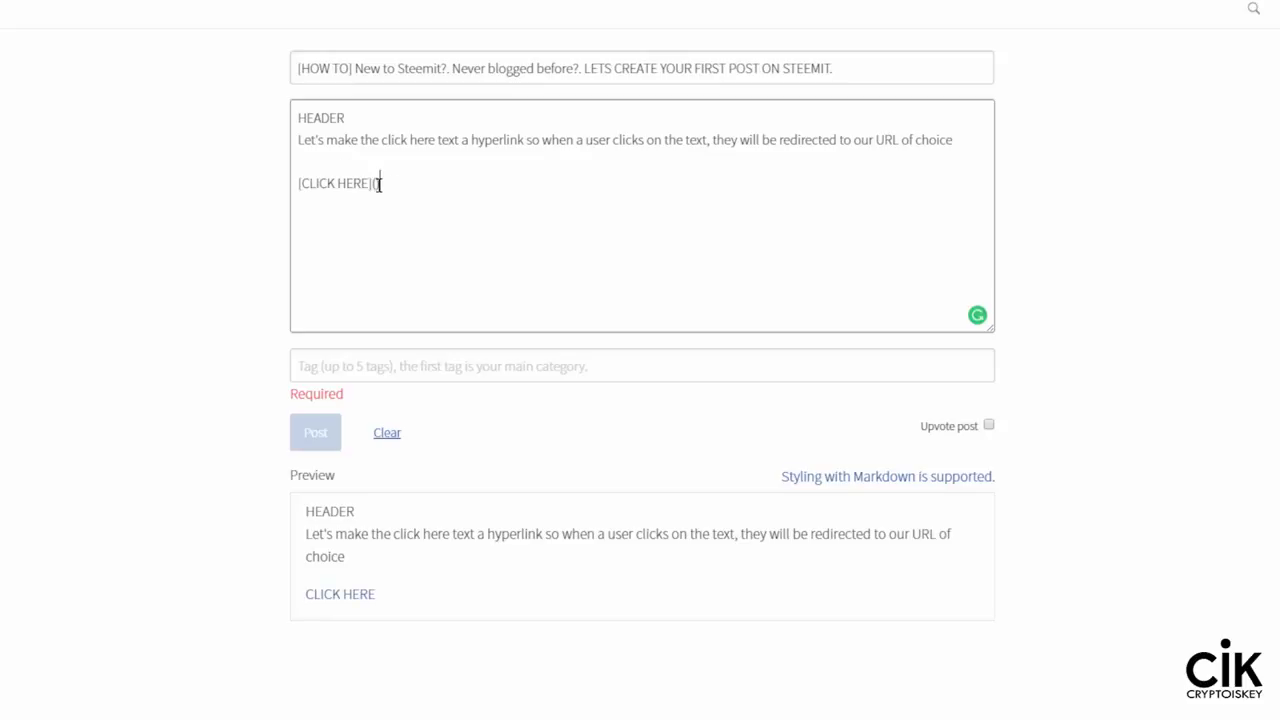
left_click(377, 184)
type("http://")
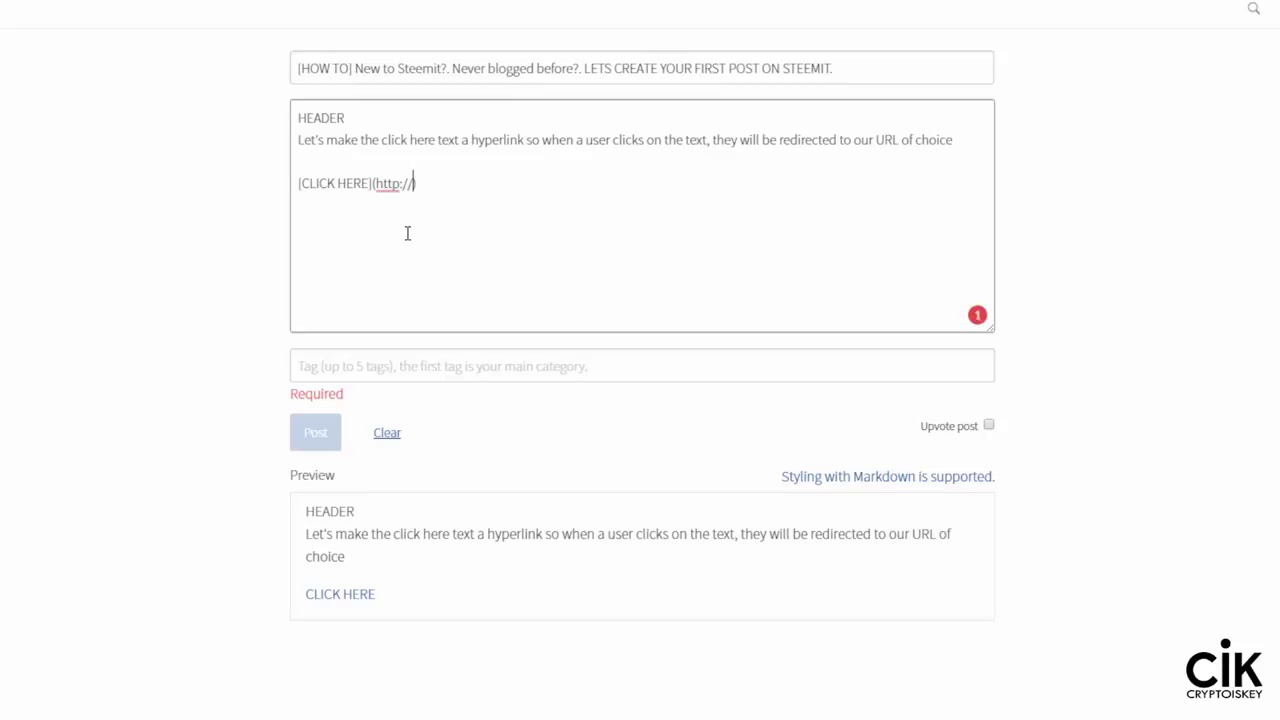
type("www.steemit.com")
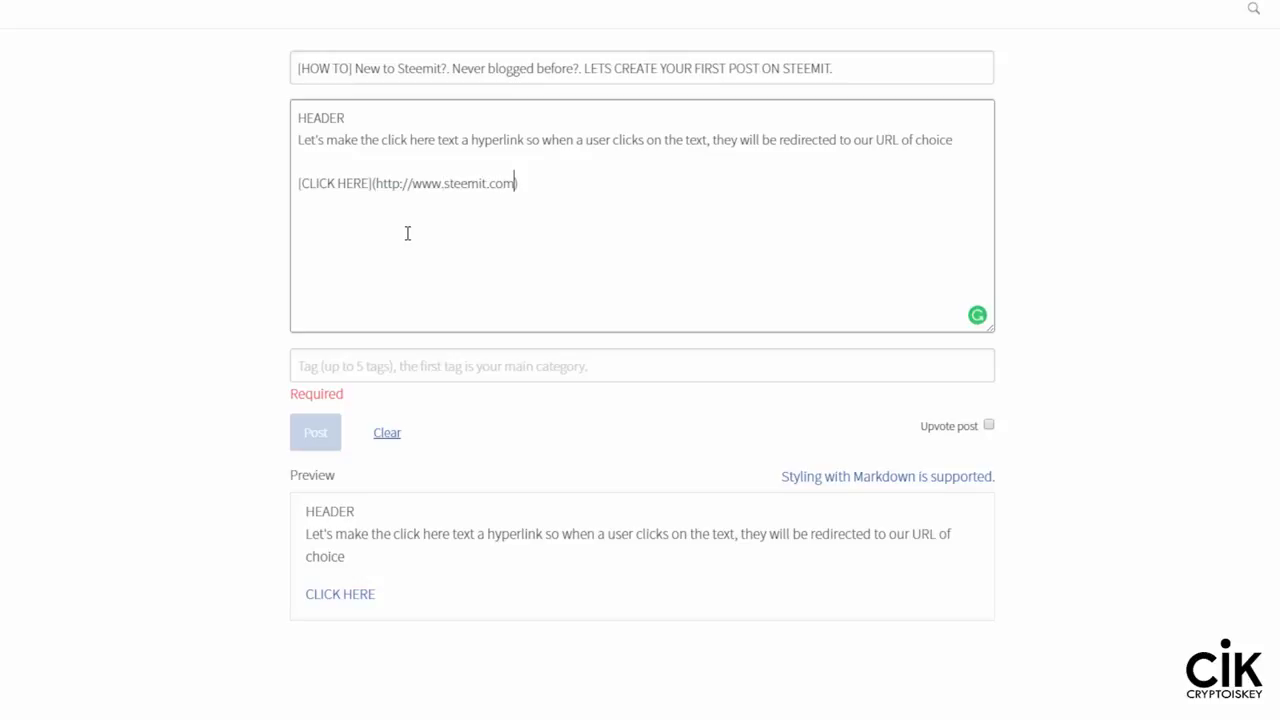
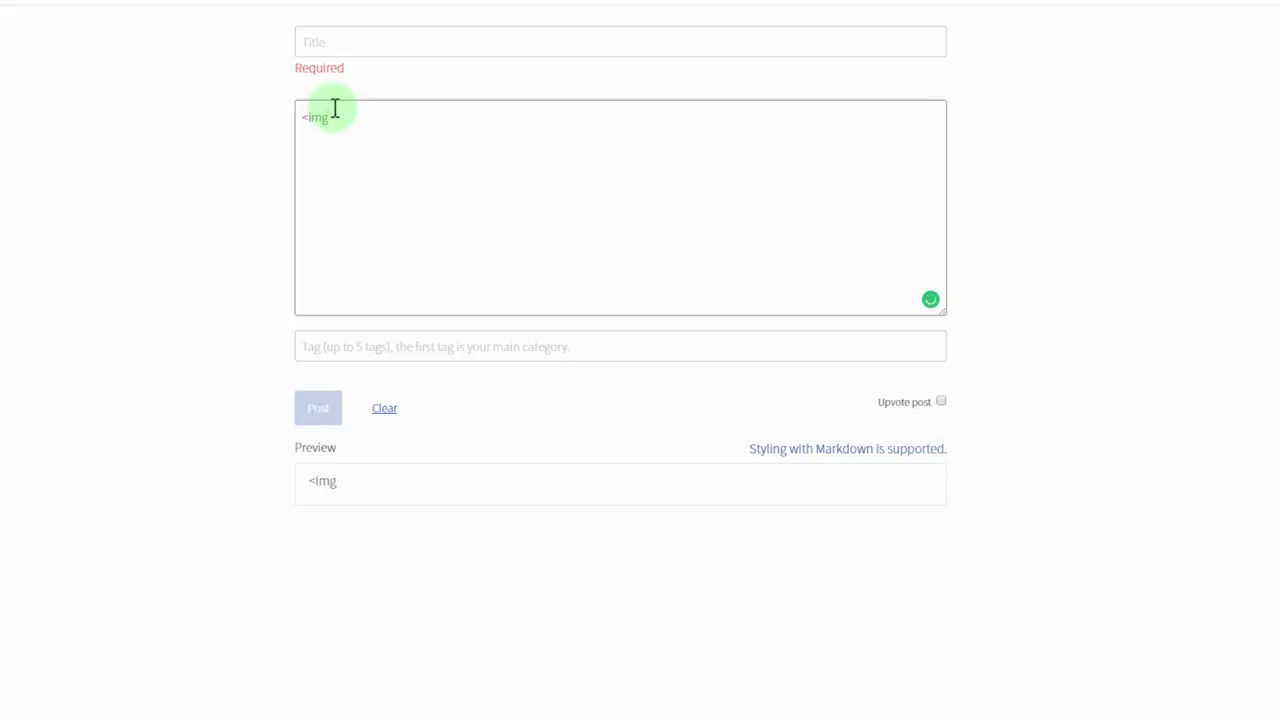
- Complete the story's img tag with example-image.jpg's link address copied from the S3 Management Console as src, border="0" and a closing />
type("src=\"")
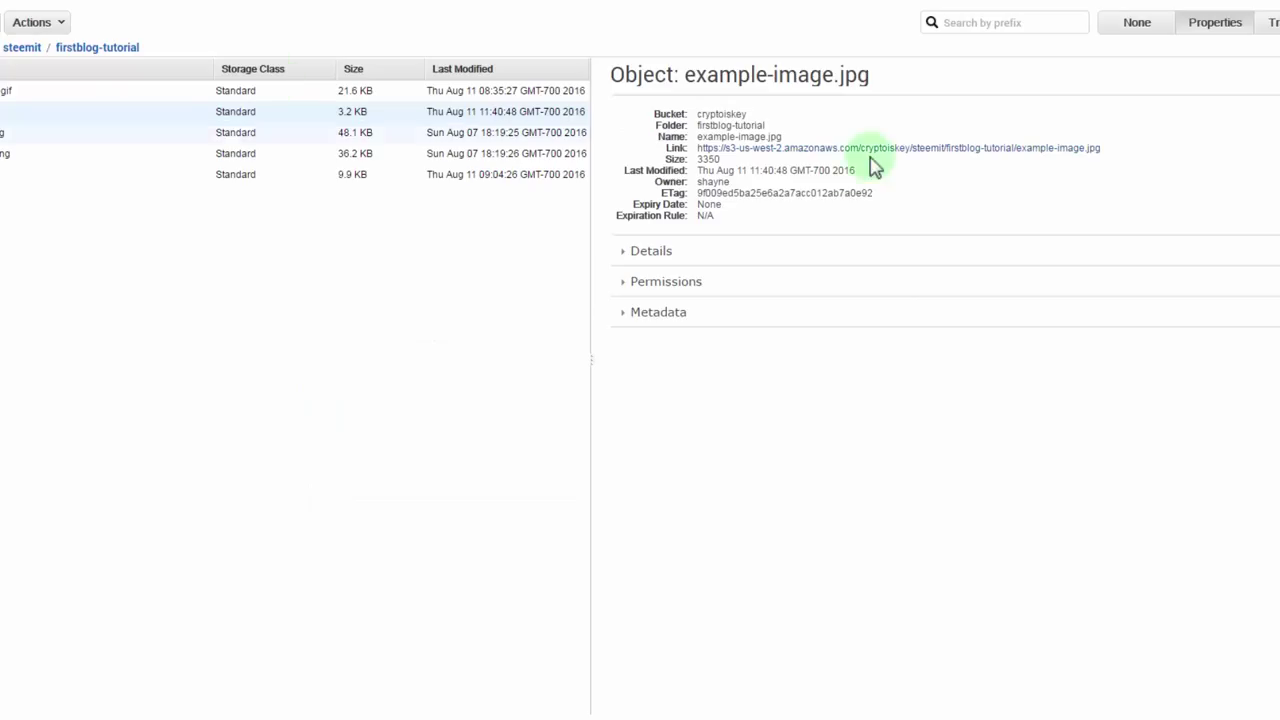
right_click(877, 155)
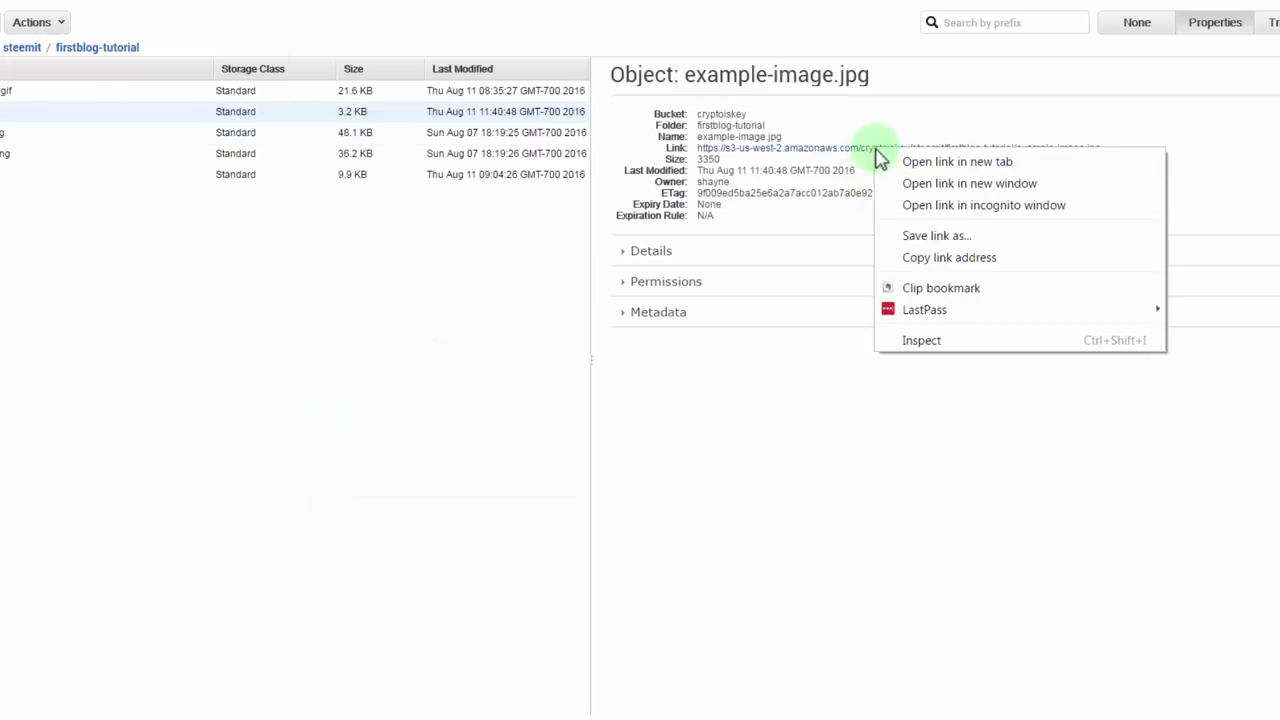
left_click(917, 259)
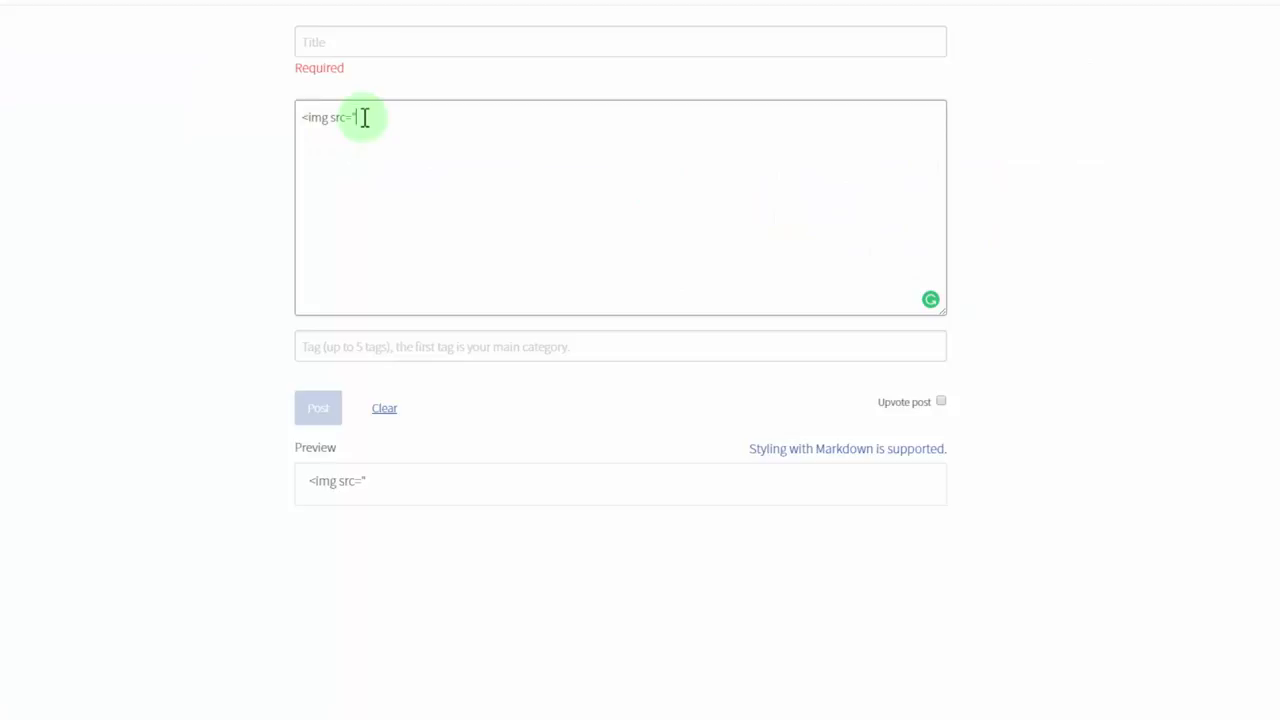
key("ctrl+v")
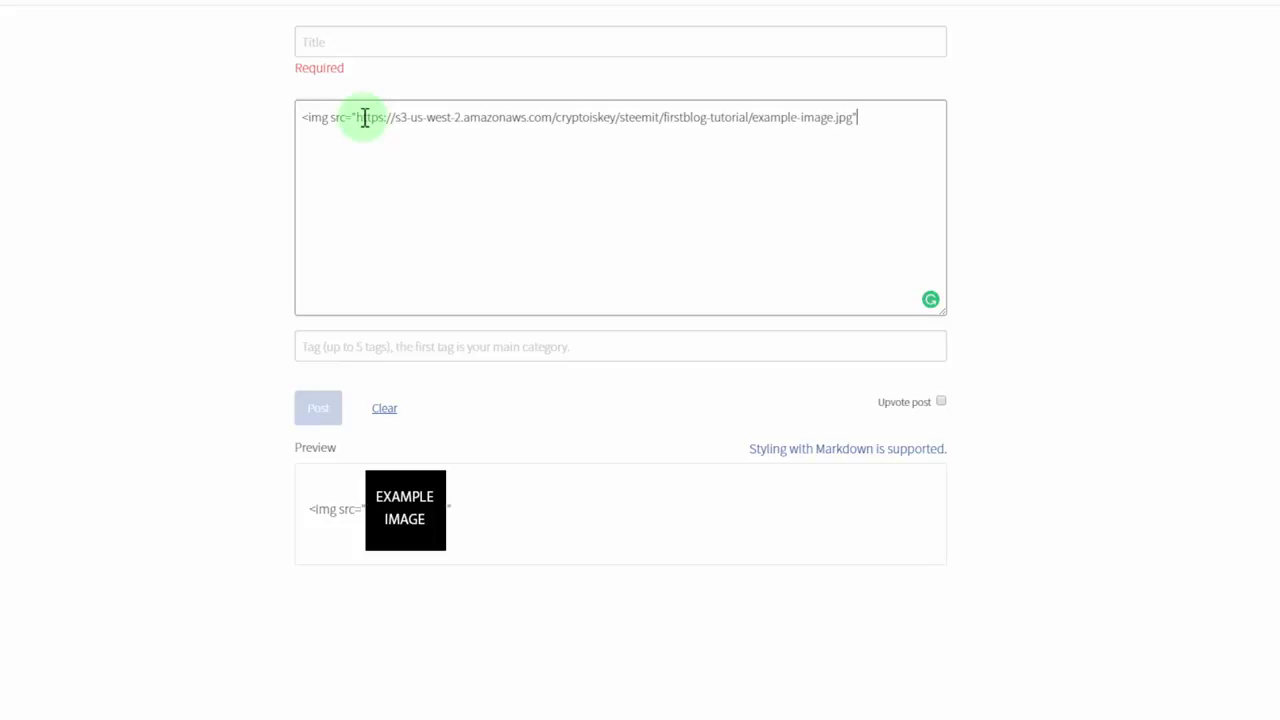
type("border=\"0\" />")
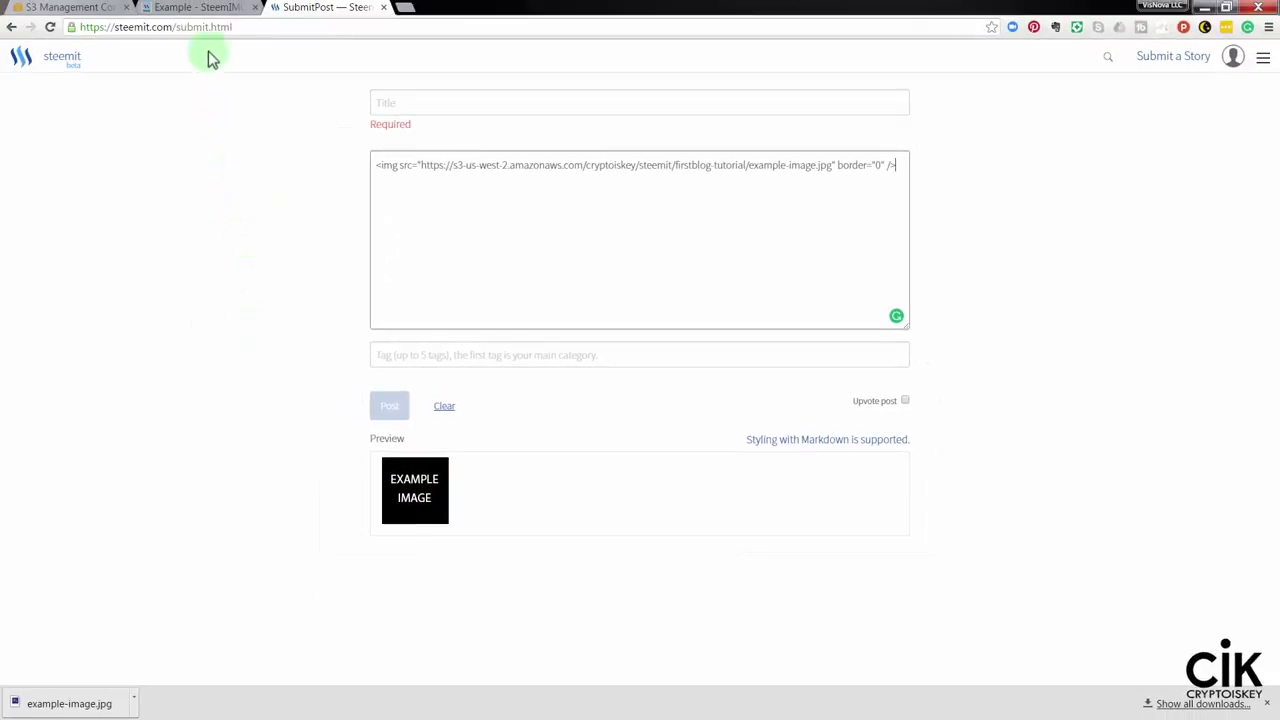
- Copy the Example image's full-image HTML embed code from its SteemImg page and insert it below the first img tag in the Steemit story
left_click(196, 7)
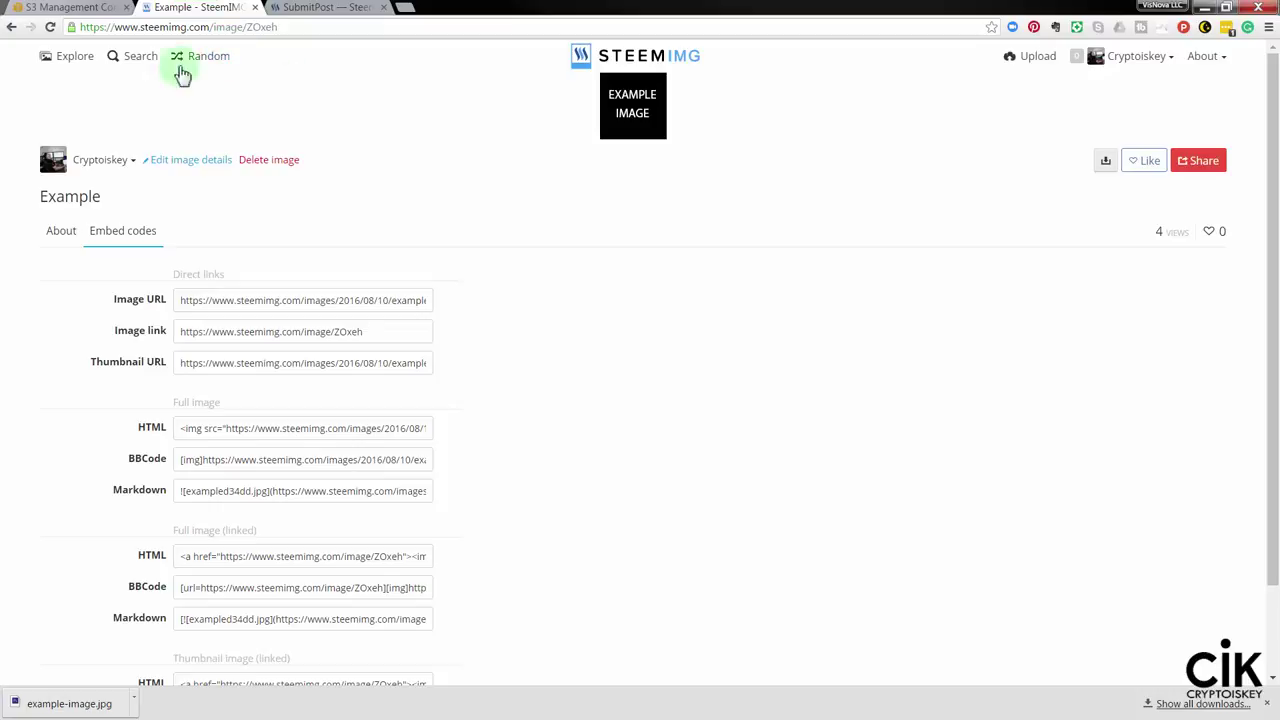
left_click_drag(210, 27, 114, 27)
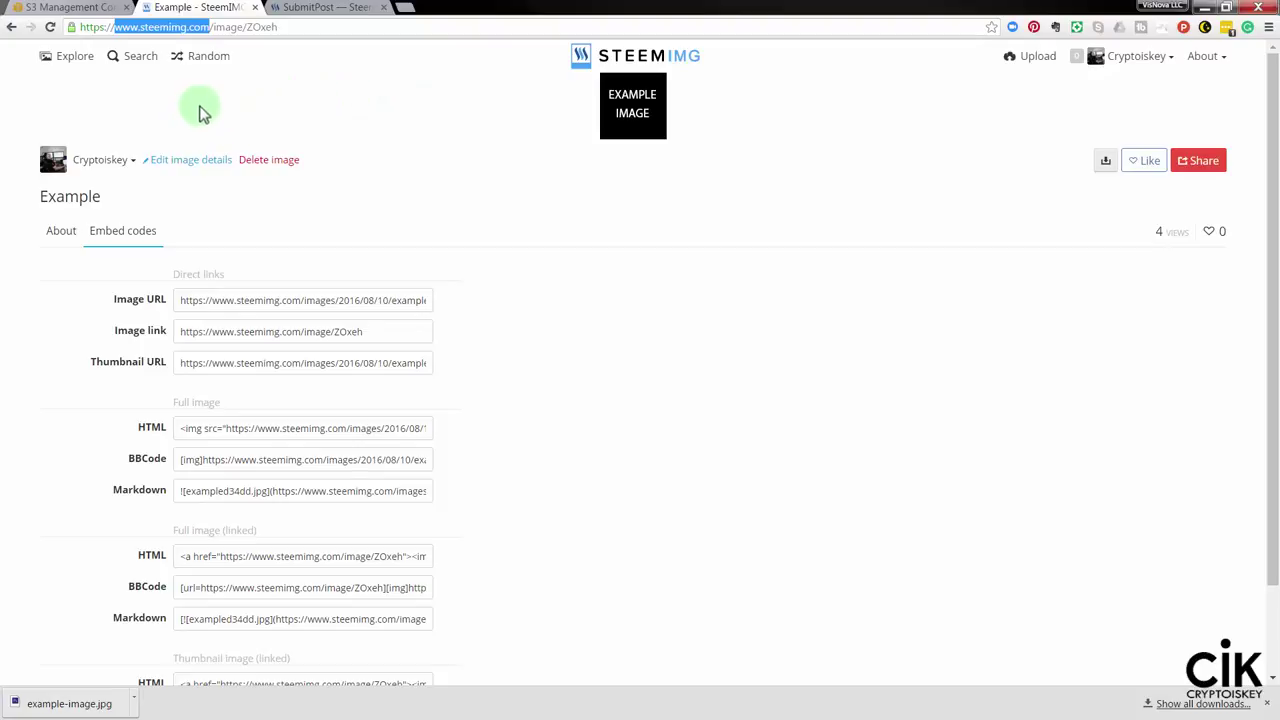
left_click(665, 297)
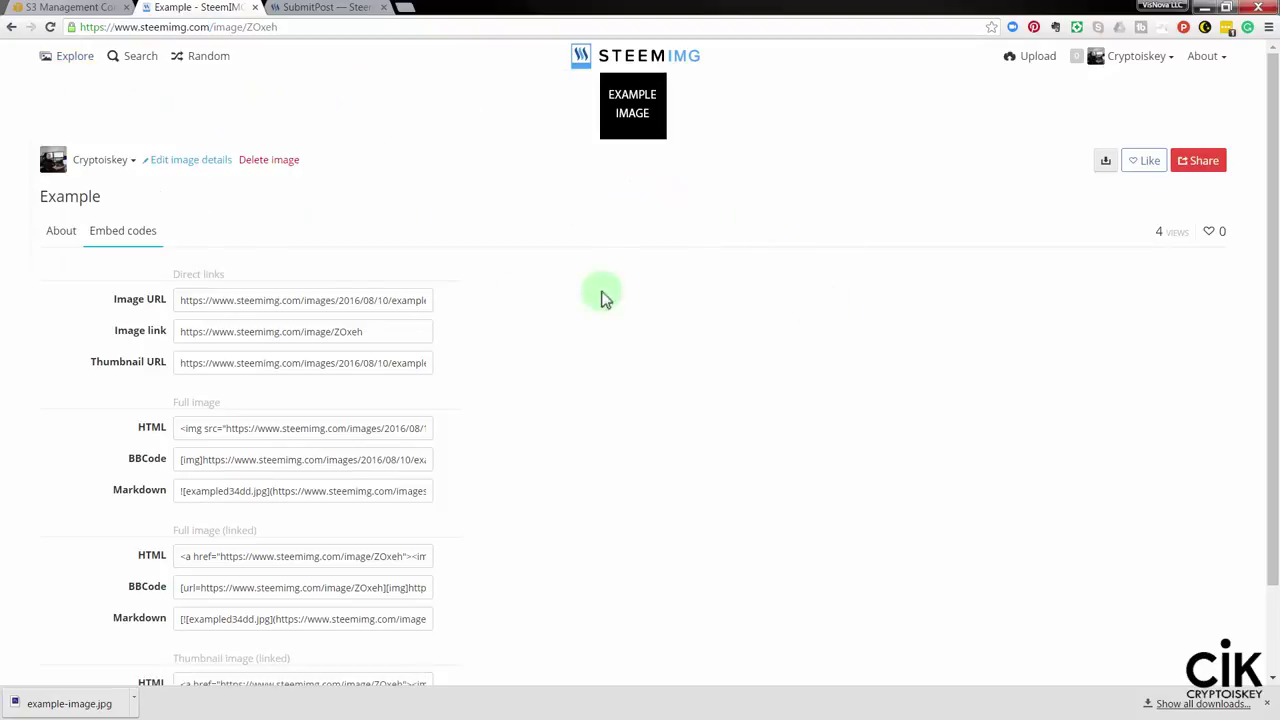
left_click(55, 239)
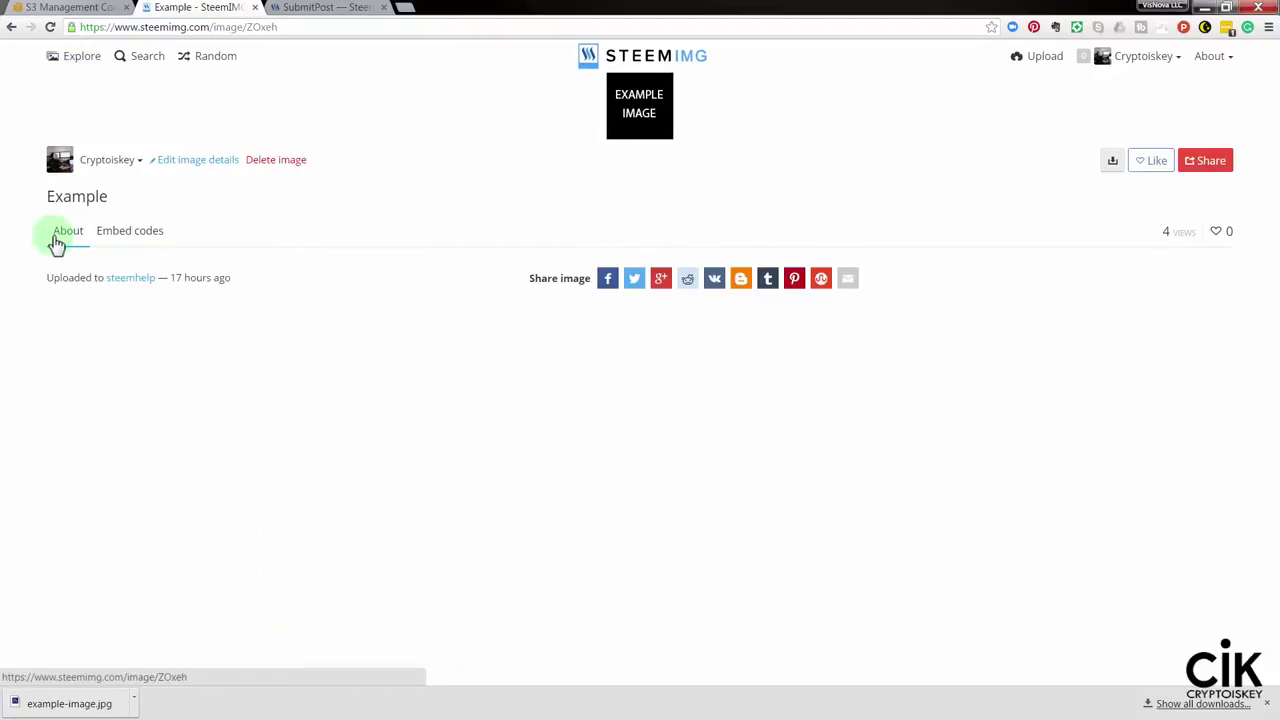
left_click(134, 240)
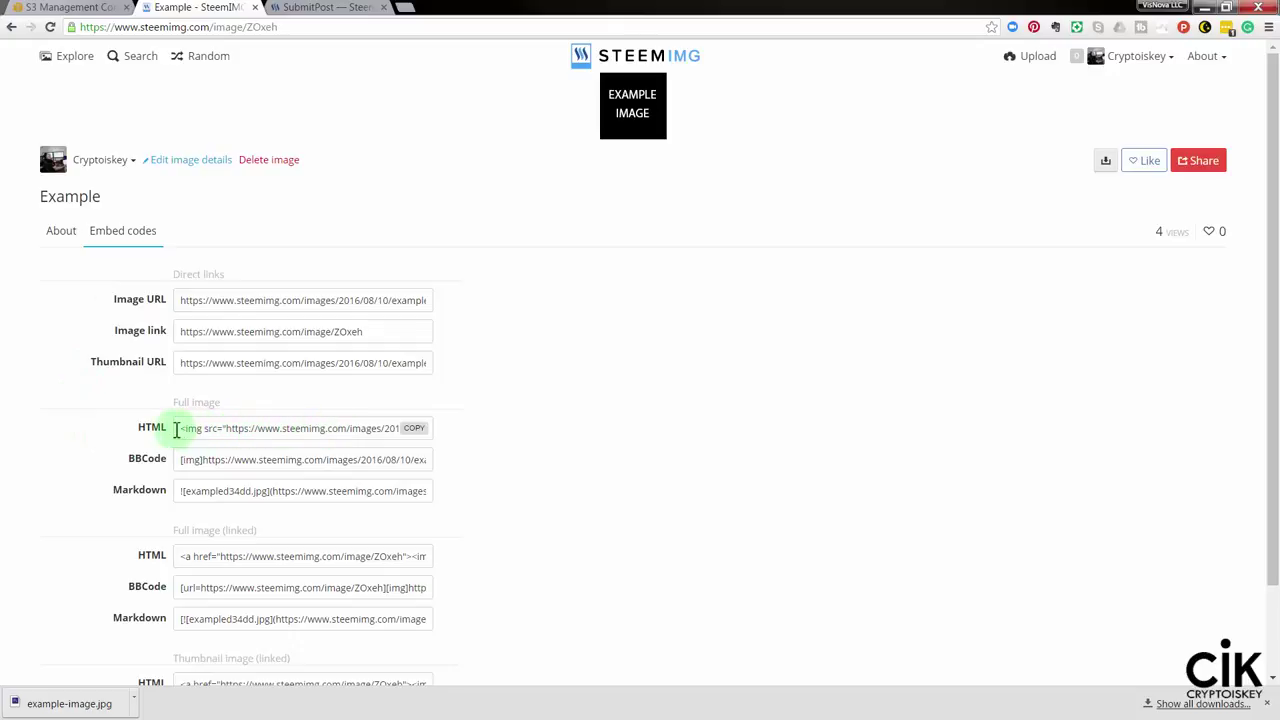
left_click(414, 432)
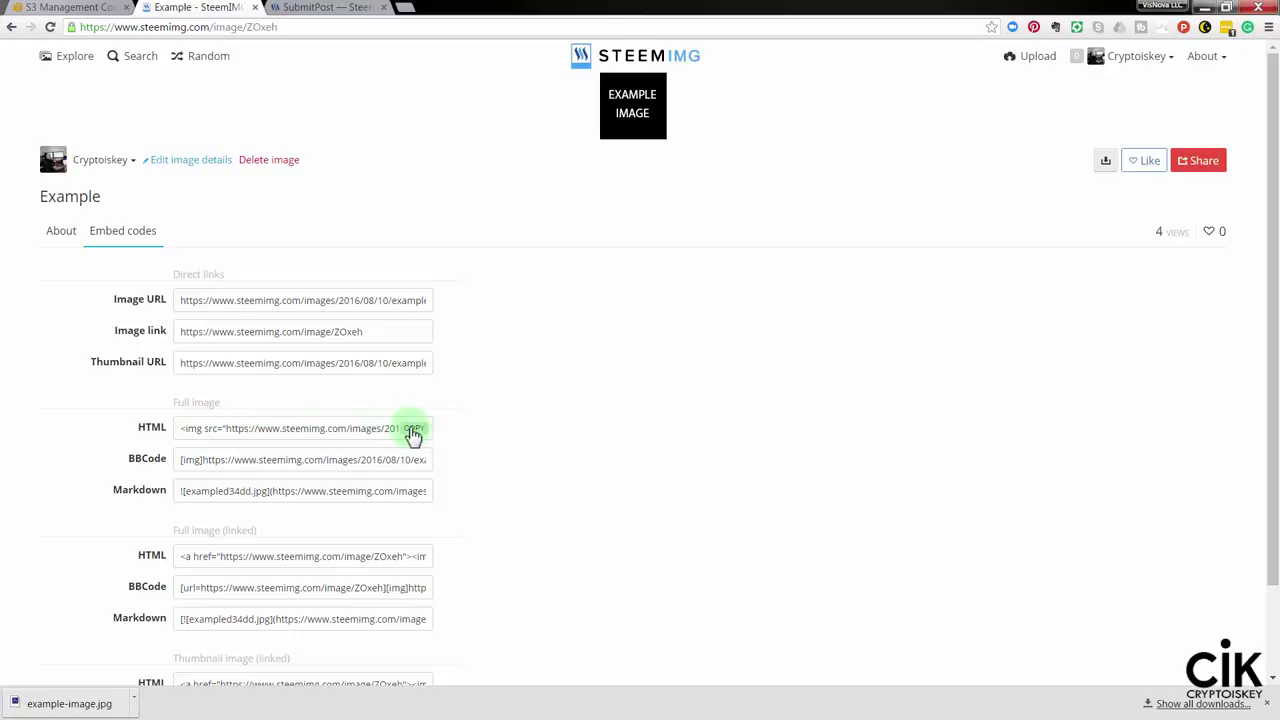
left_click(419, 437)
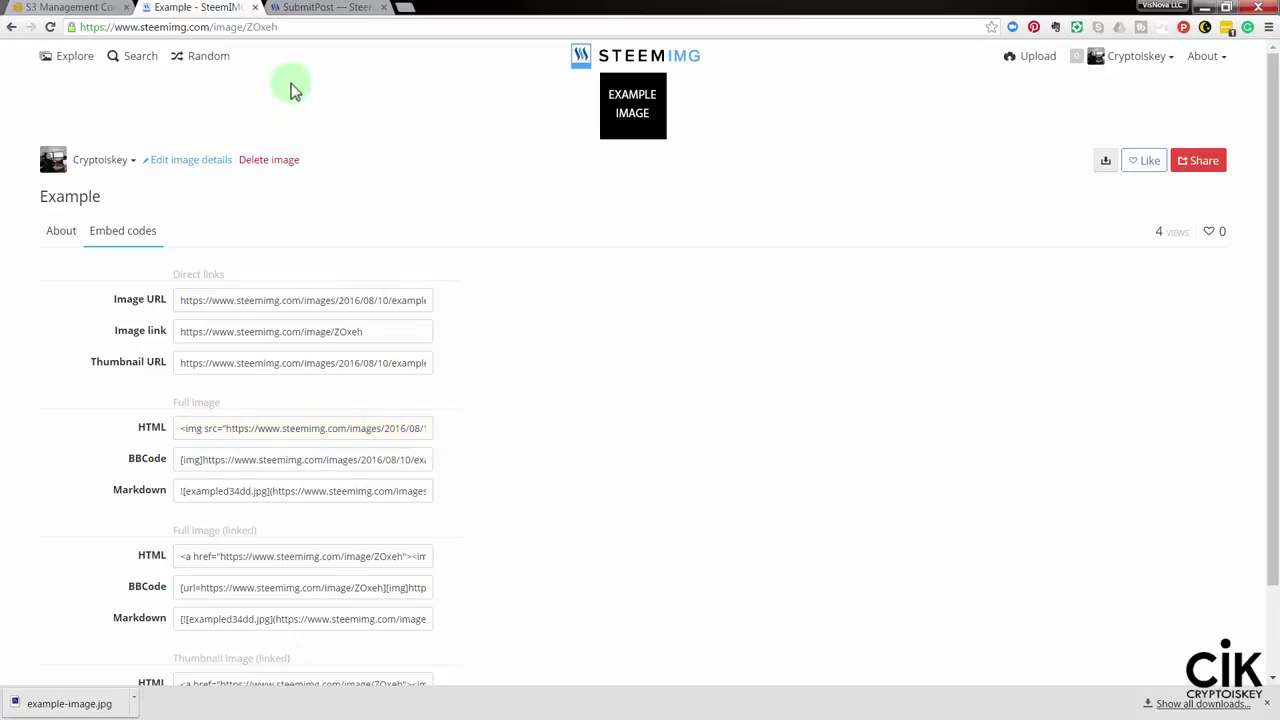
left_click(318, 7)
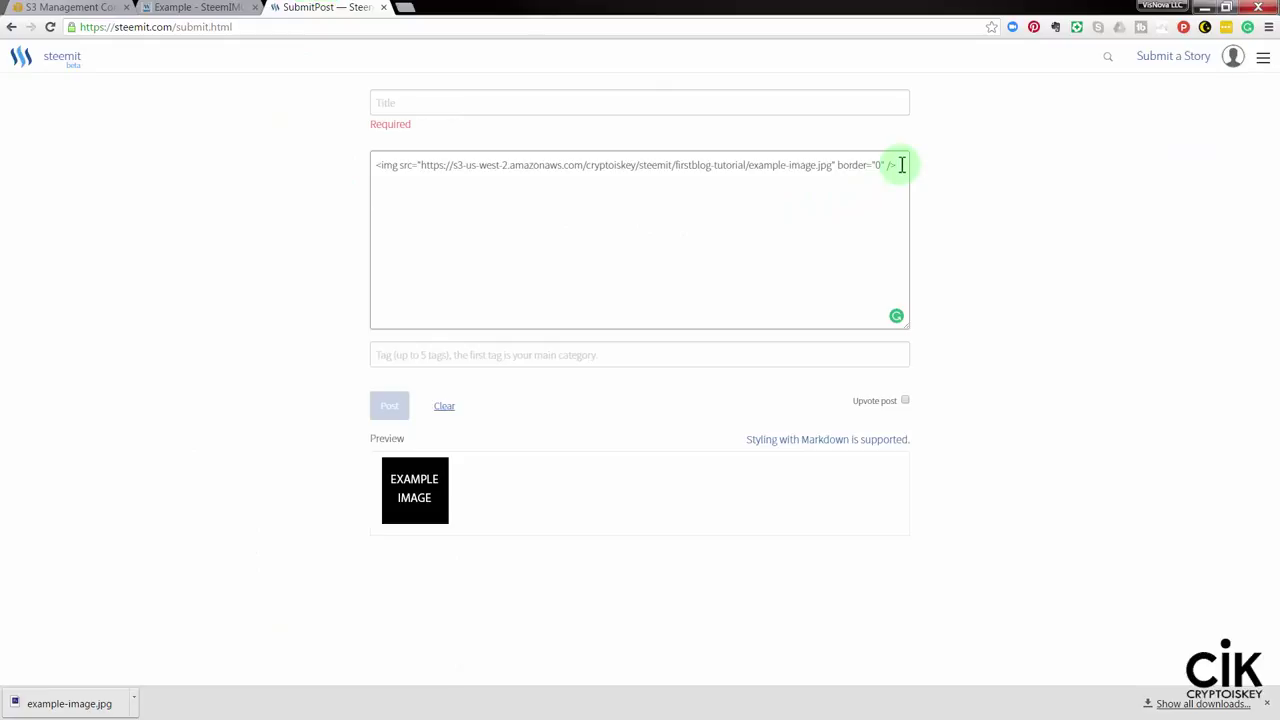
key("ctrl+v")
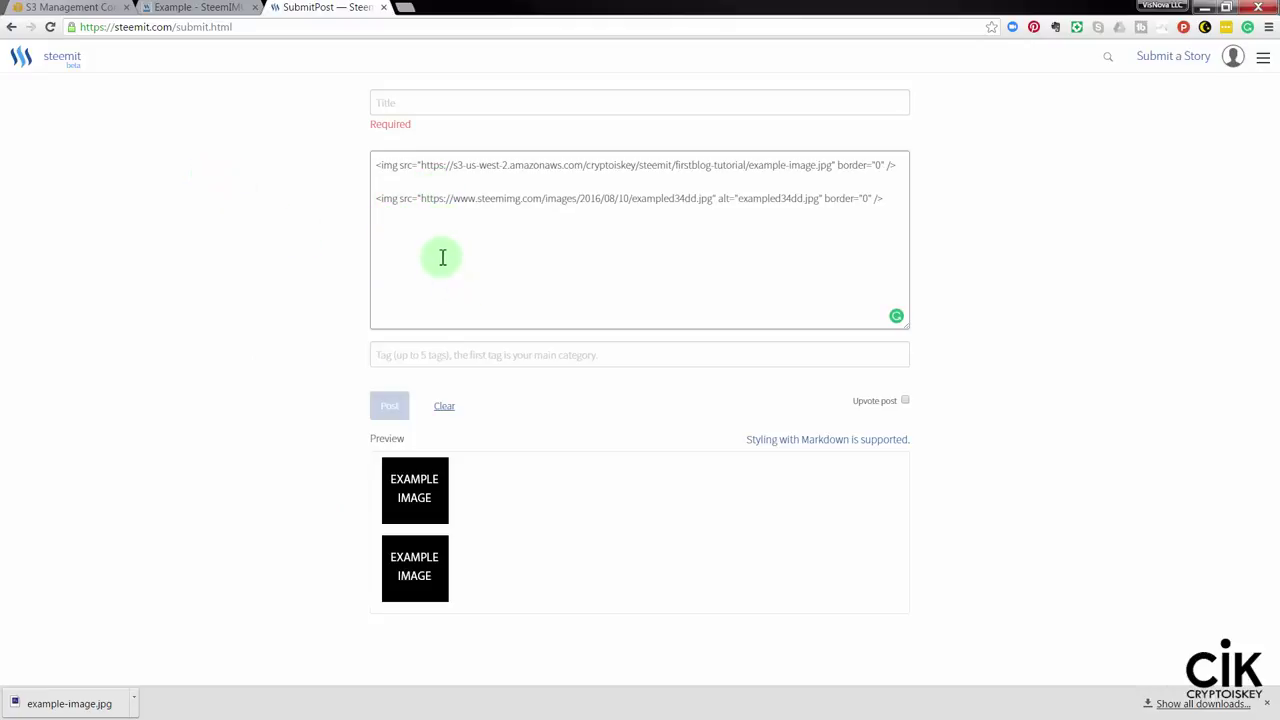
- Wrap the story's second img tag, the SteemImg one, in <center> and </center> tags
left_click(375, 198)
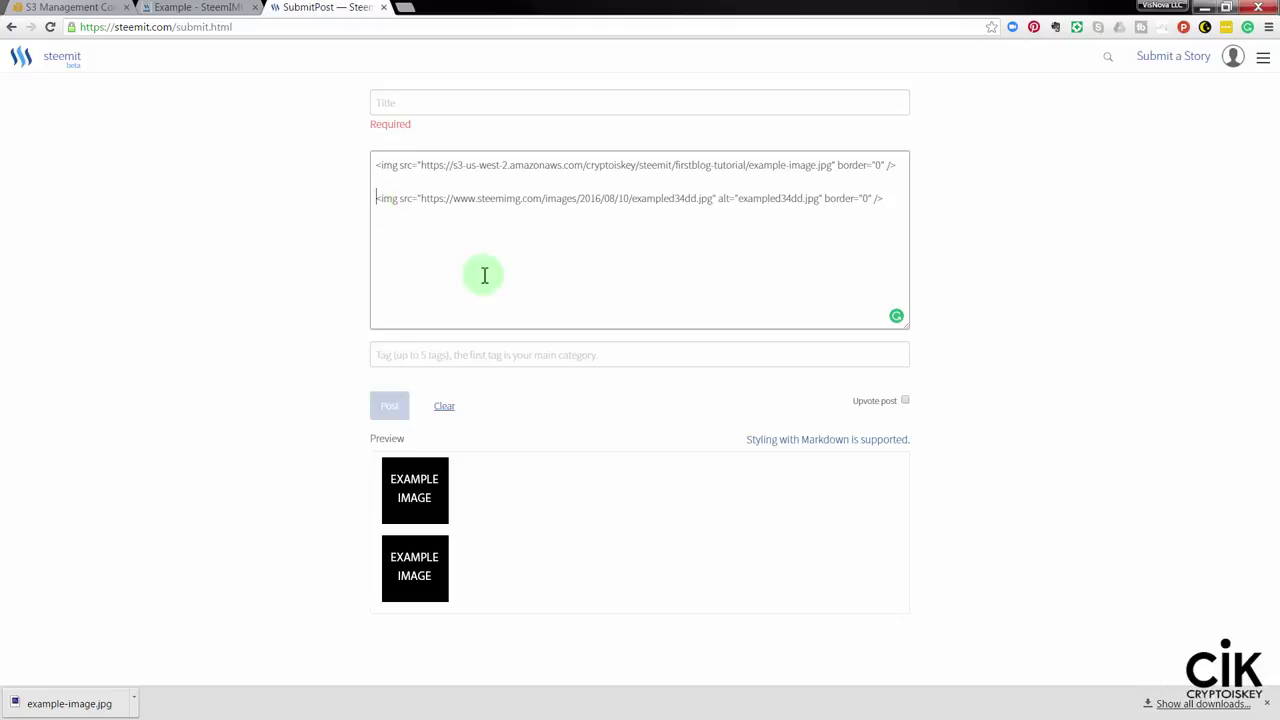
type("<center")
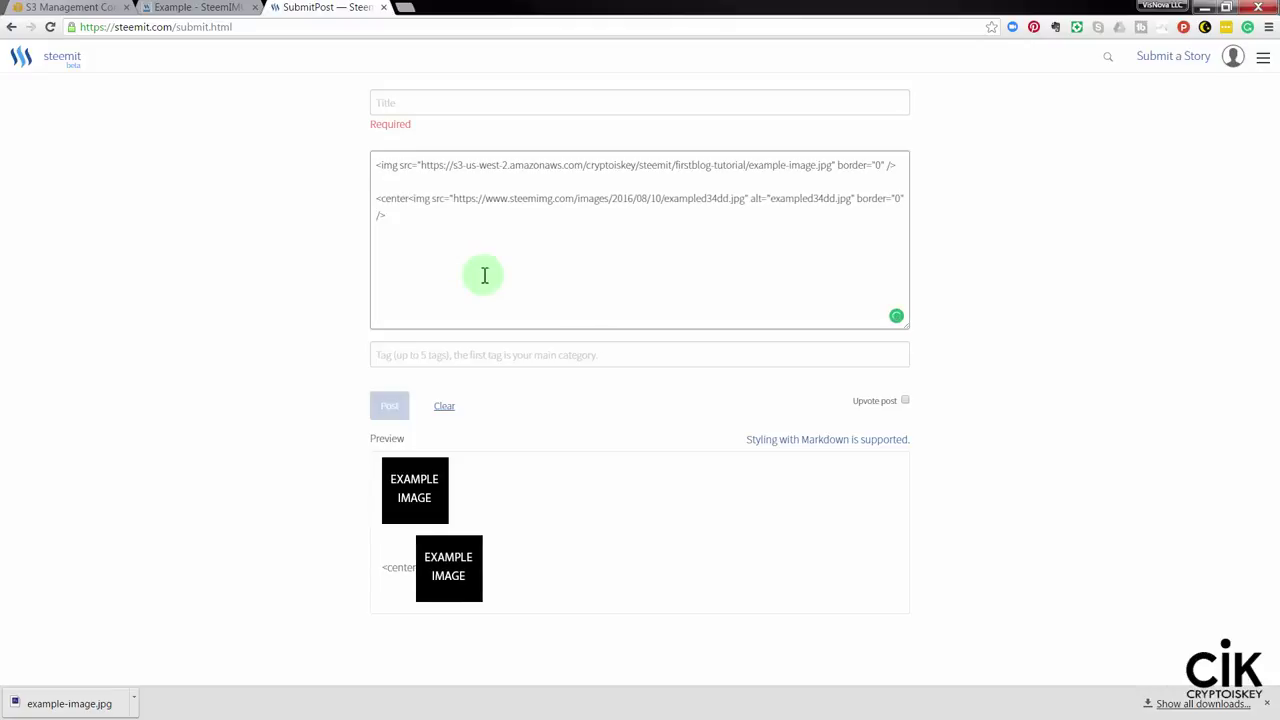
type(">")
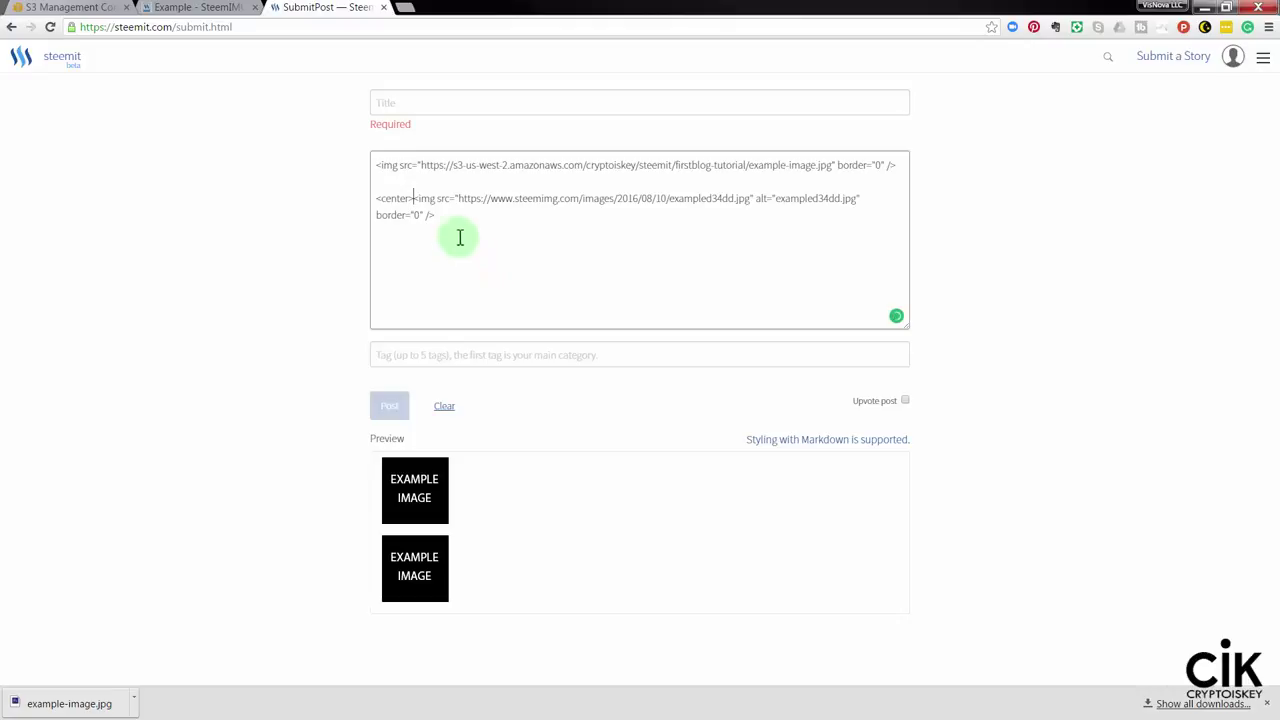
left_click(440, 214)
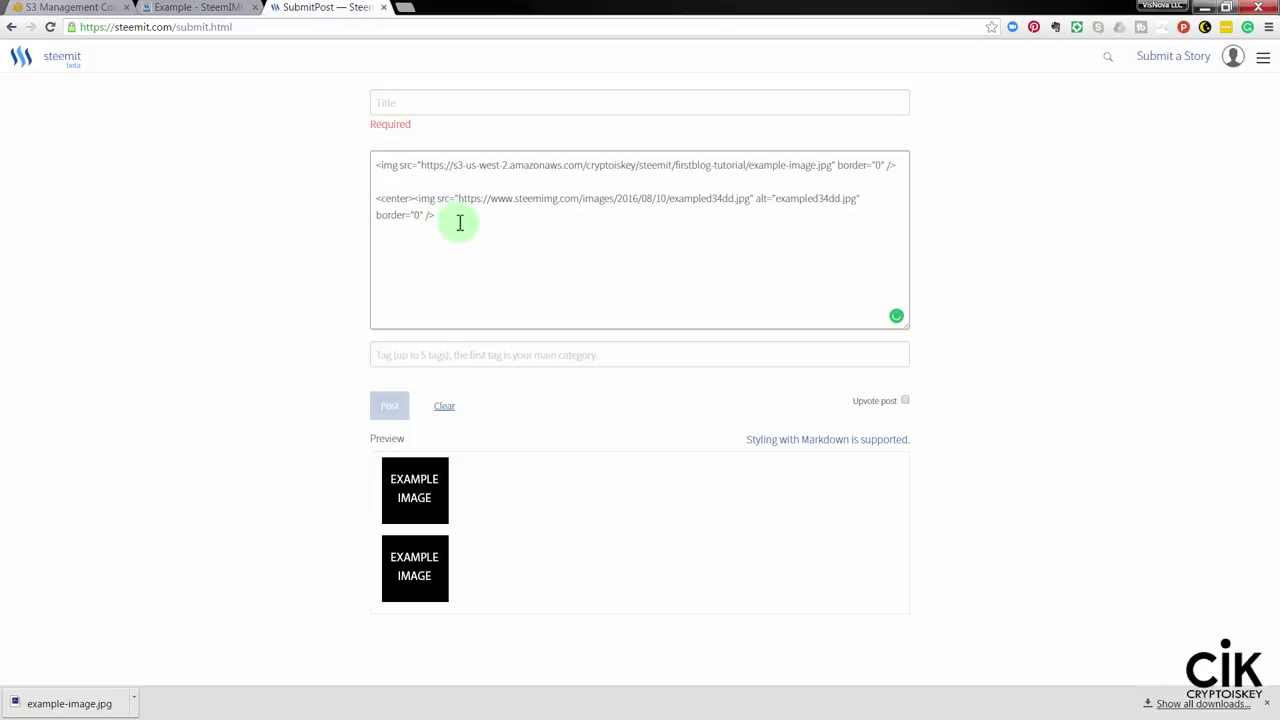
type("</center>")
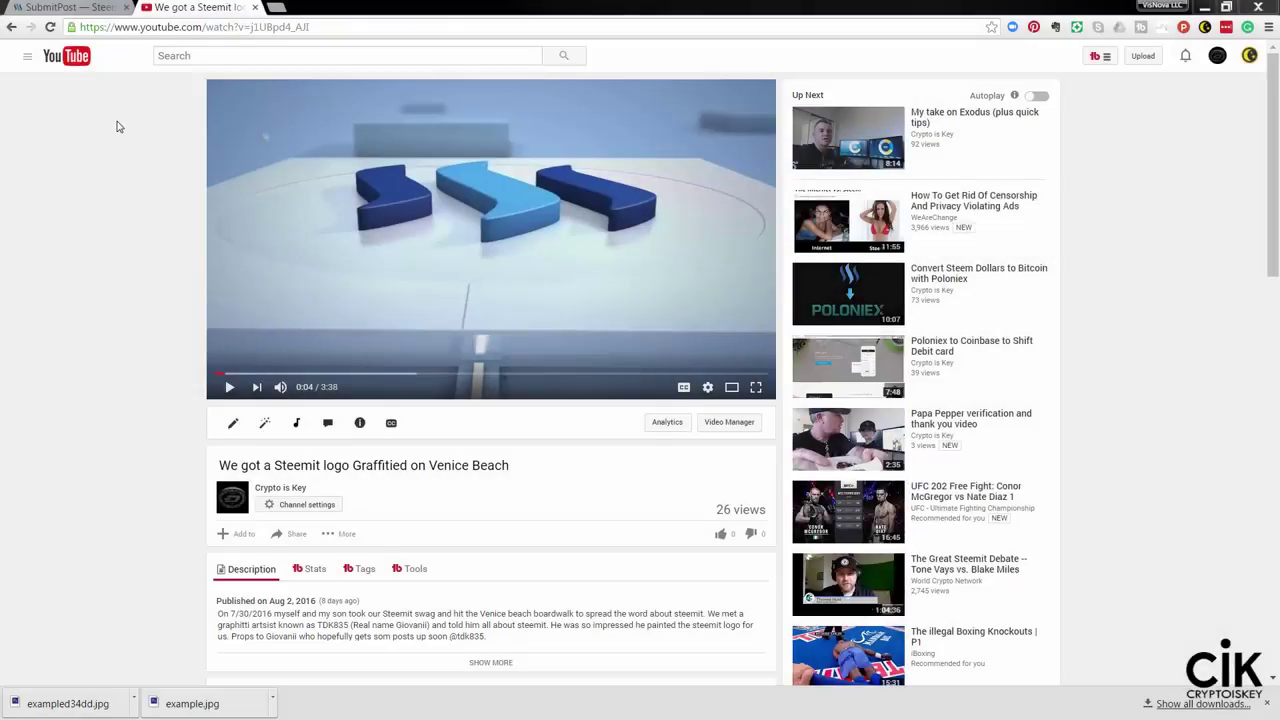
- Copy the share link of the YouTube video on the Venice Beach Steemit graffiti and paste it below the Images text in the Steemit story
left_click(297, 536)
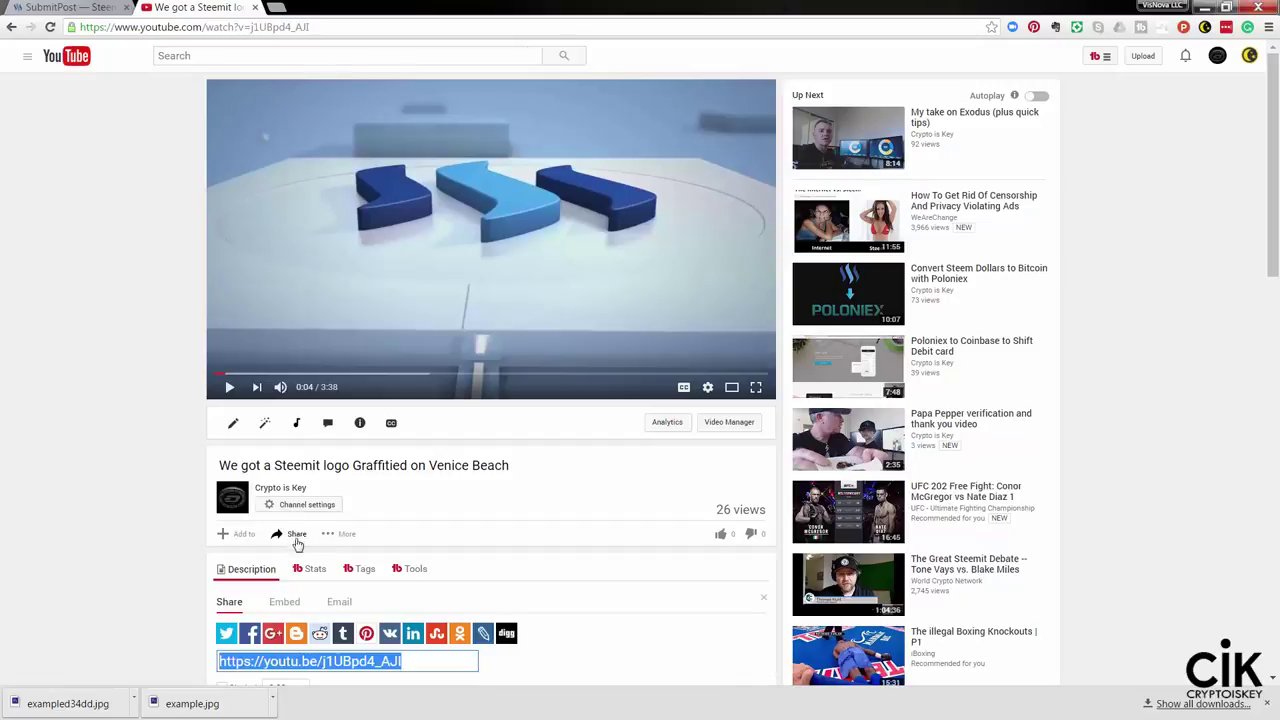
right_click(305, 661)
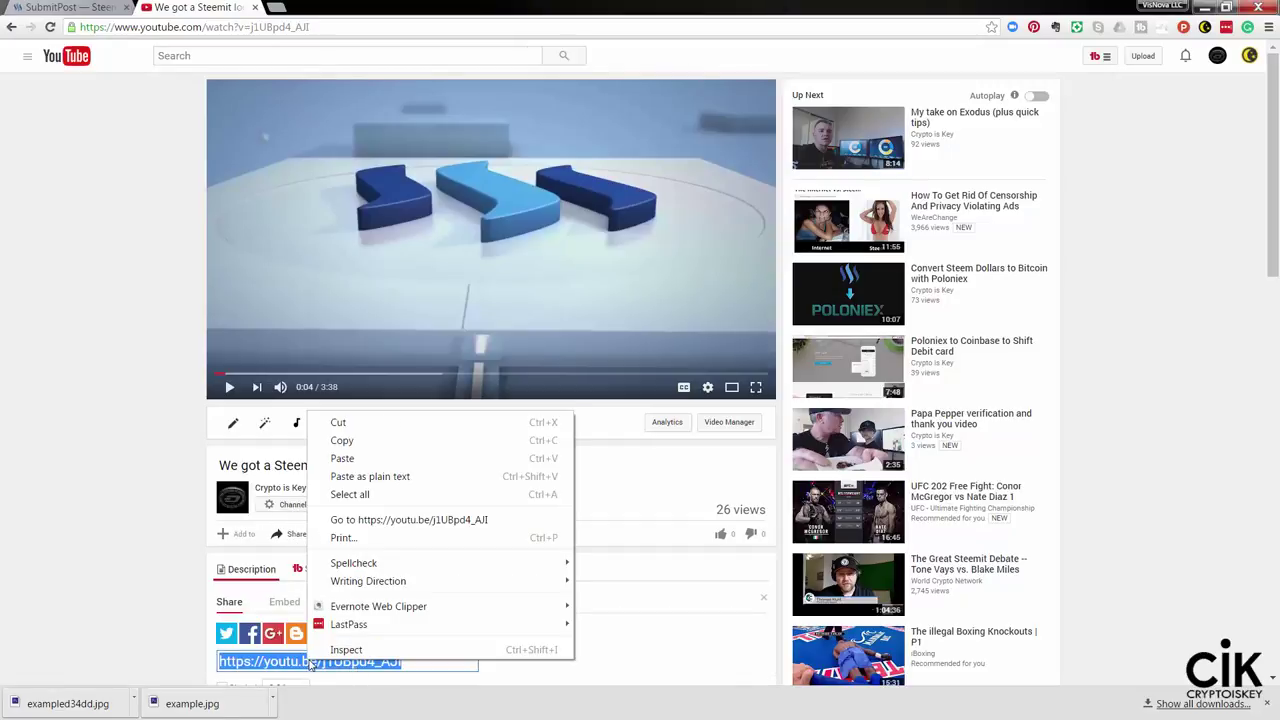
left_click(342, 440)
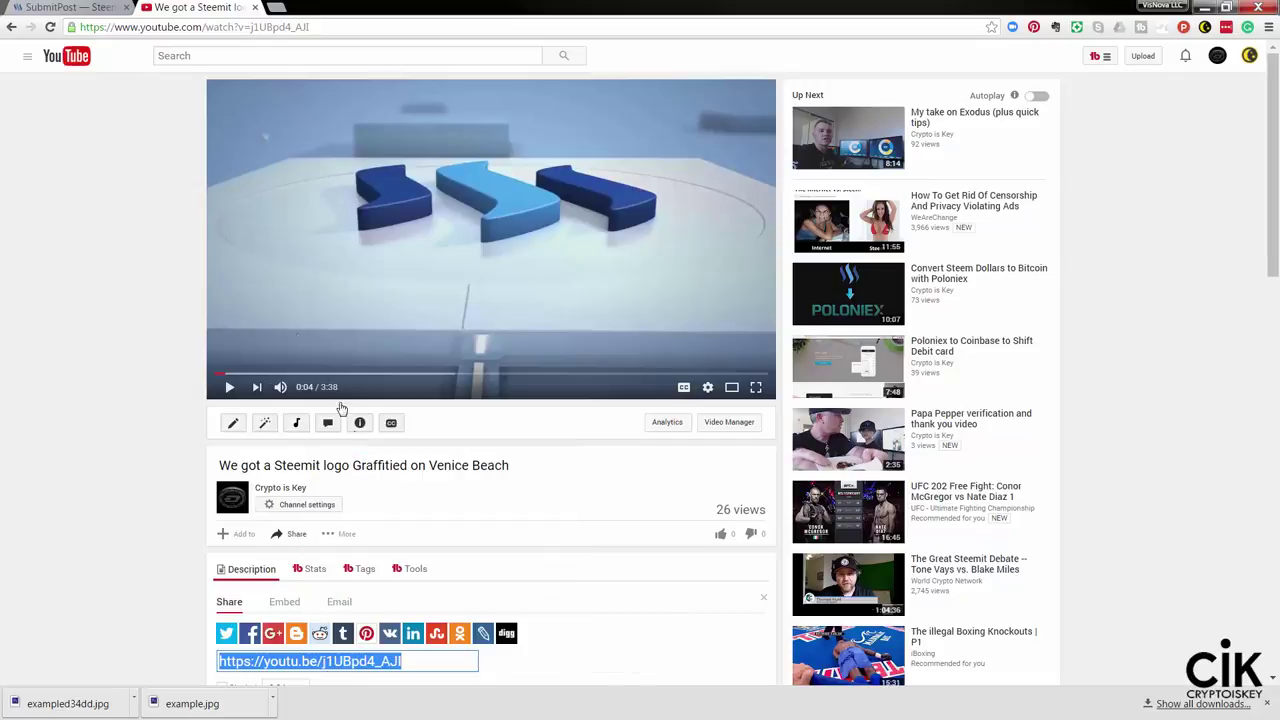
left_click(72, 8)
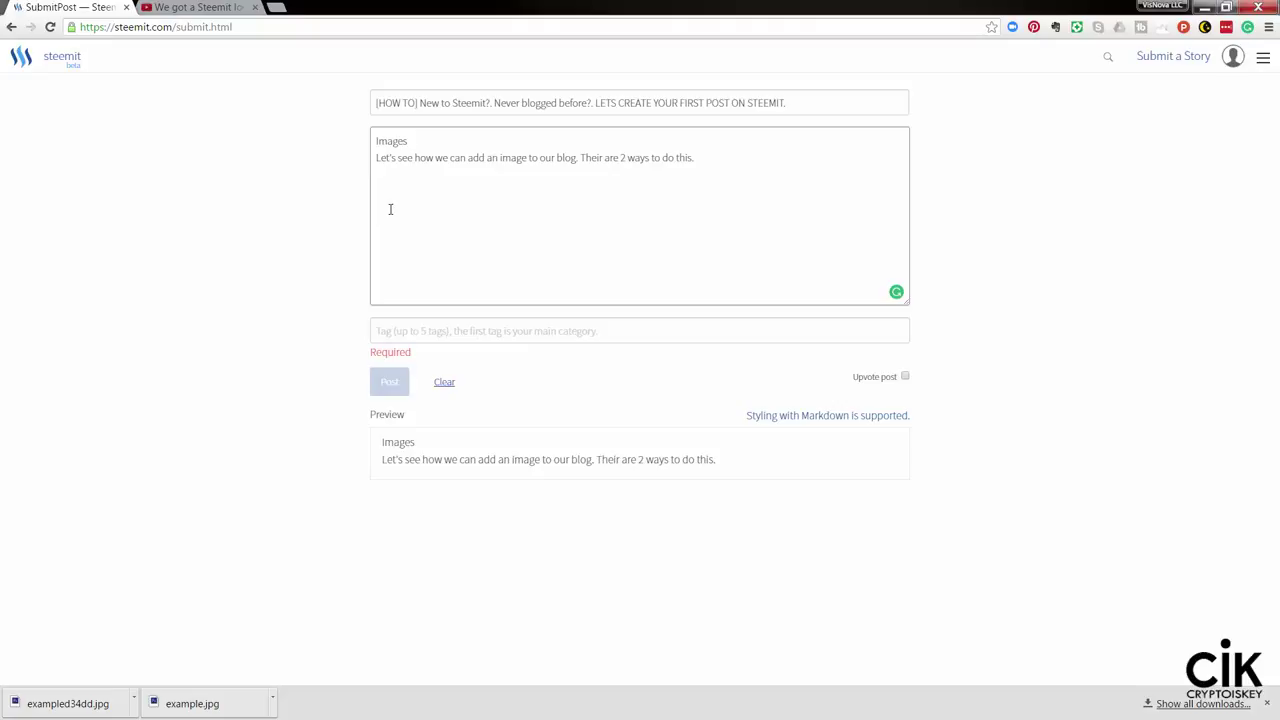
key("ctrl+v")
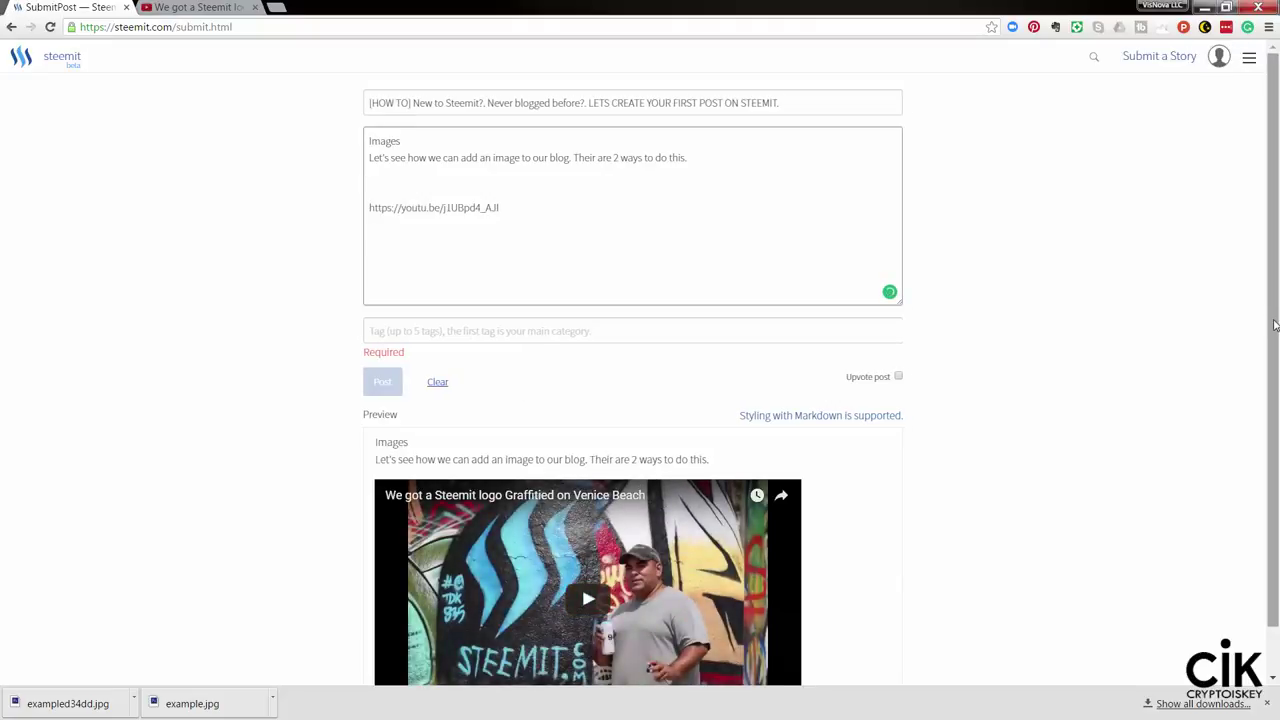
scroll(1274, 335, "down", 1)
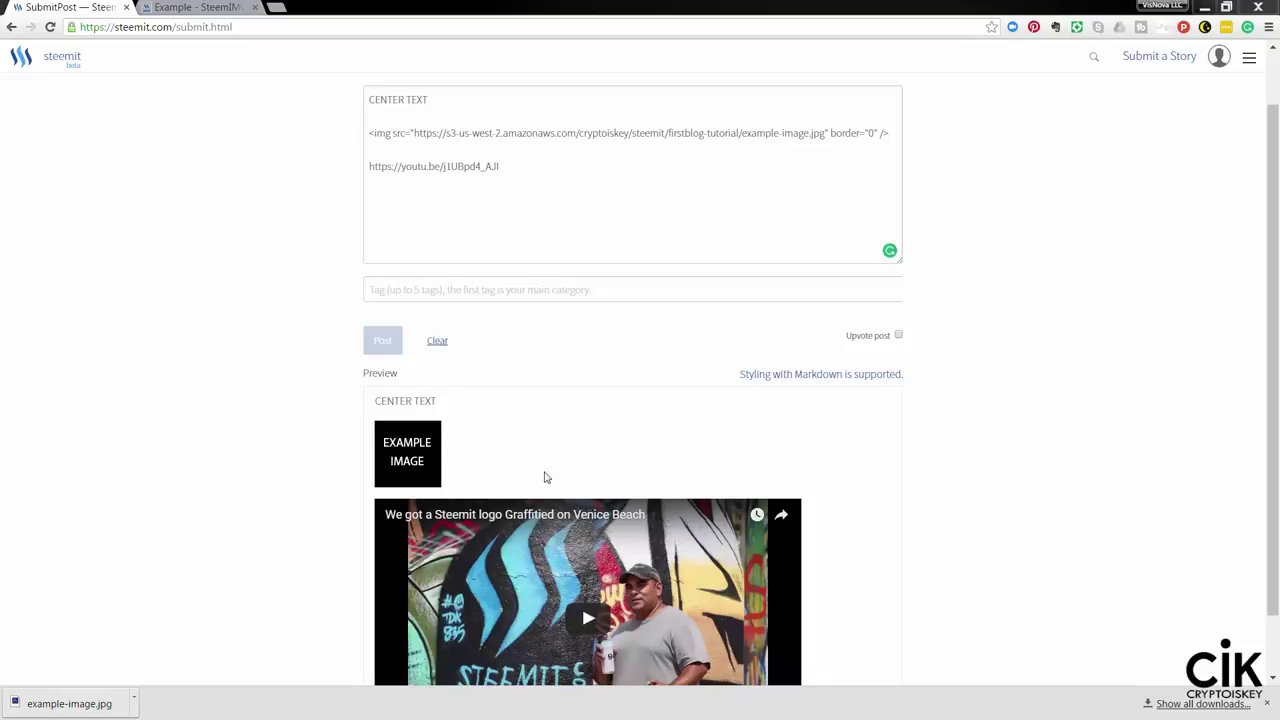
- Center the CENTER TEXT line in the story by enclosing it in <center> and </center> tags
left_click(368, 100)
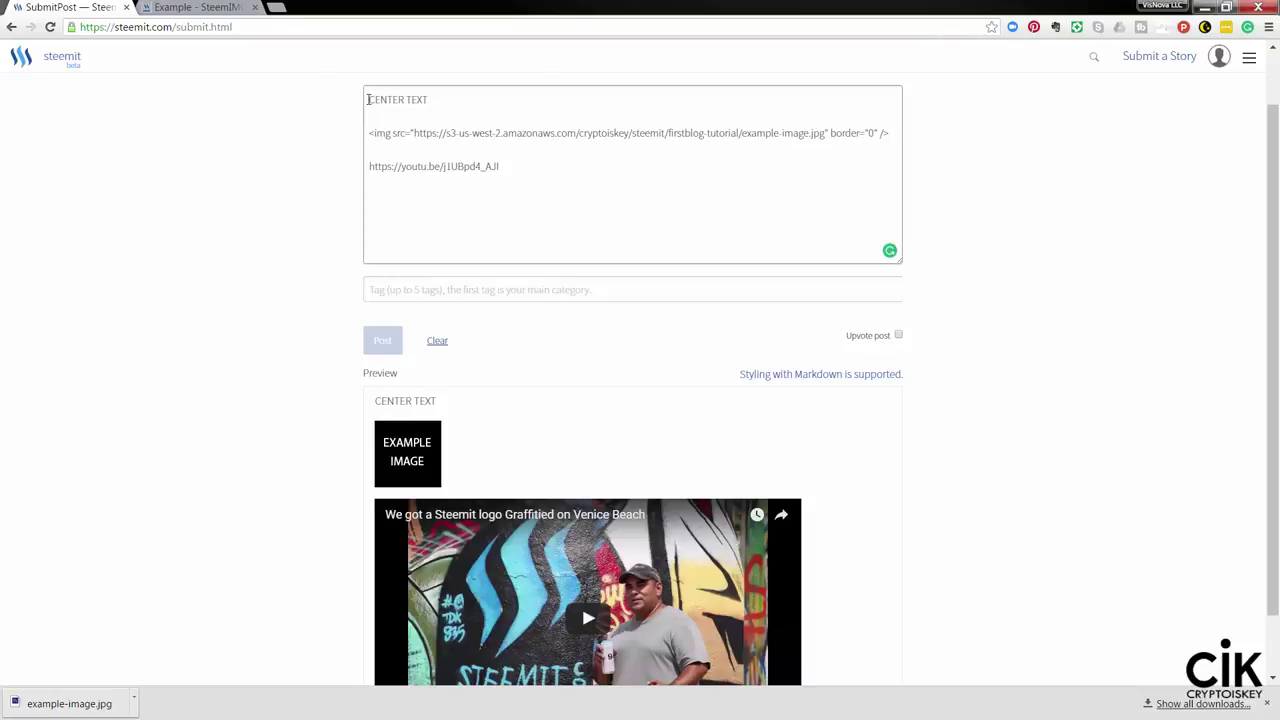
type("<center")
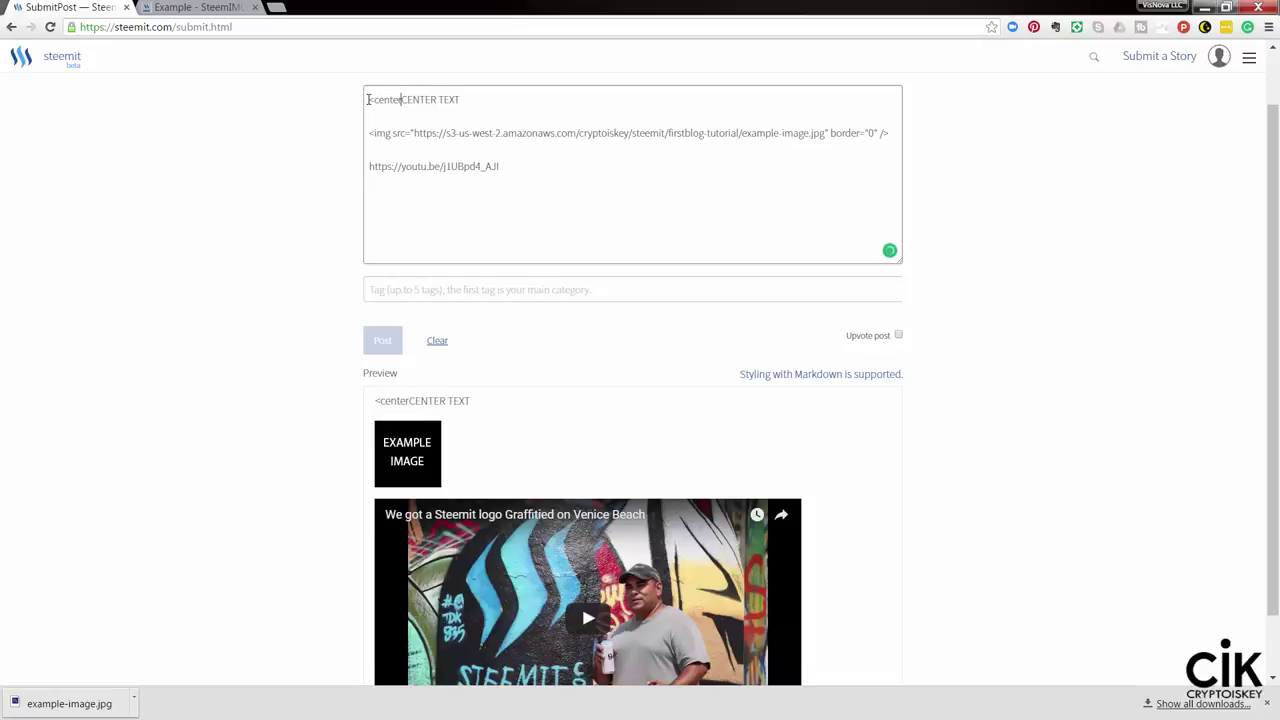
type(">")
left_click(485, 100)
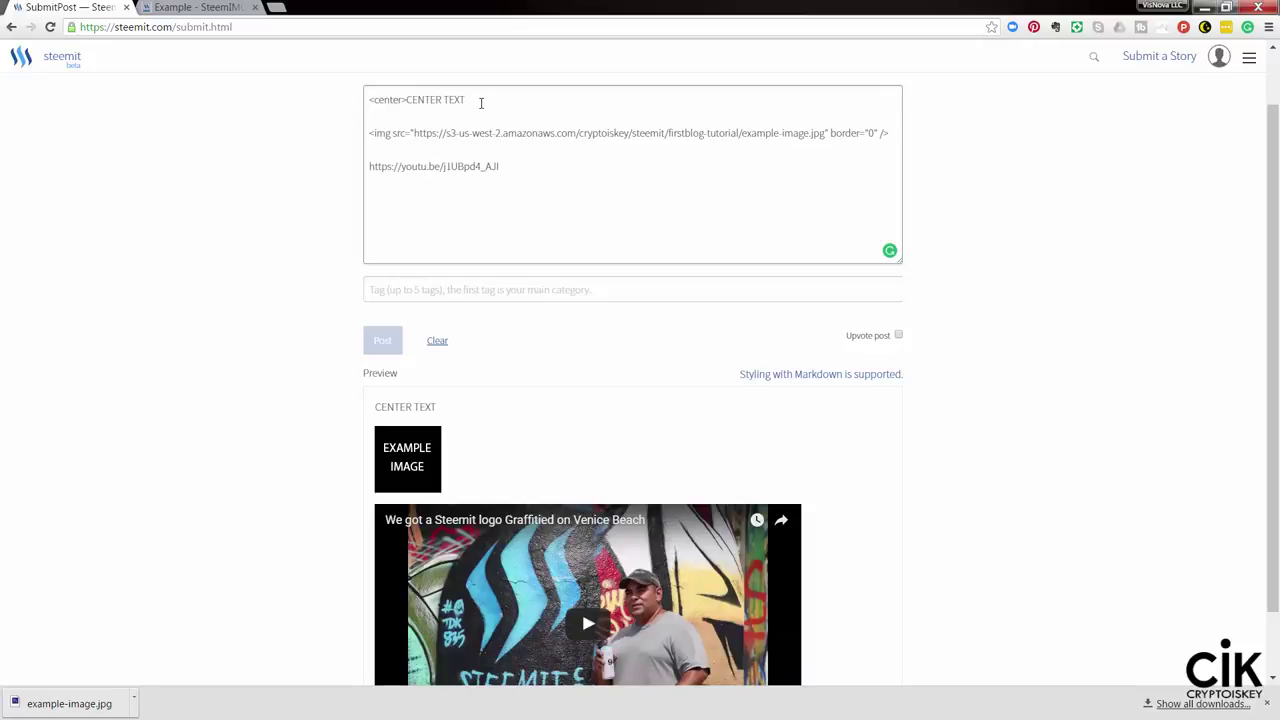
type("</center")
type(">")
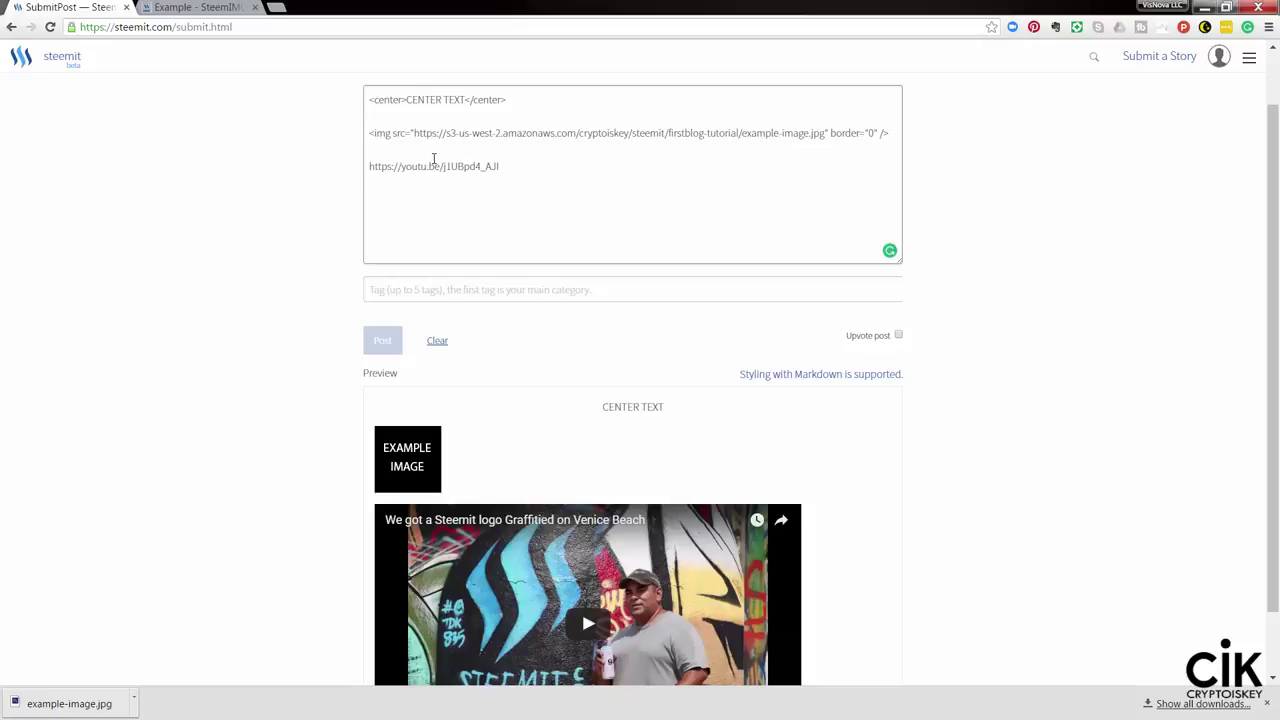
- Center the example-image.jpg image by enclosing its img tag in <center> and </center> tags
type("<")
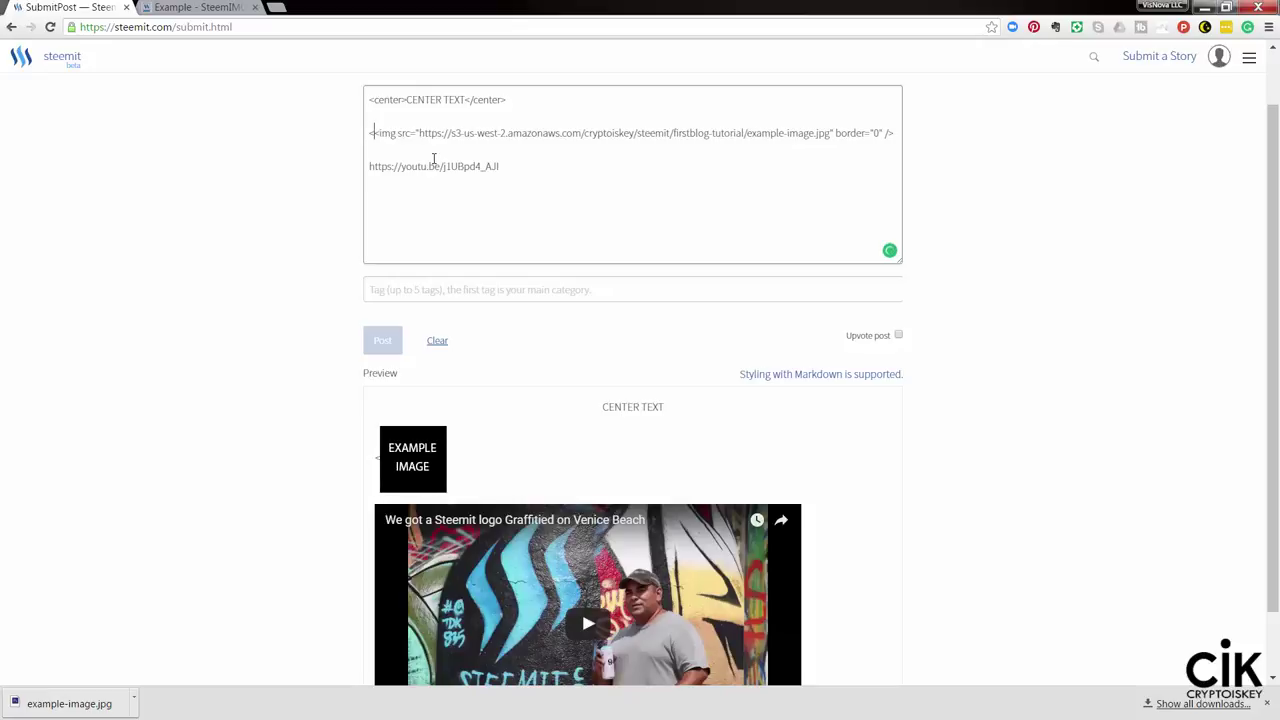
type("center")
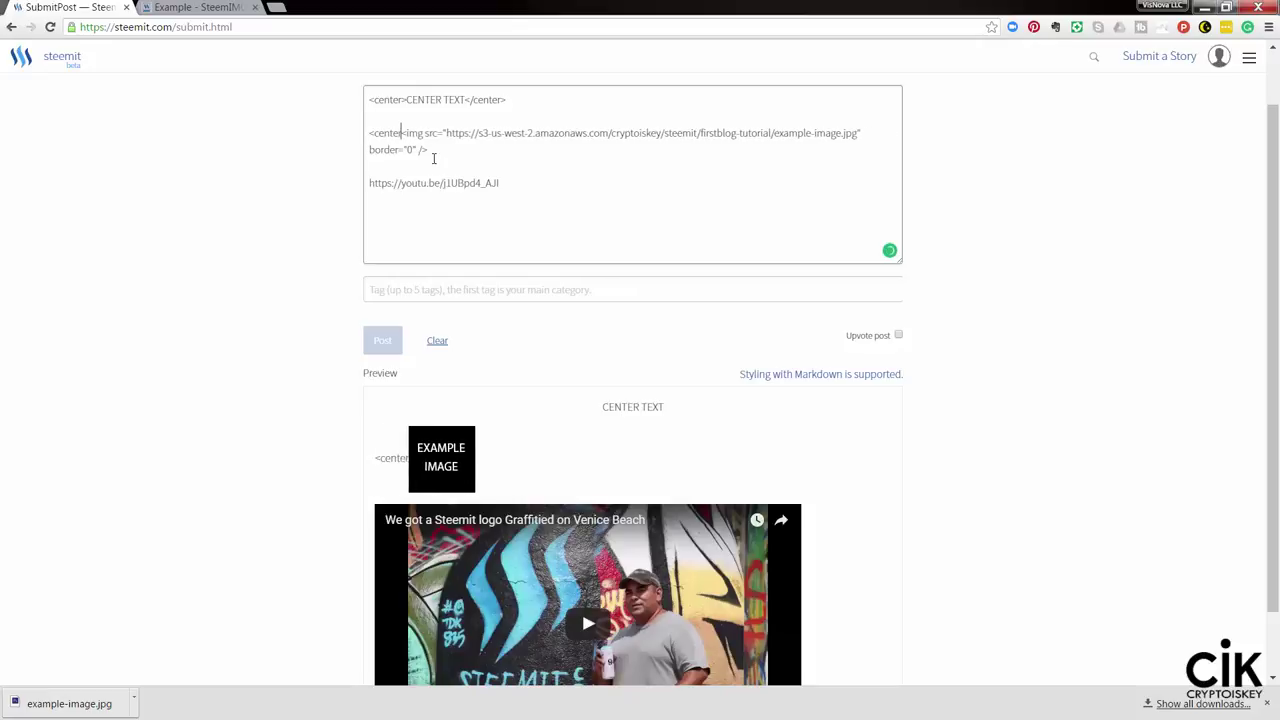
type(">")
left_click(438, 151)
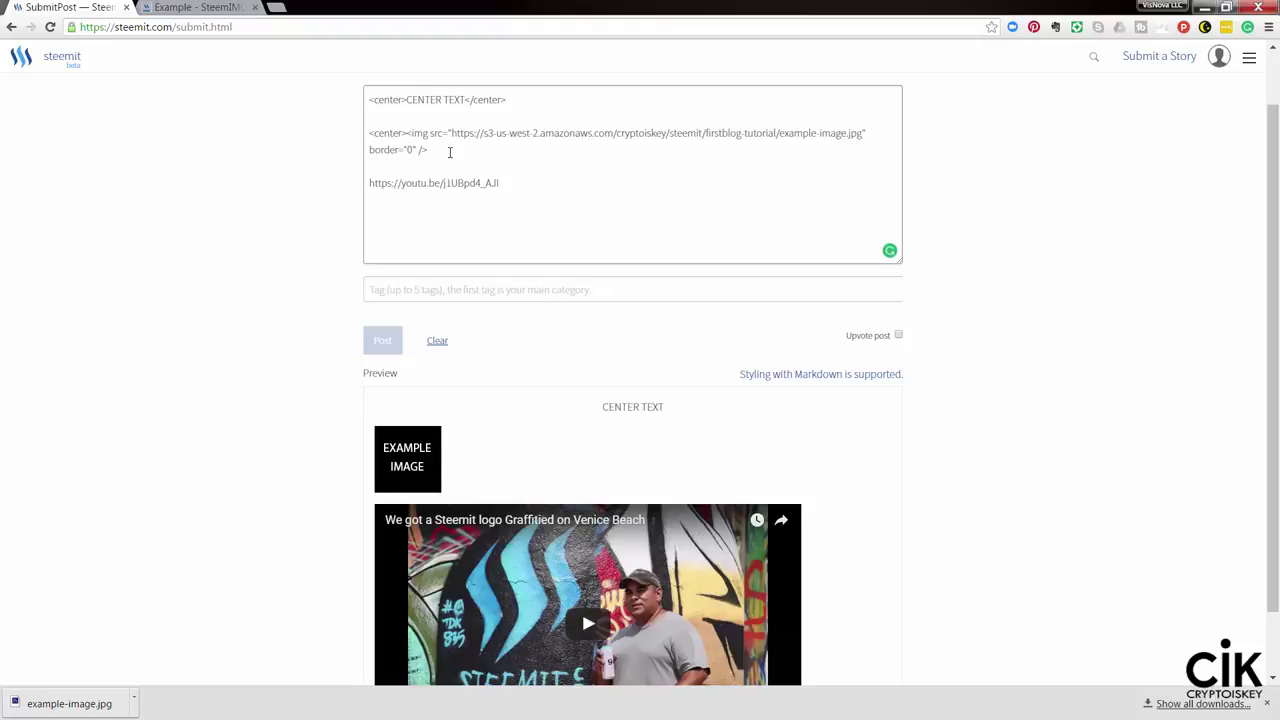
type("</center>")
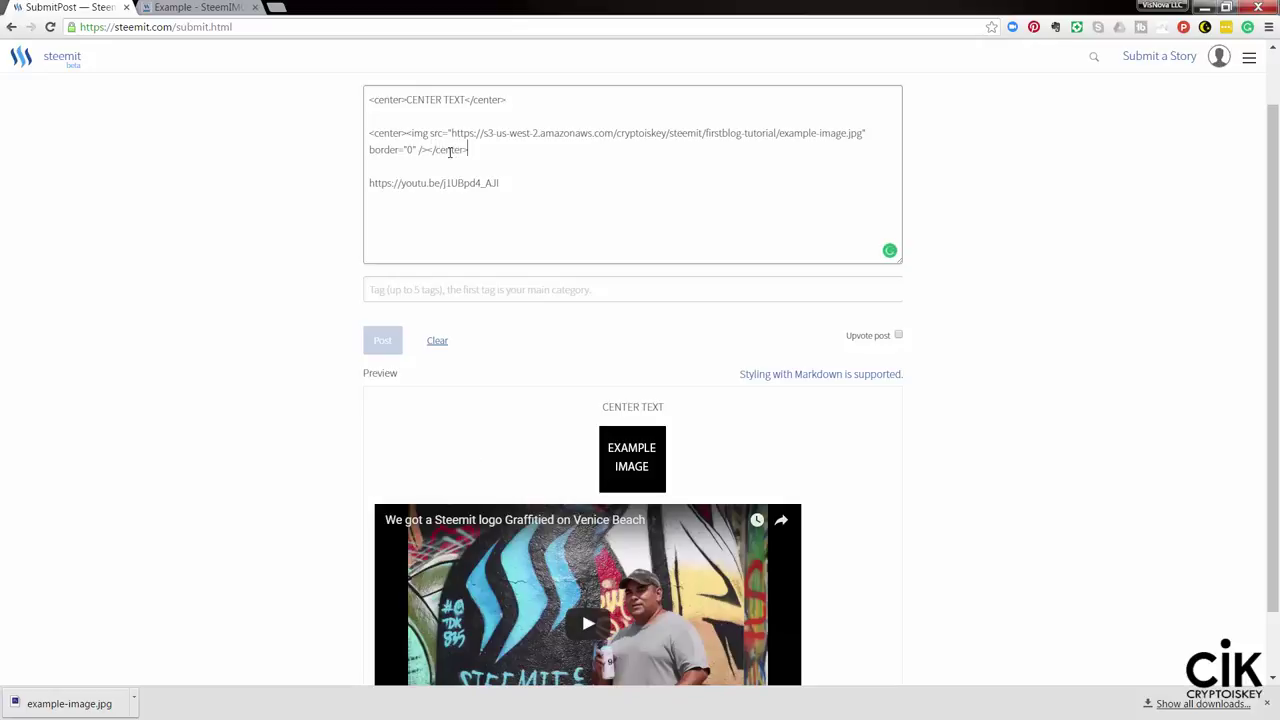
- Enclose the YouTube link in the story in <center> and </center> tags
left_click(370, 183)
type("<cente")
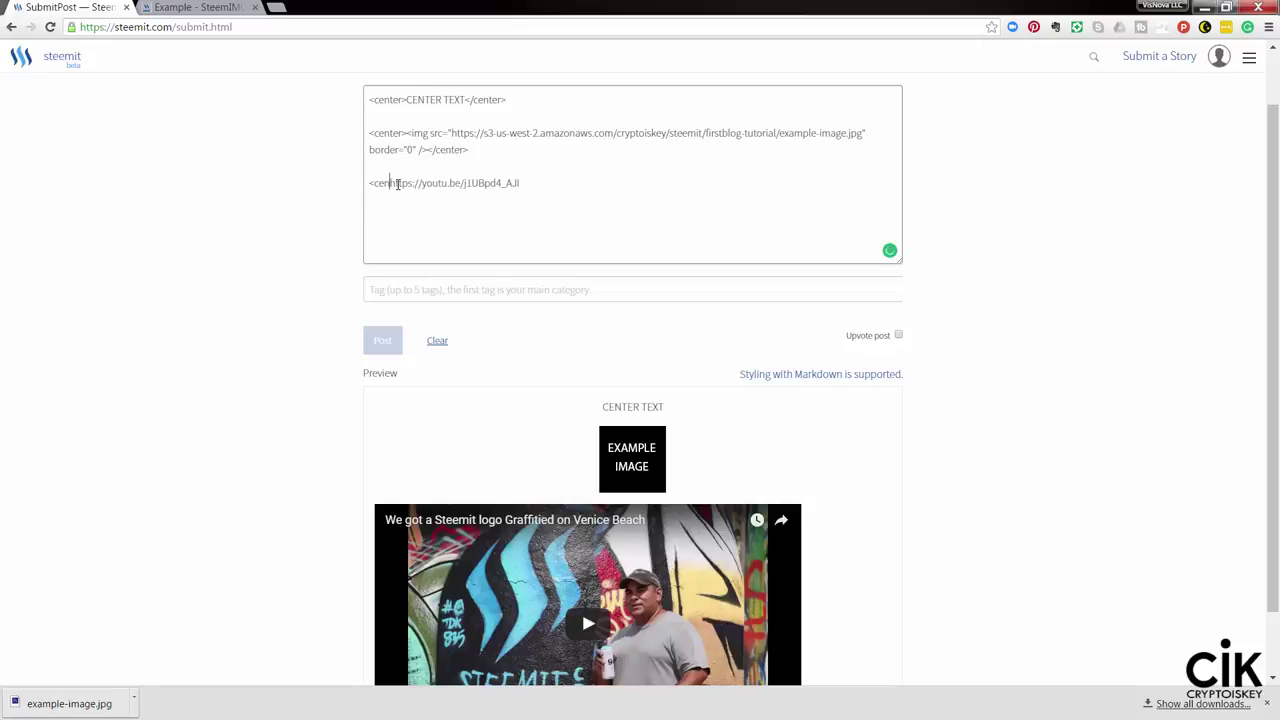
type("r>")
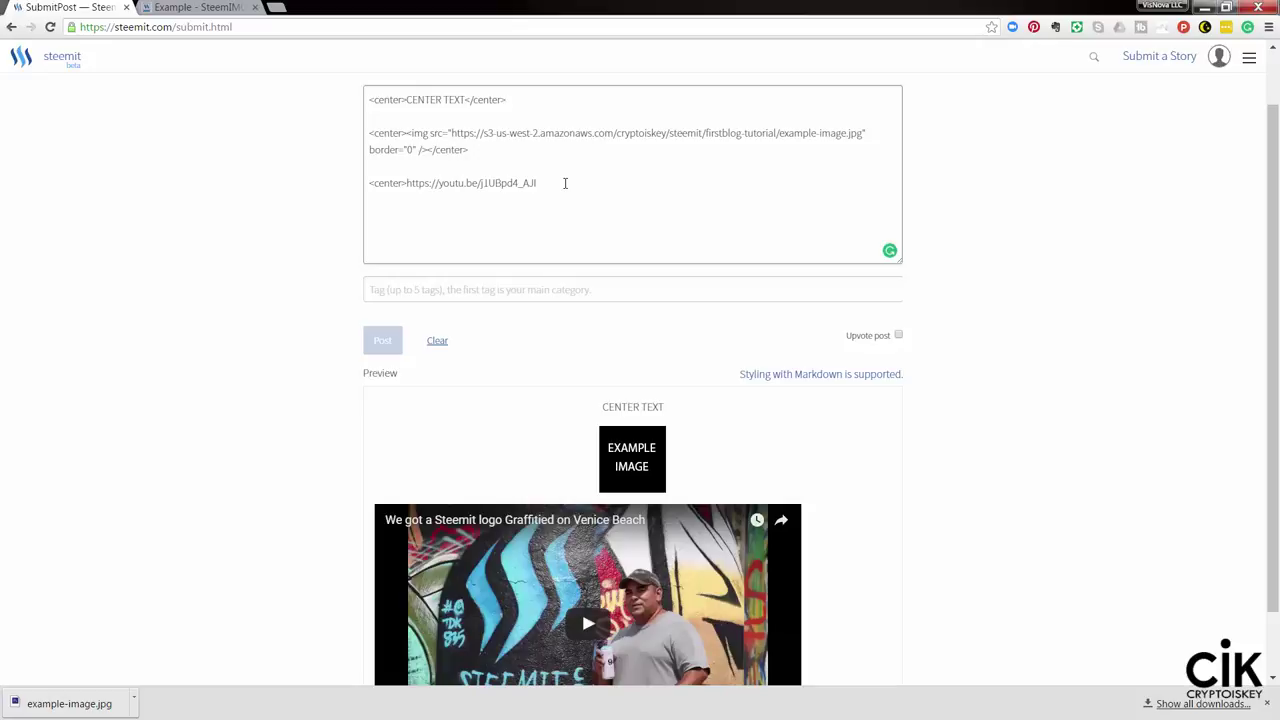
type("</center>")
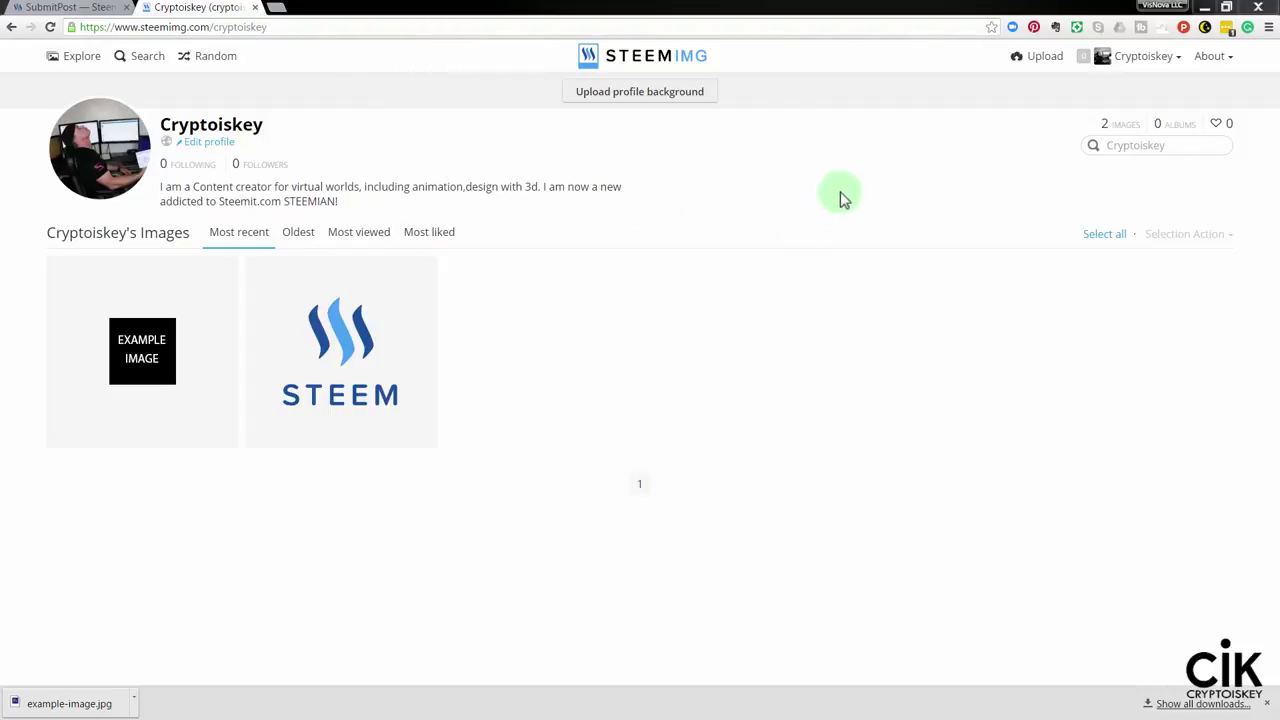
- Upload the Steemit graffiti thumbnail image to SteemImg under the art category
left_click(1047, 62)
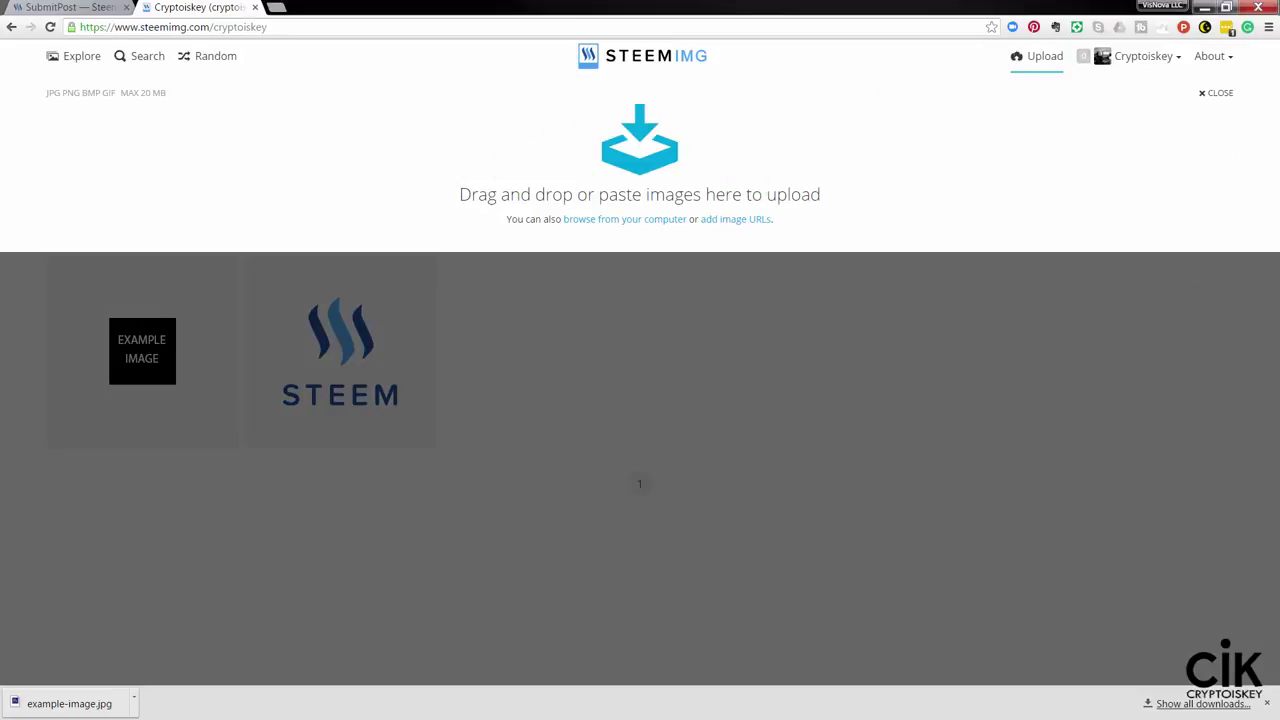
left_click_drag(1178, 284, 640, 145)
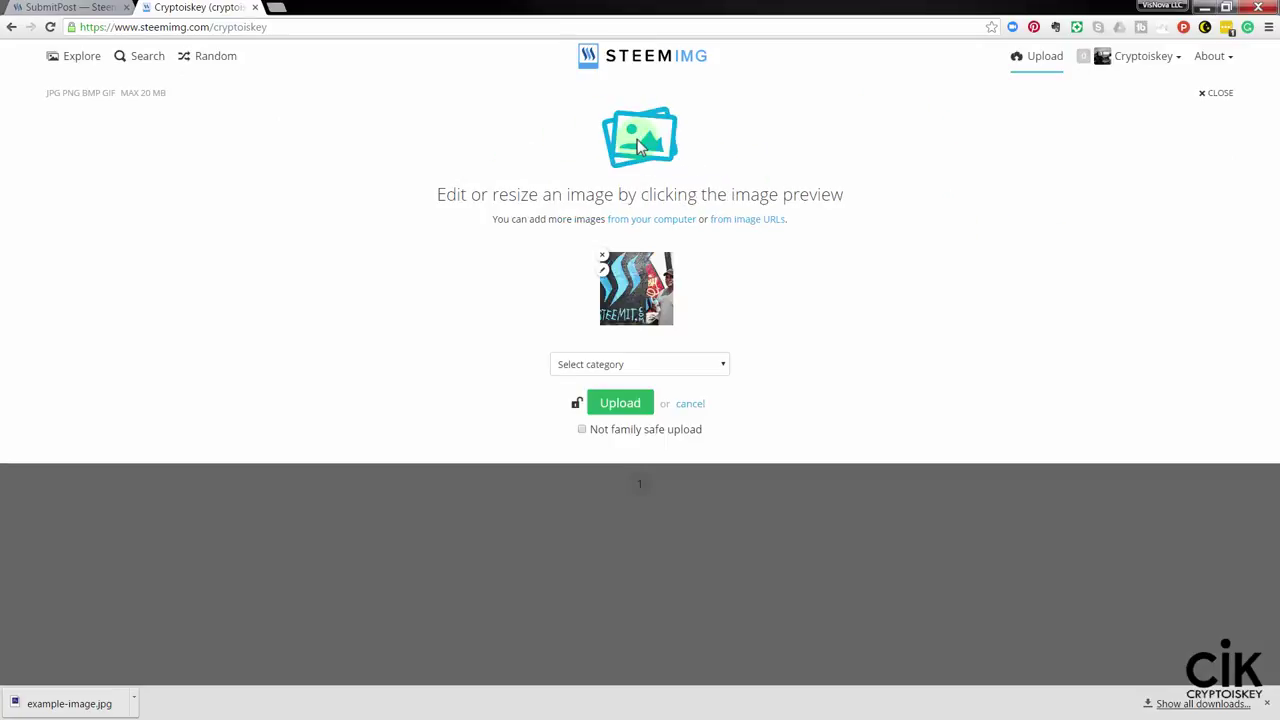
left_click(617, 365)
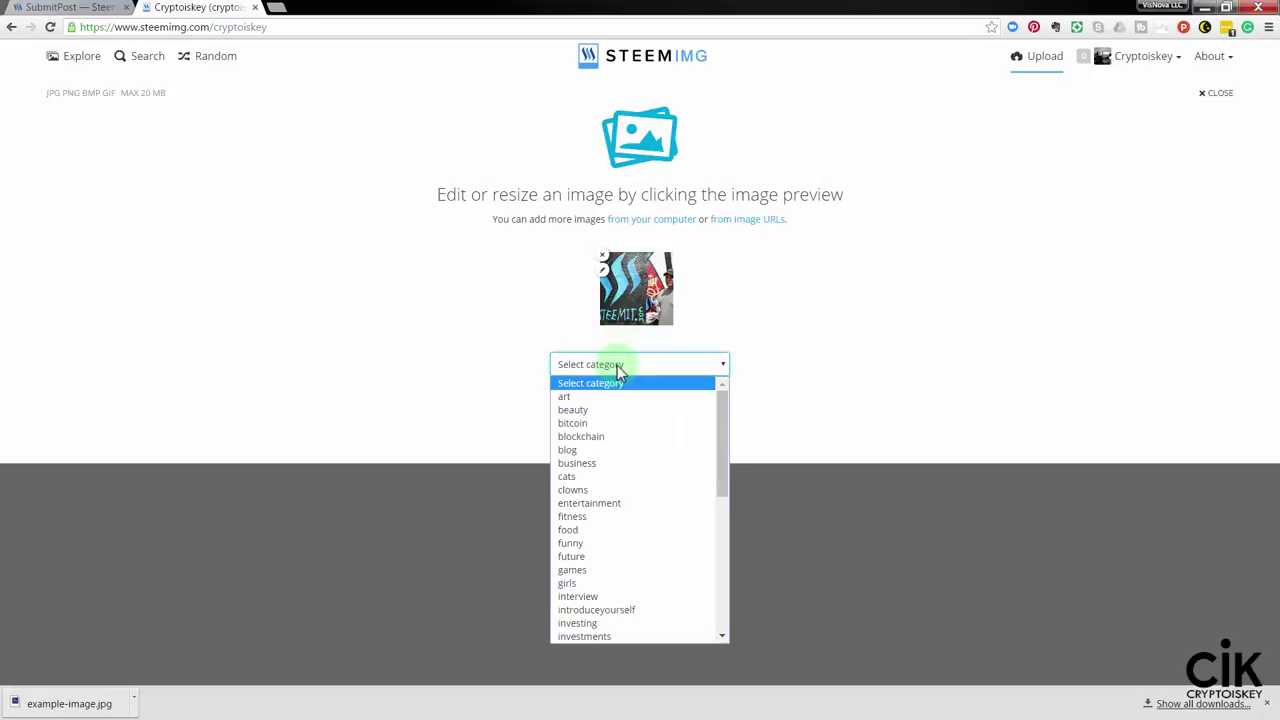
left_click(708, 402)
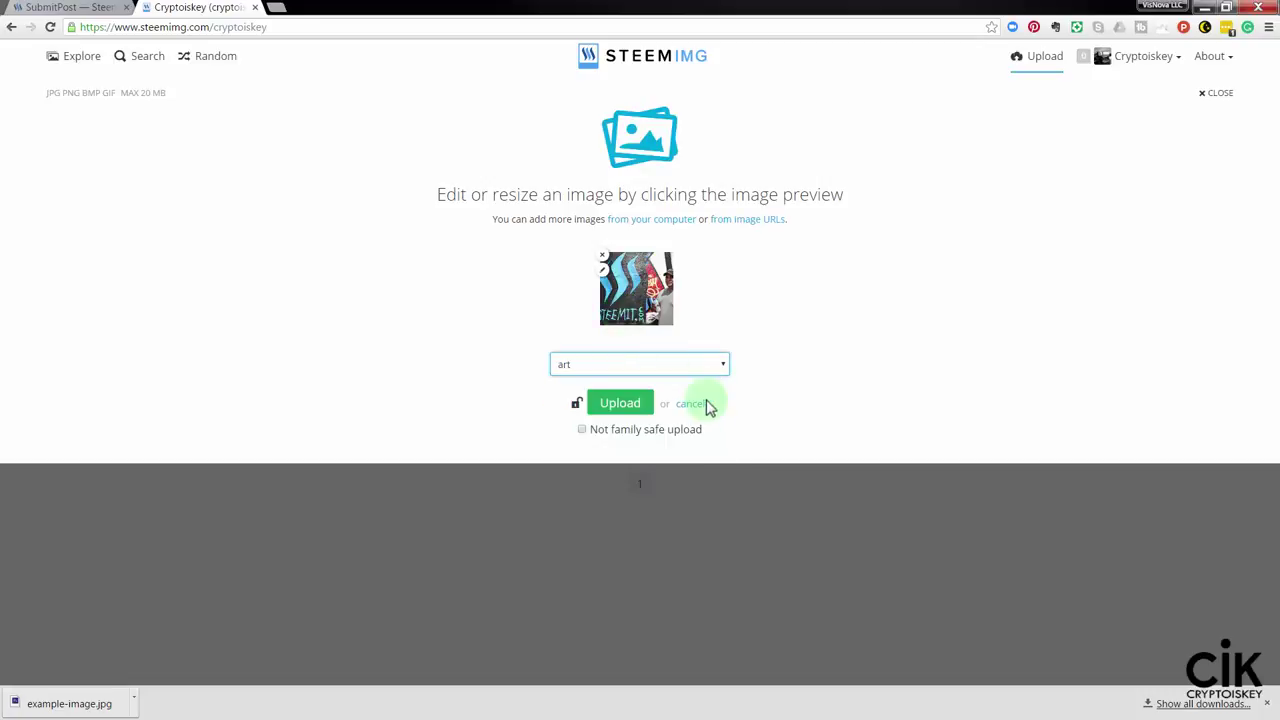
left_click(621, 401)
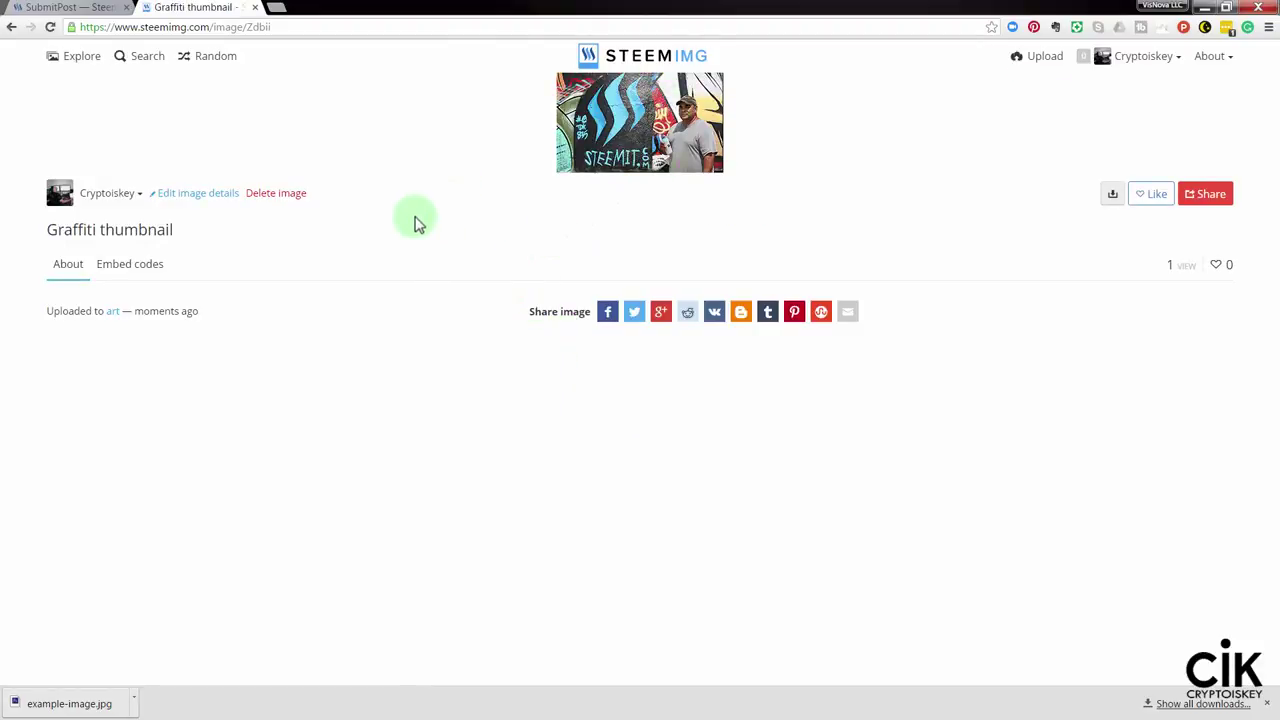
- Copy the graffiti thumbnail's full-image HTML embed code and paste it into the empty Steemit story
left_click(129, 268)
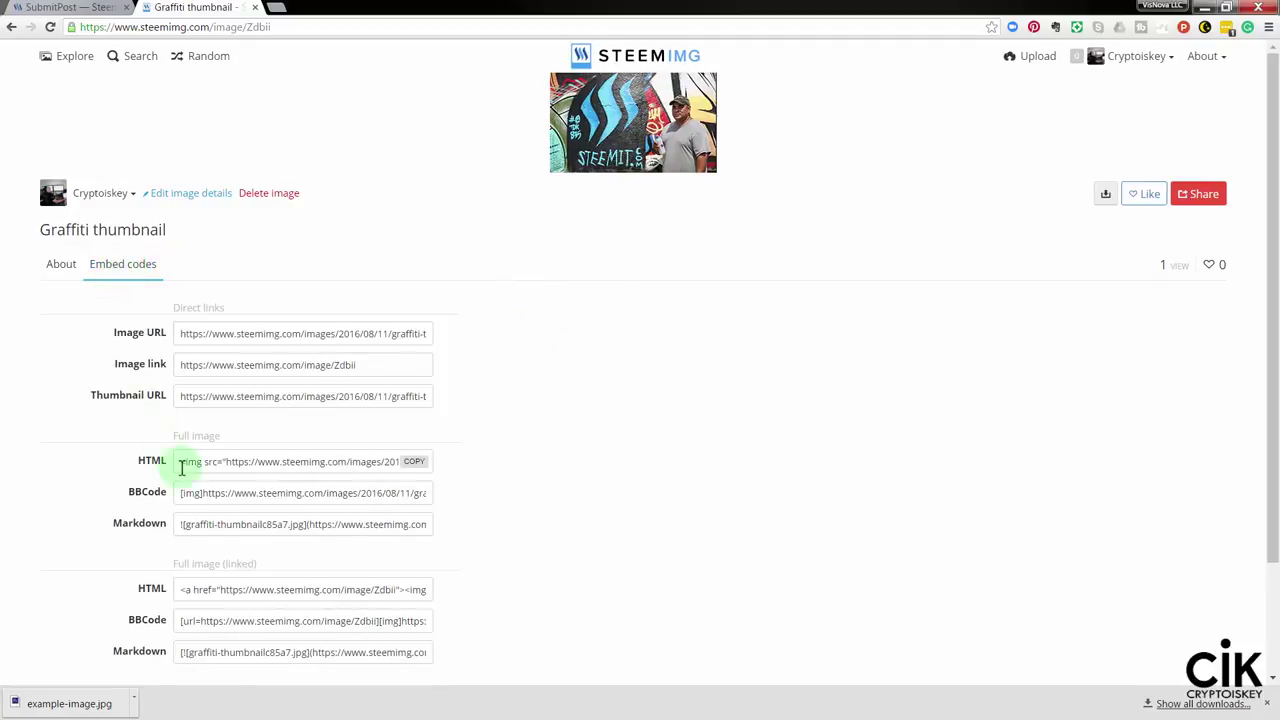
left_click(418, 468)
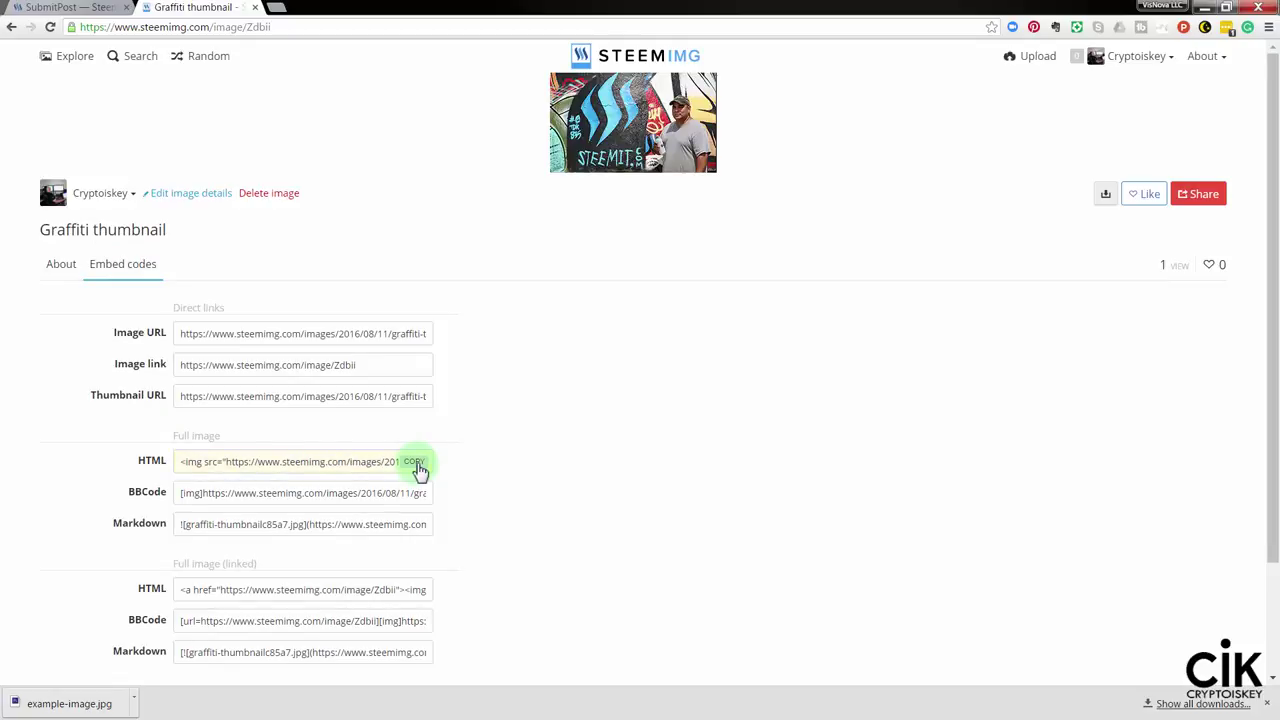
left_click(85, 8)
left_click(395, 156)
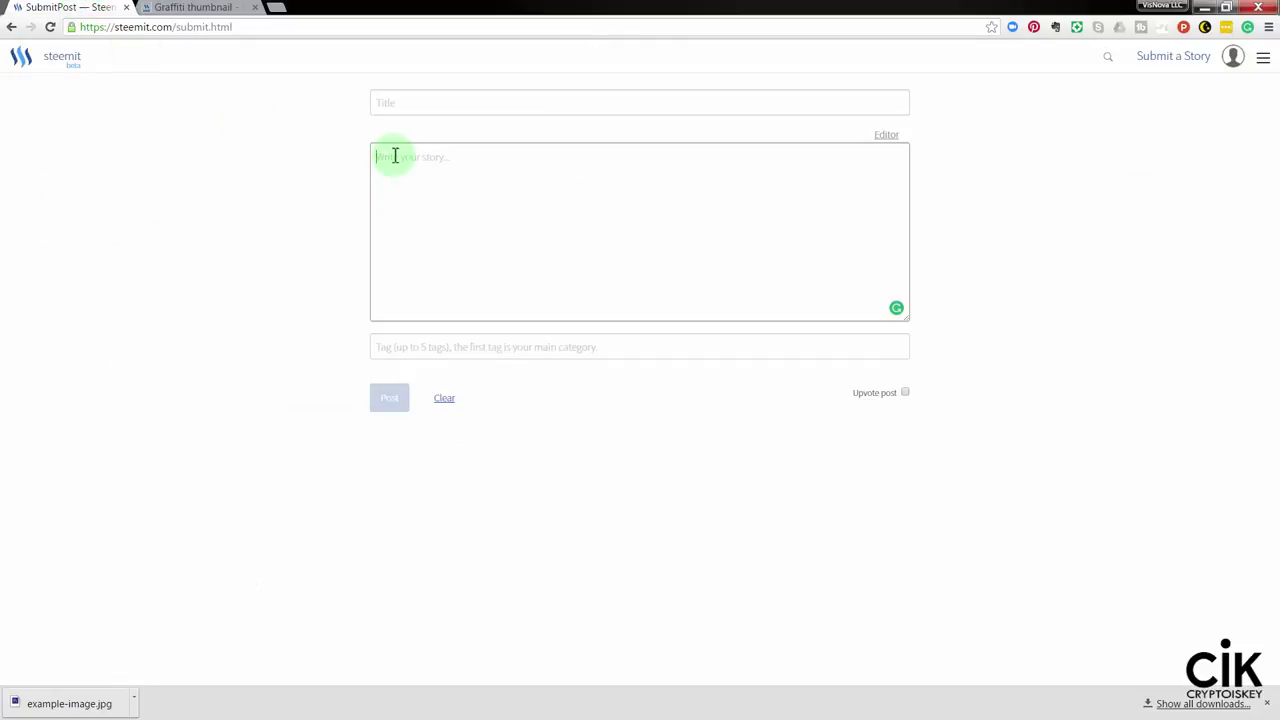
key("ctrl+v")
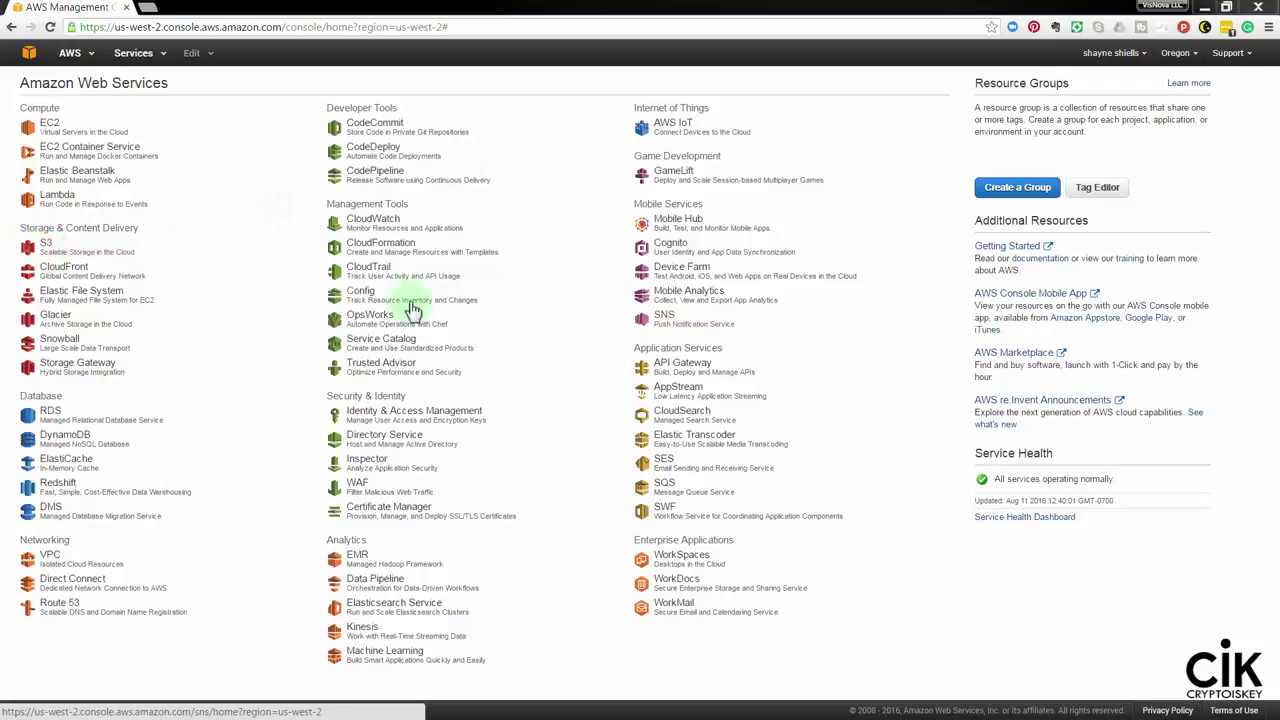
- Open S3 in the AWS console and create a bucket named steemit-images-5 in the Oregon region
left_click(45, 250)
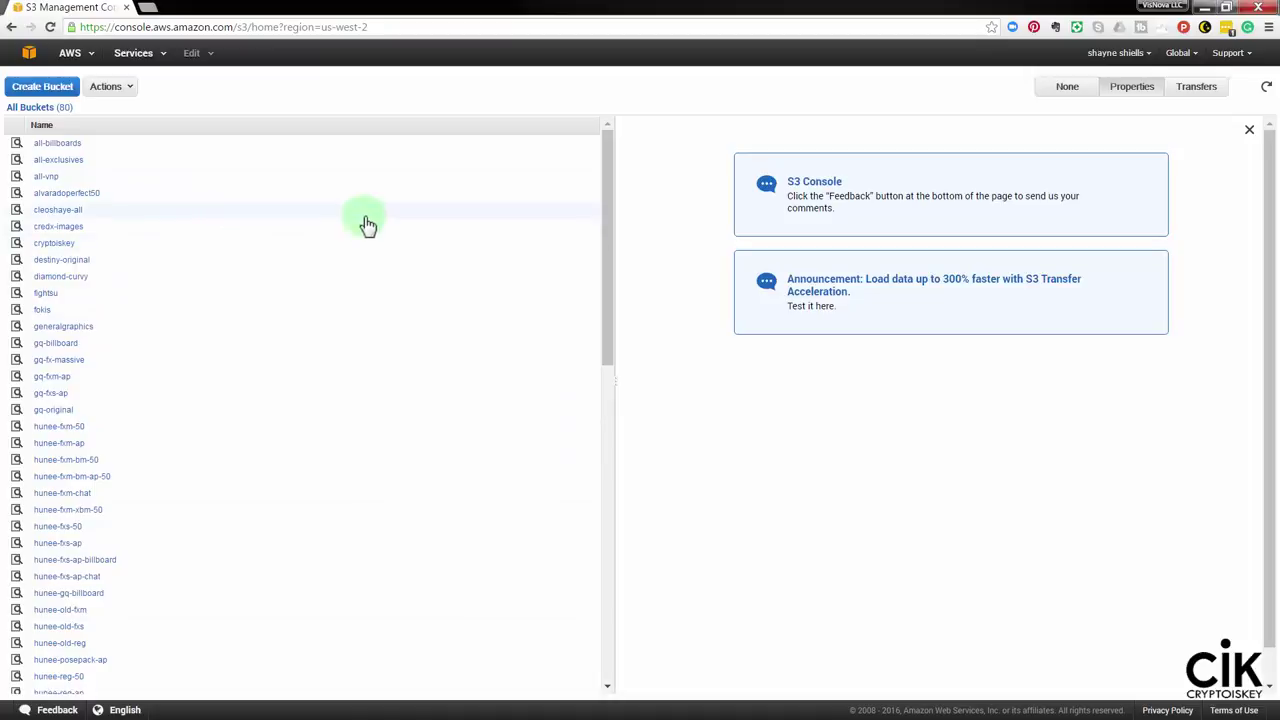
left_click(54, 90)
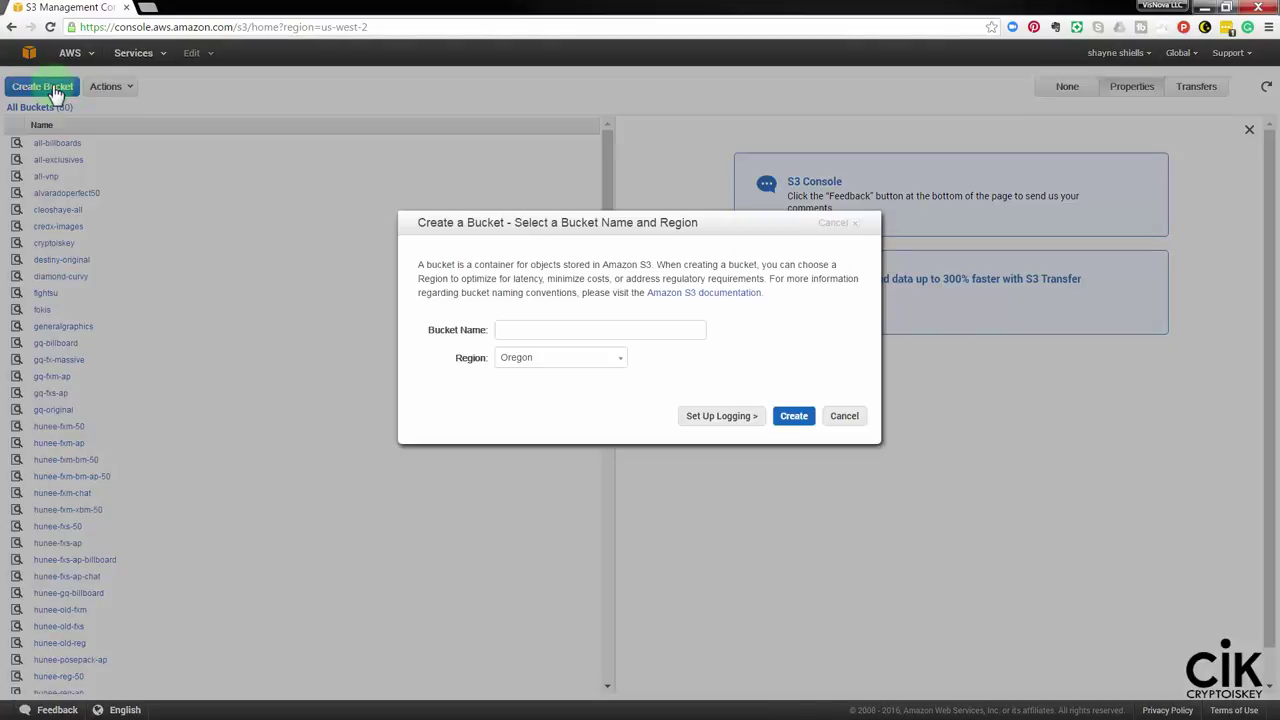
left_click(535, 332)
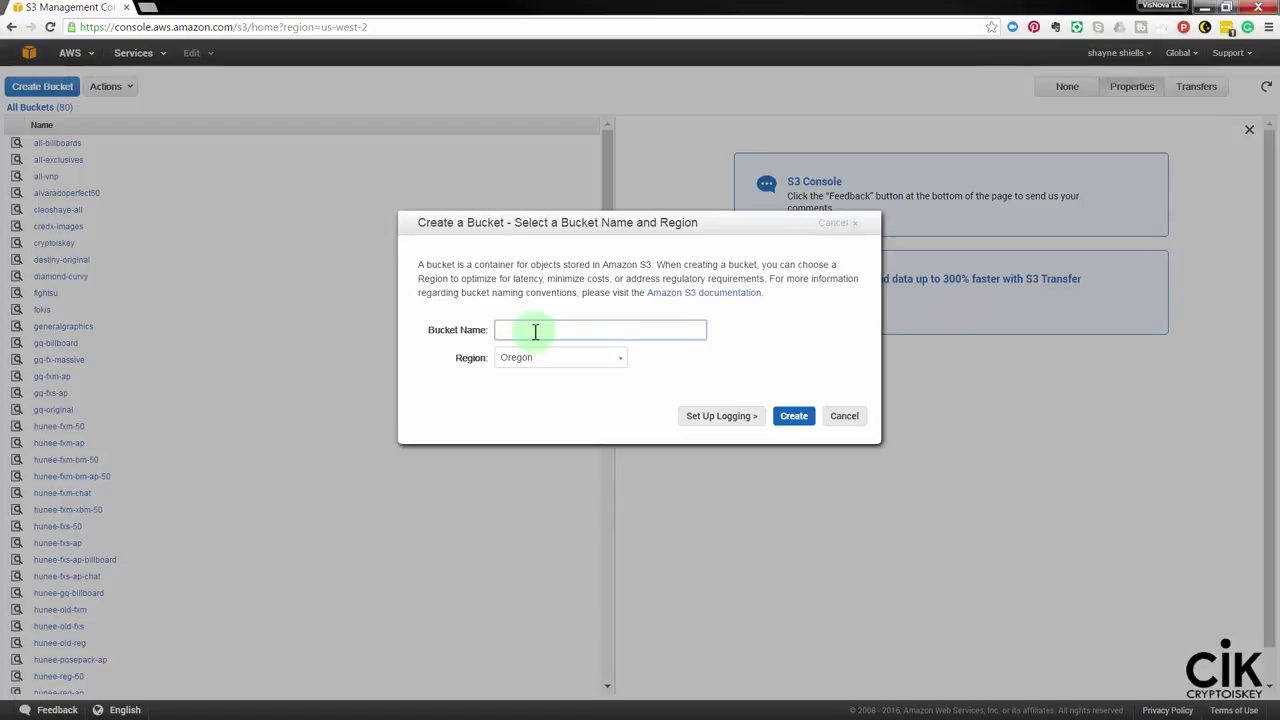
type("STEEMIT-IMAGE")
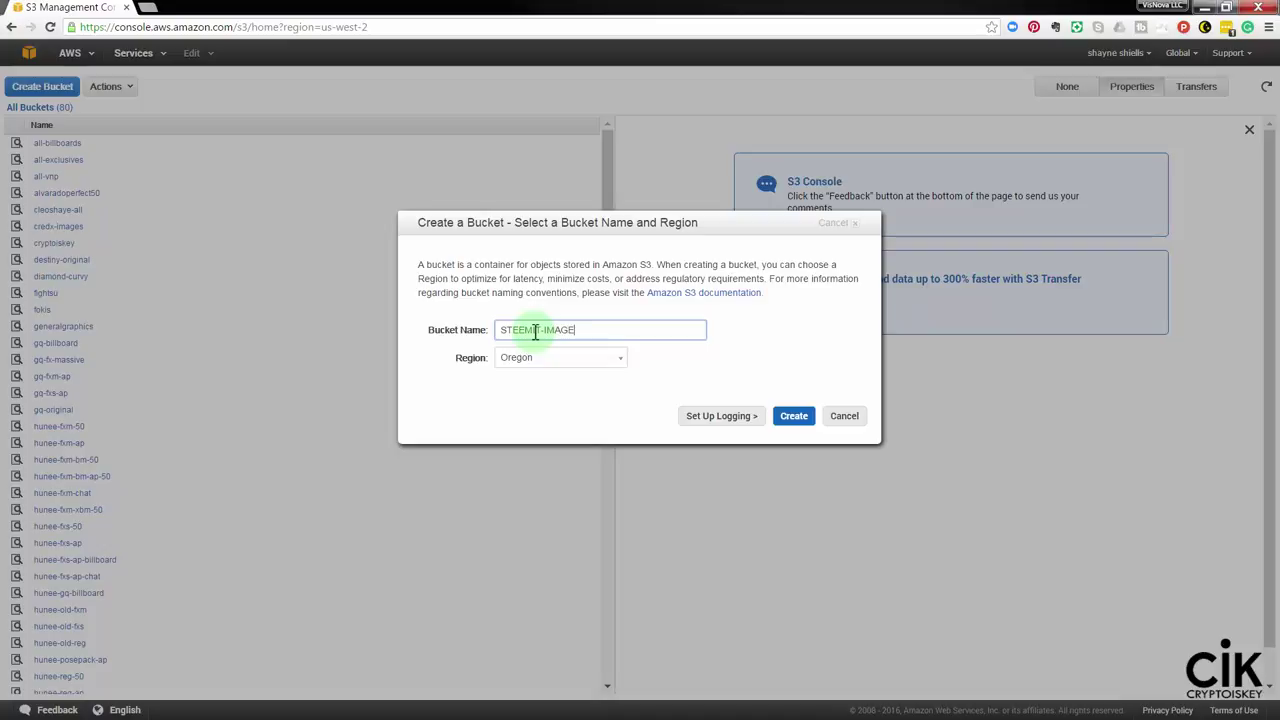
type("S-5")
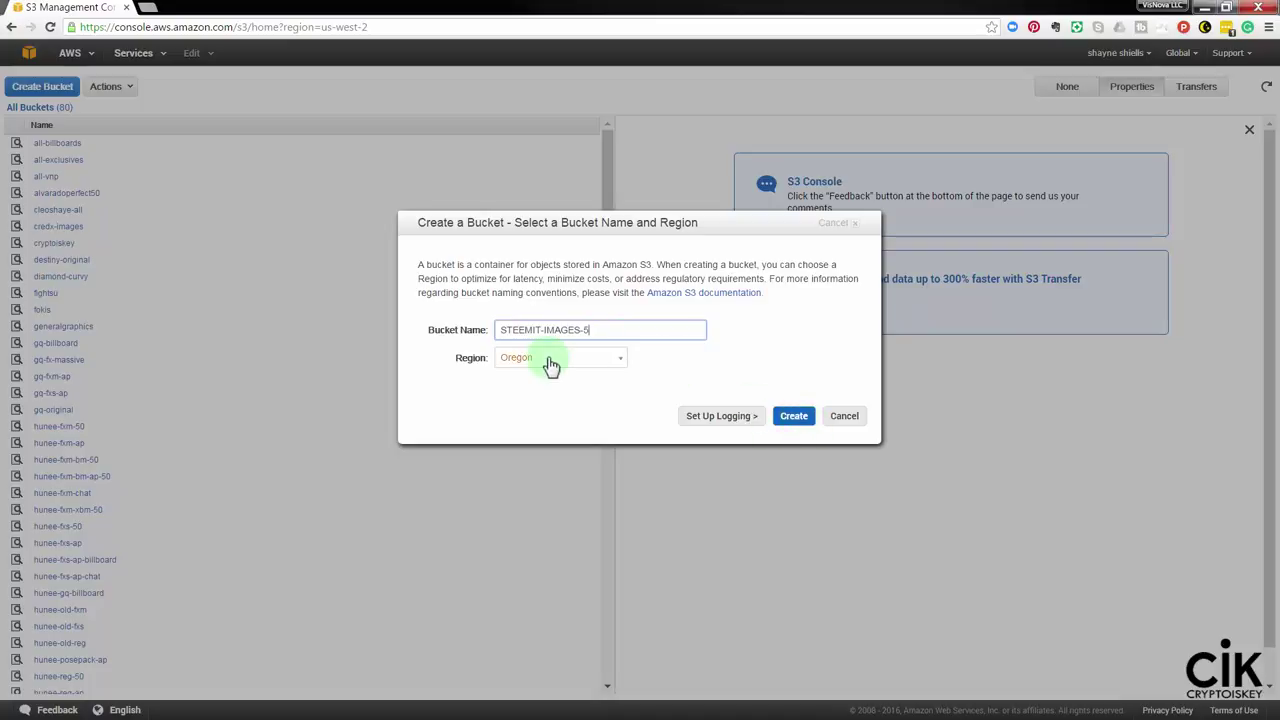
left_click_drag(600, 329, 437, 320)
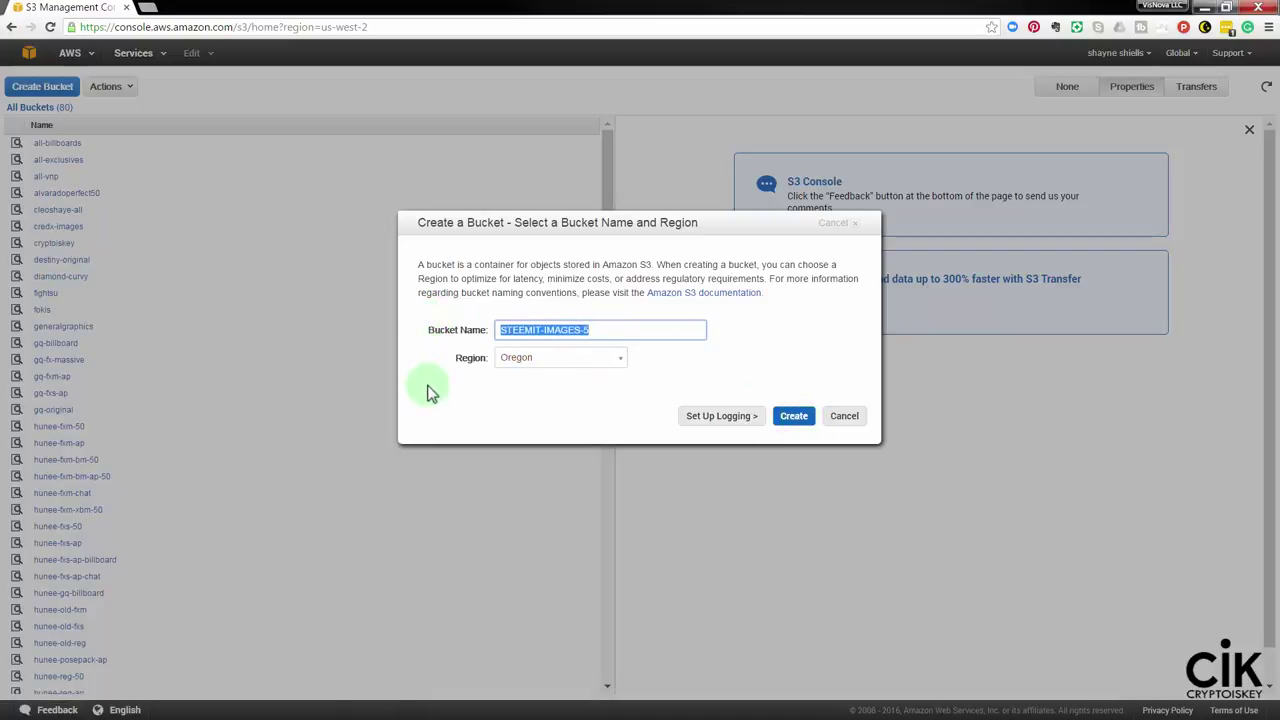
type("steemit")
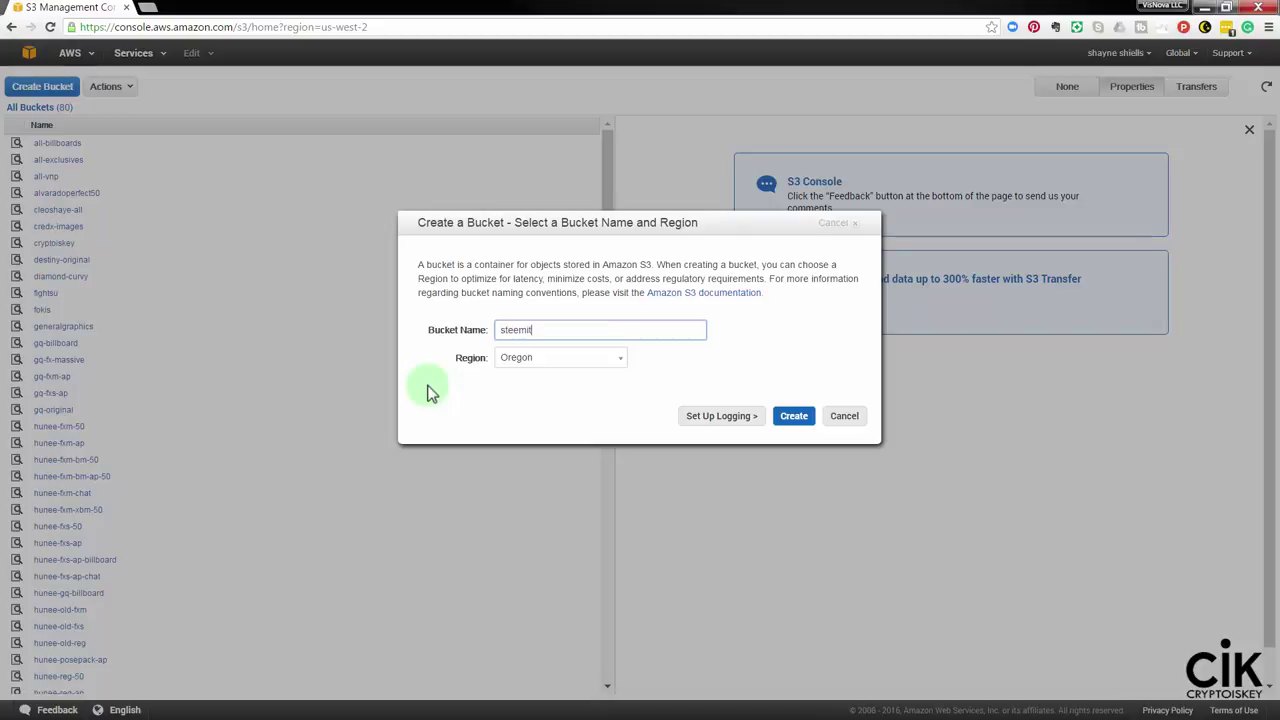
type("-images-5")
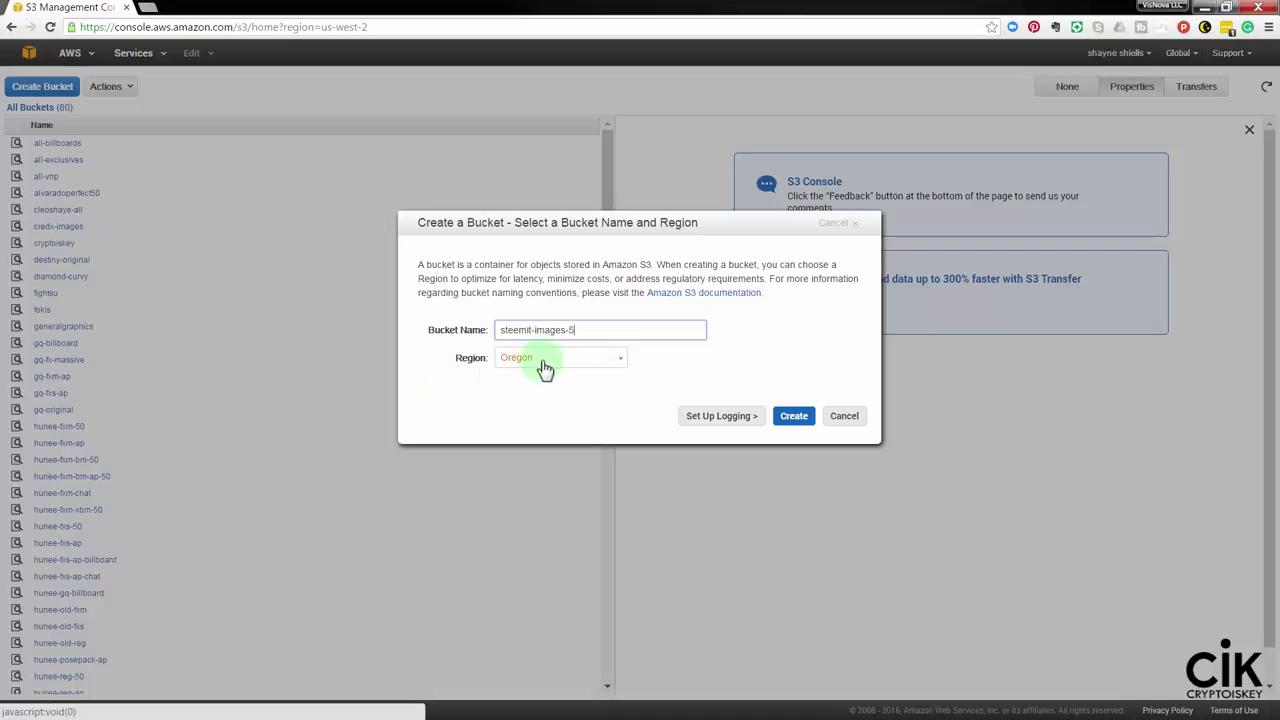
left_click(794, 416)
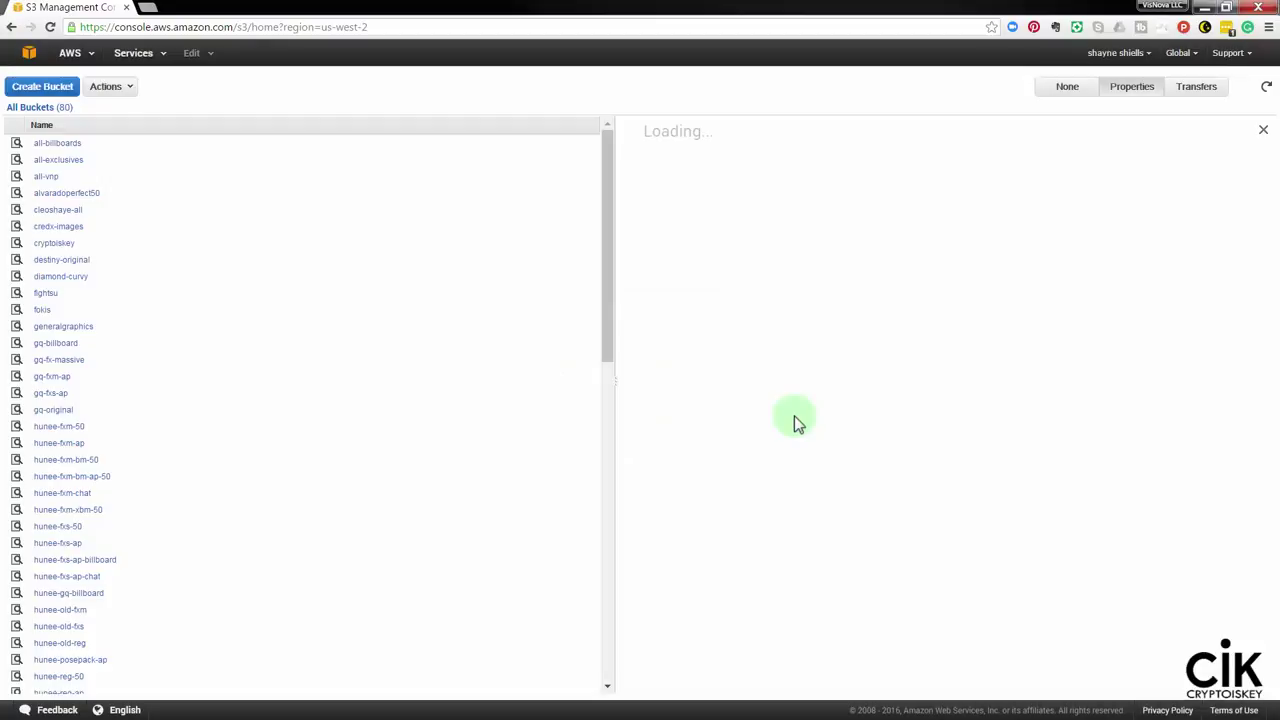
- Open the steemit-images-5 bucket and upload example-image.jpg to it
left_click_drag(609, 208, 574, 537)
left_click(49, 640)
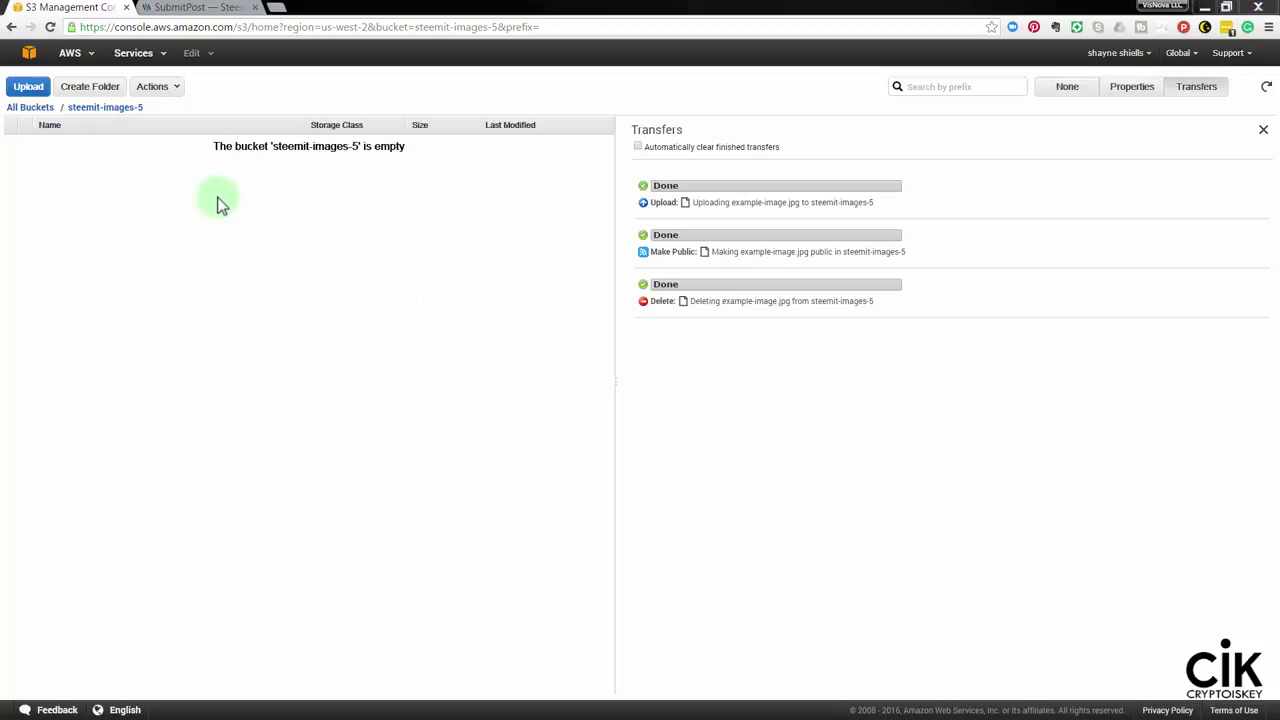
left_click(24, 88)
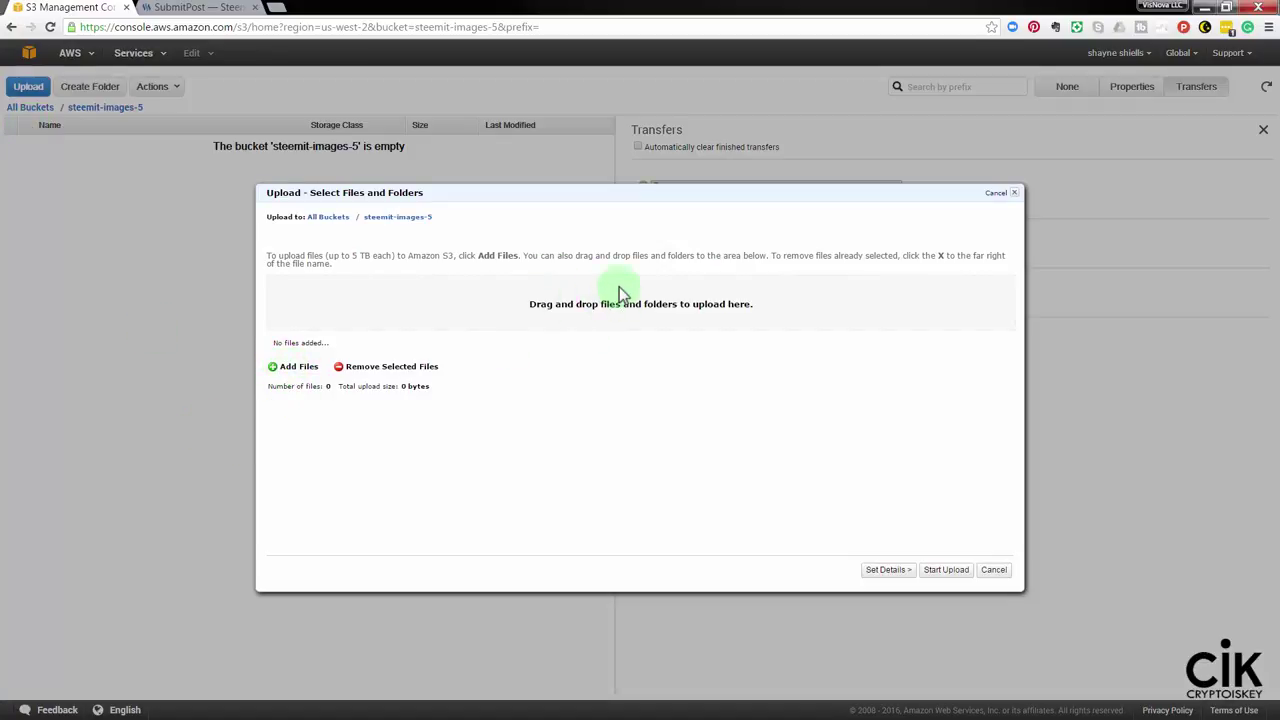
left_click_drag(1129, 324, 612, 308)
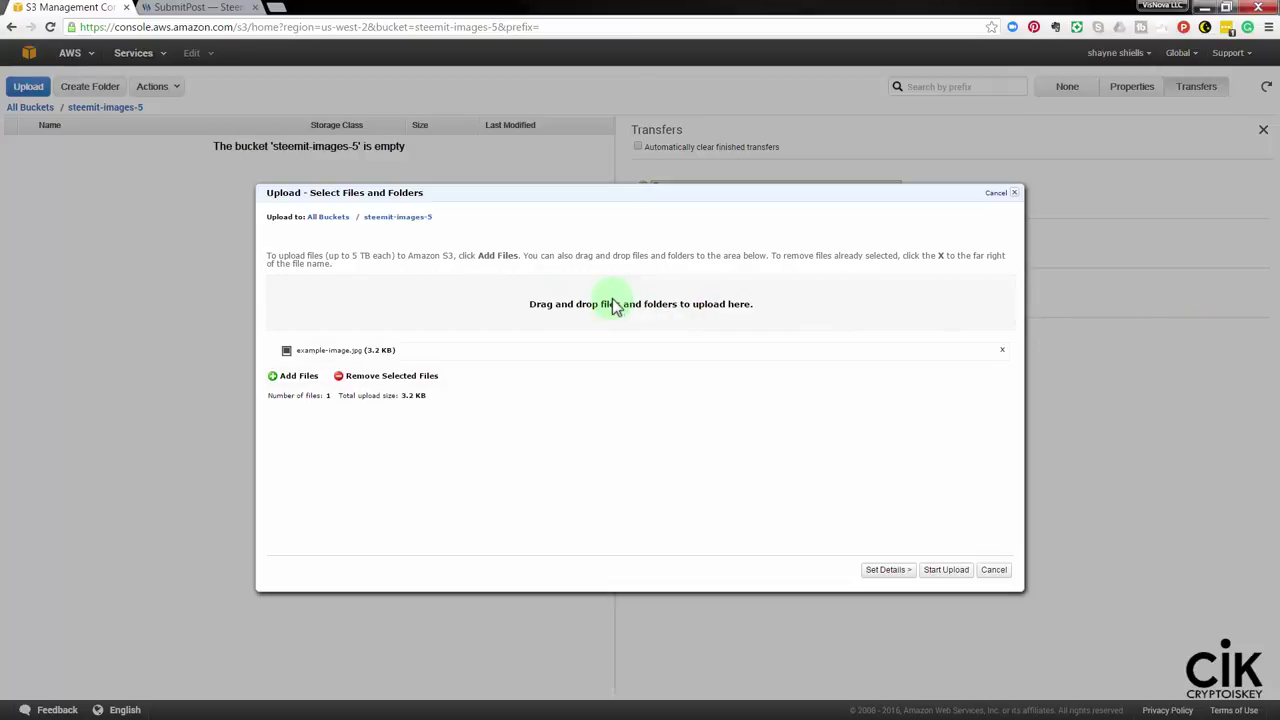
left_click(947, 570)
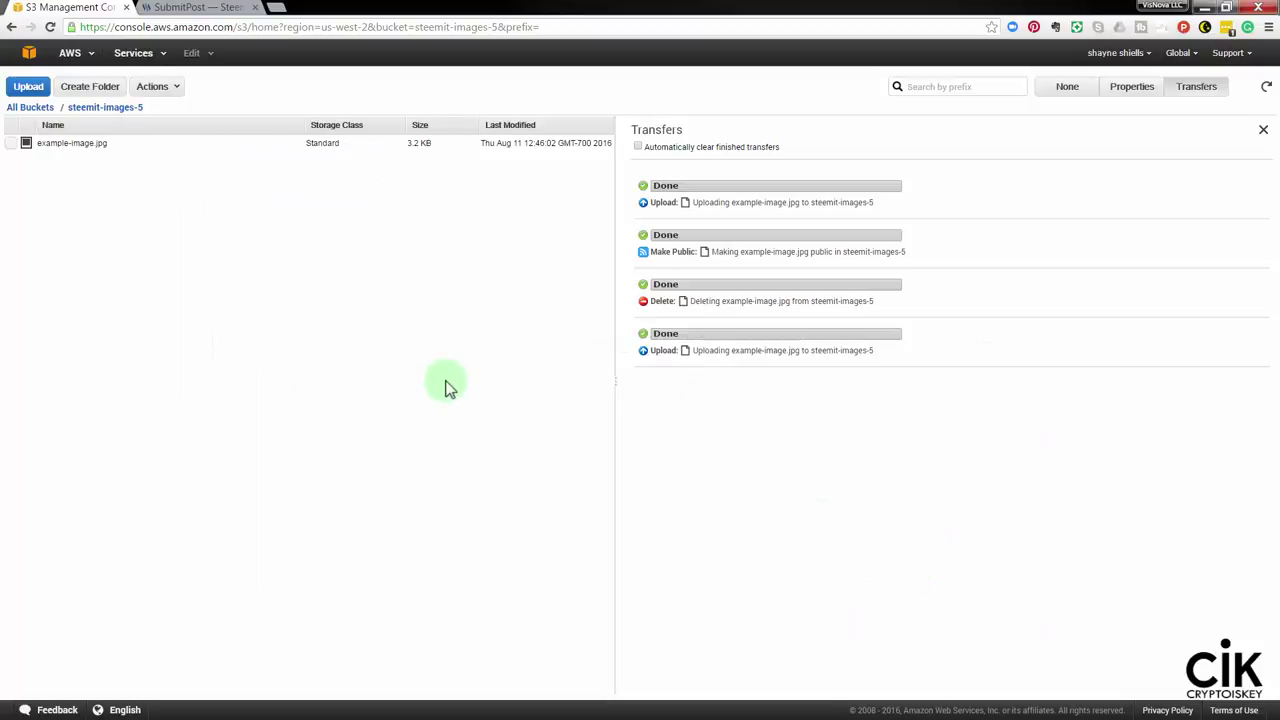
- Make example-image.jpg in the steemit-images-5 bucket public
right_click(85, 147)
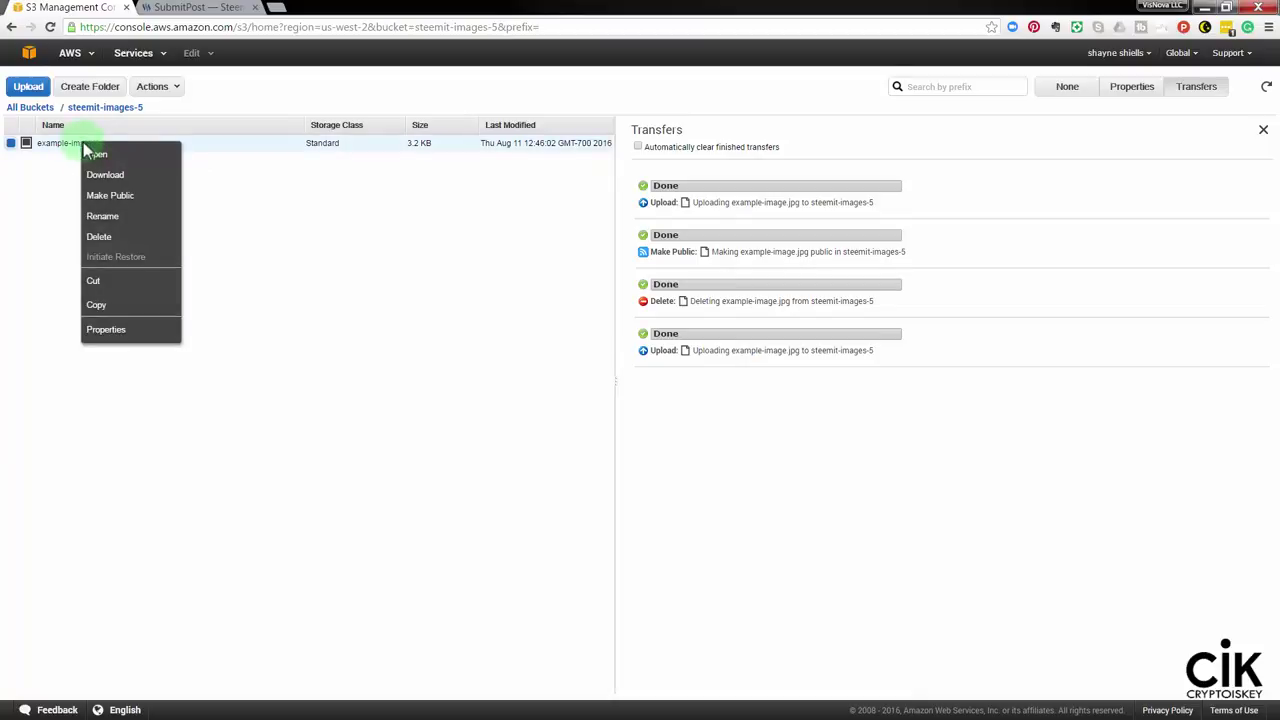
left_click(112, 198)
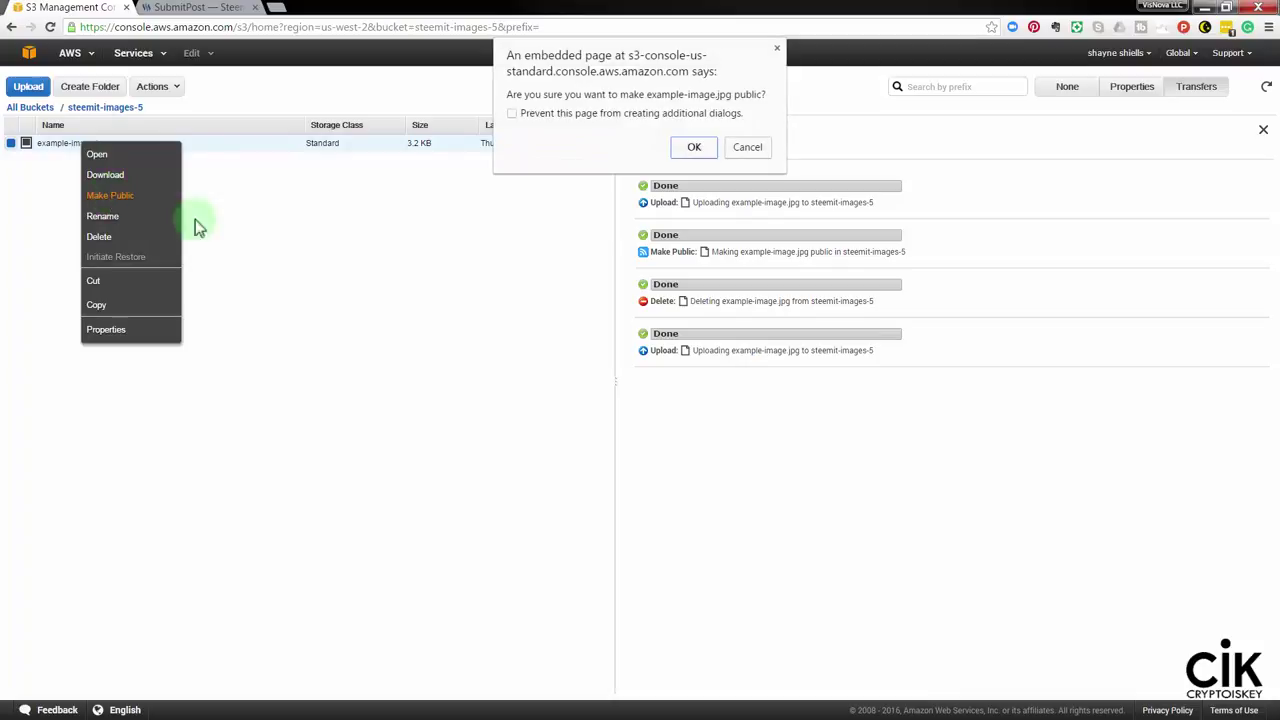
left_click(694, 148)
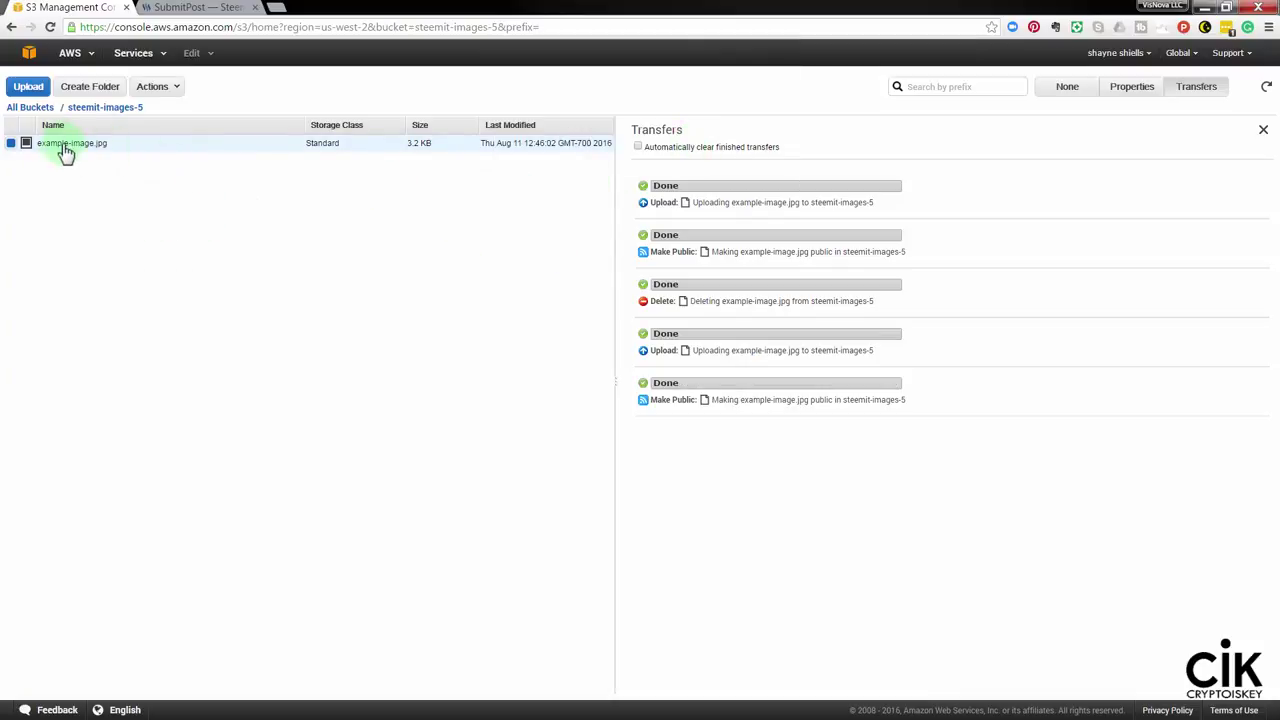
- Copy the S3 link address of example-image.jpg and replace the Steemit story's existing image code with it
left_click(1138, 92)
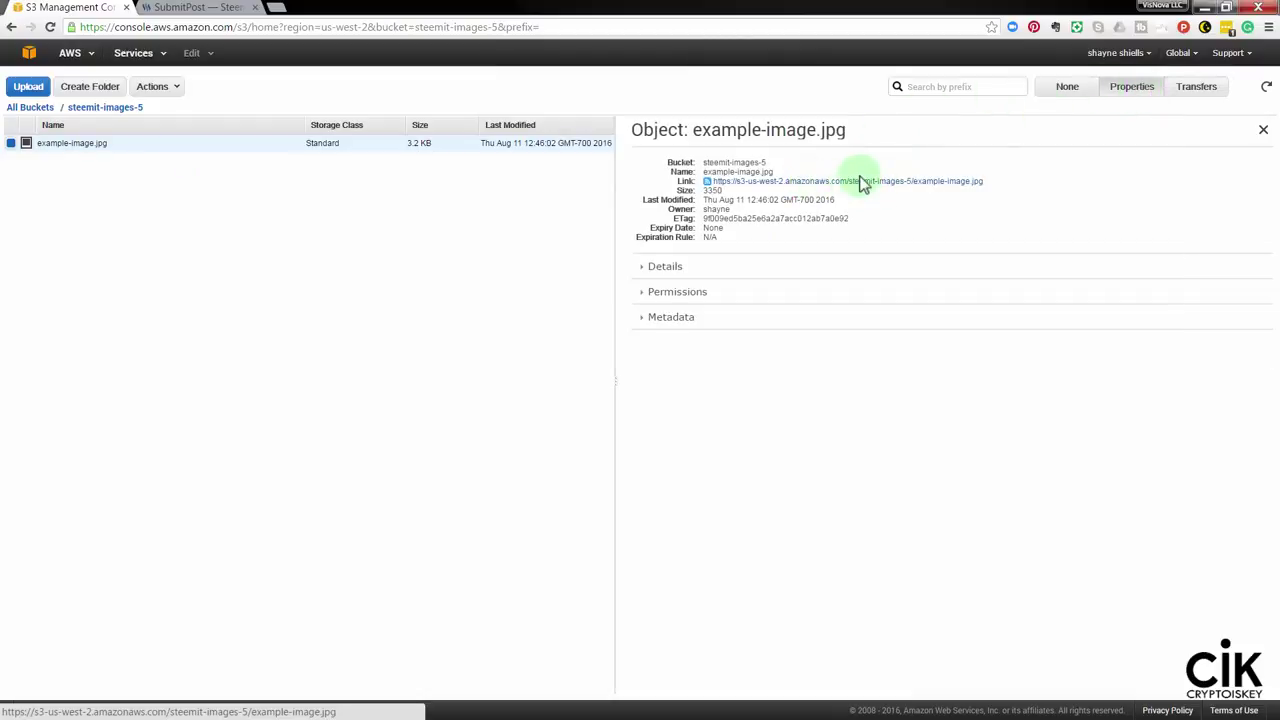
right_click(832, 186)
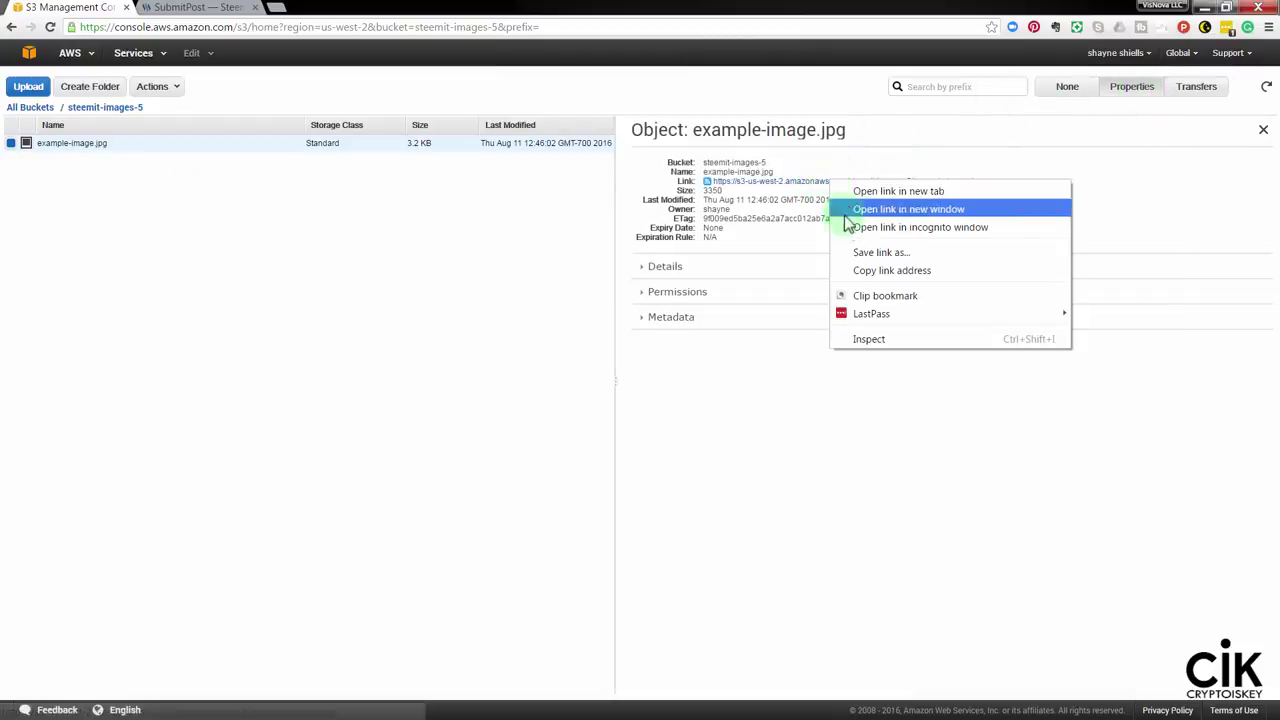
left_click(835, 272)
left_click(198, 7)
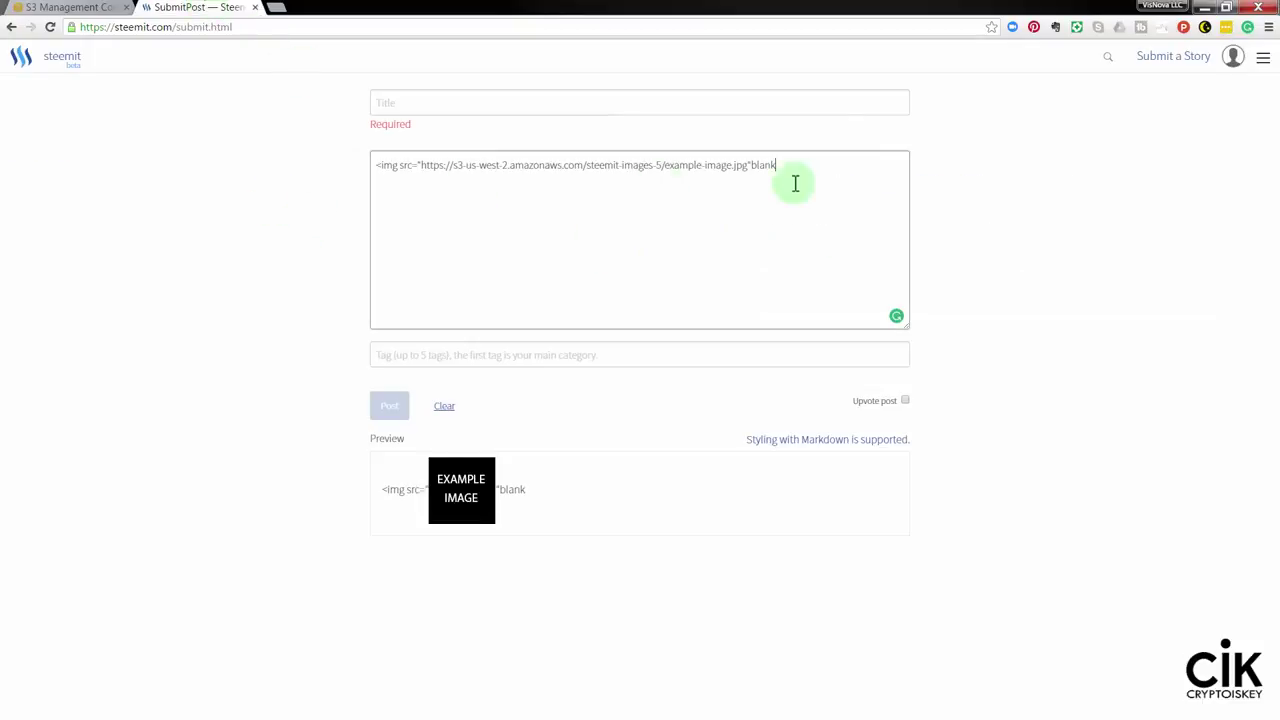
left_click_drag(776, 165, 268, 178)
key("BackSpace")
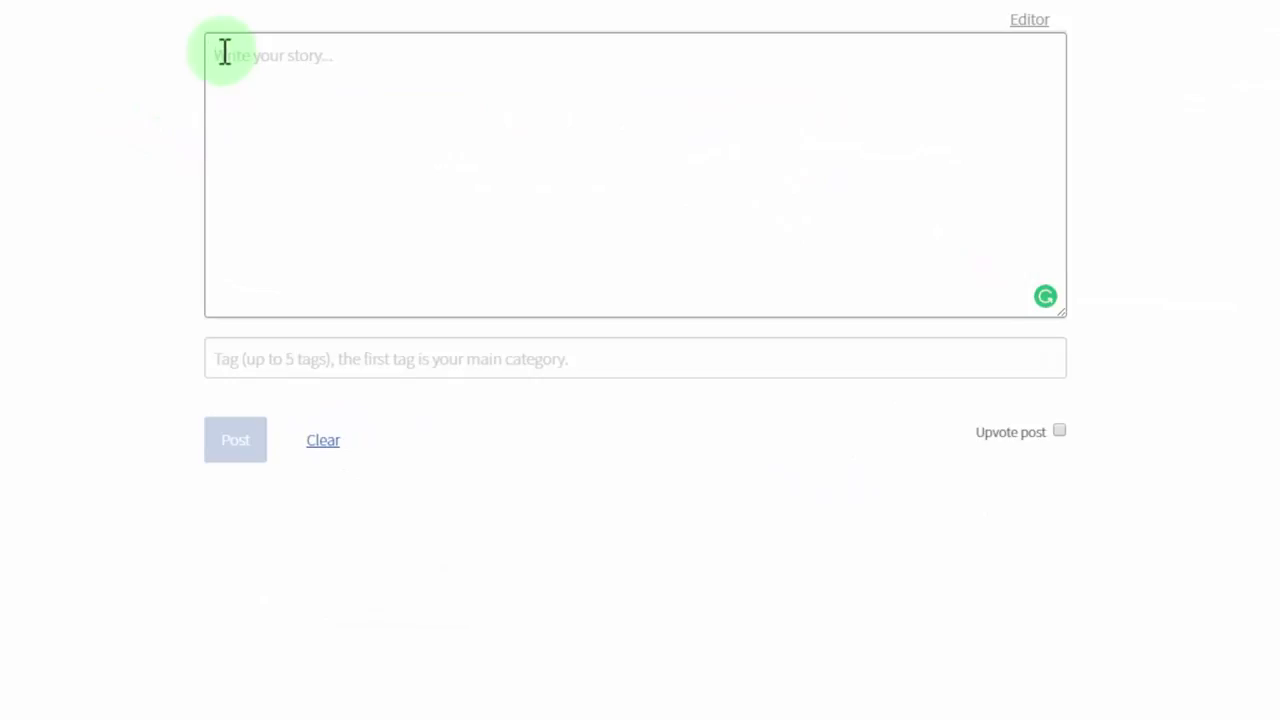
key("ctrl+v")
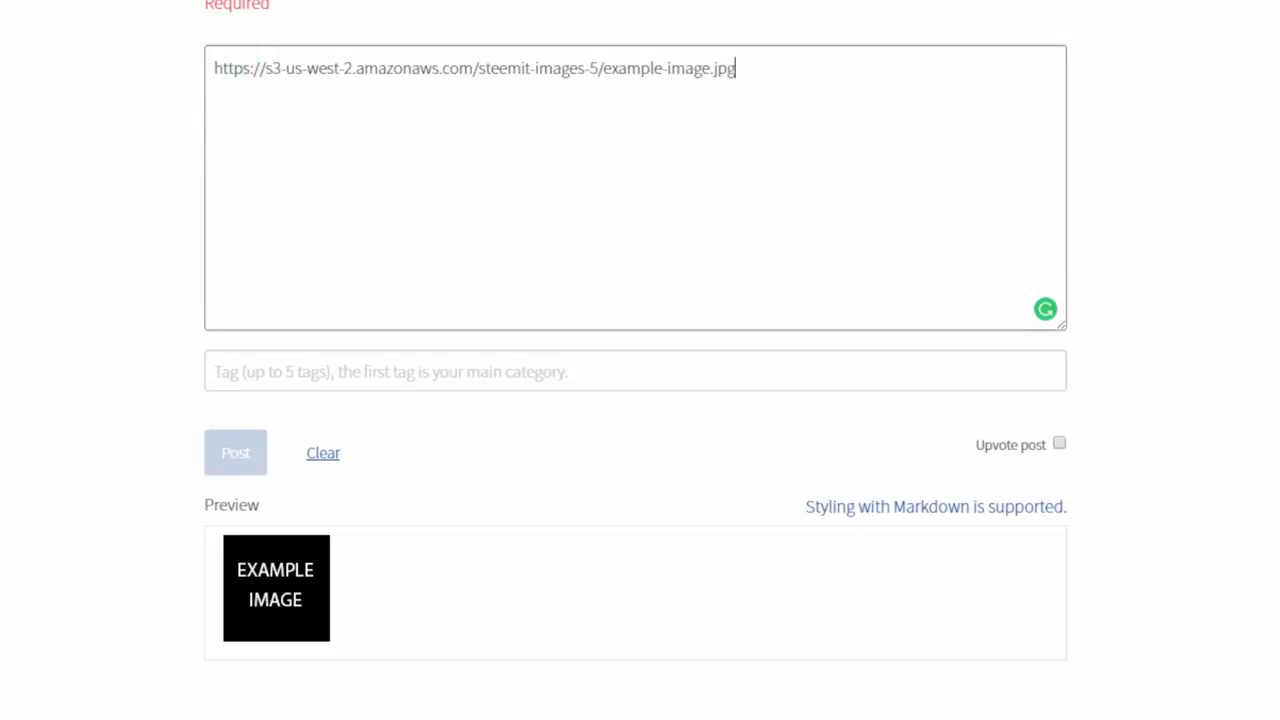
- Wrap the S3 image URL in the story body in an HTML img tag with src and border="0"
left_click(214, 68)
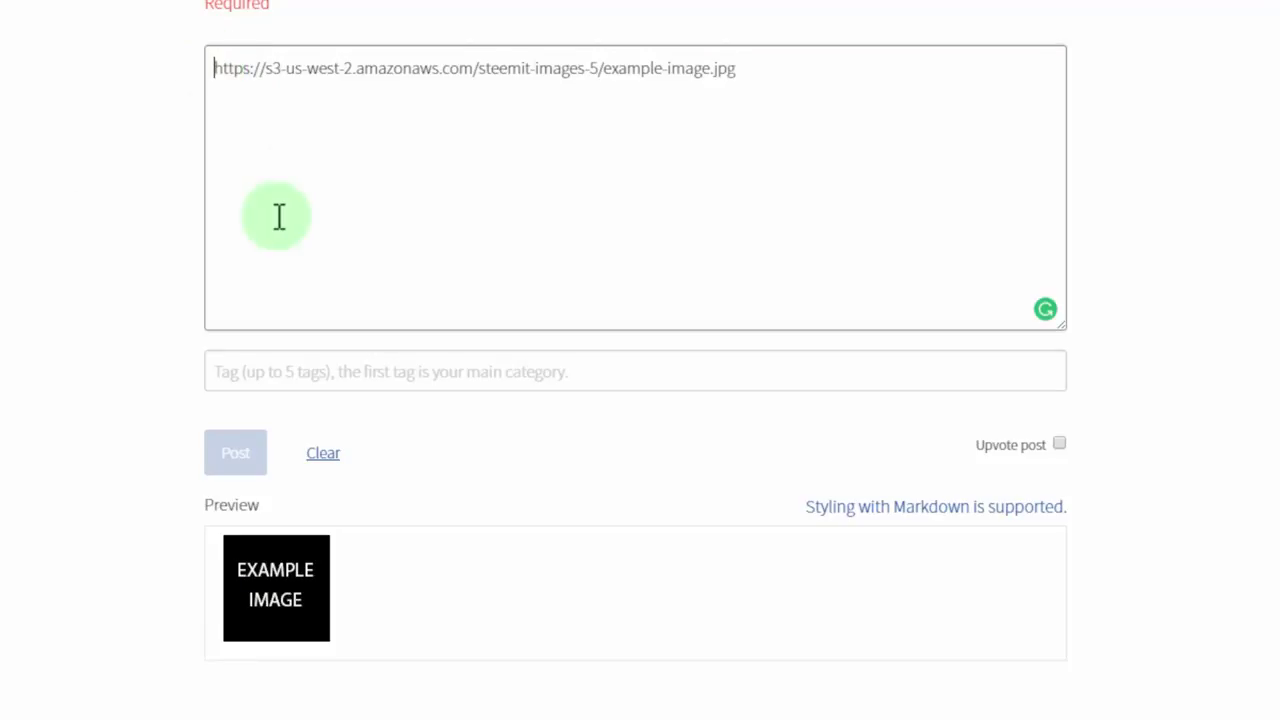
type("<")
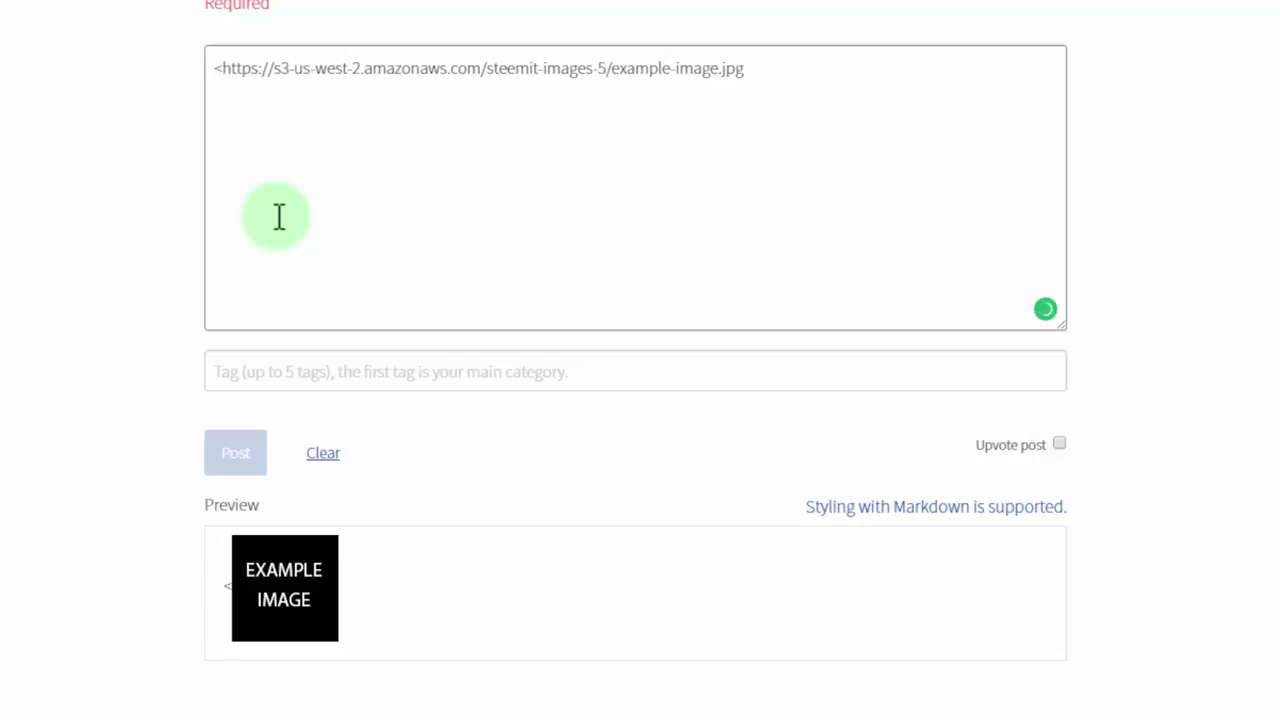
type("img")
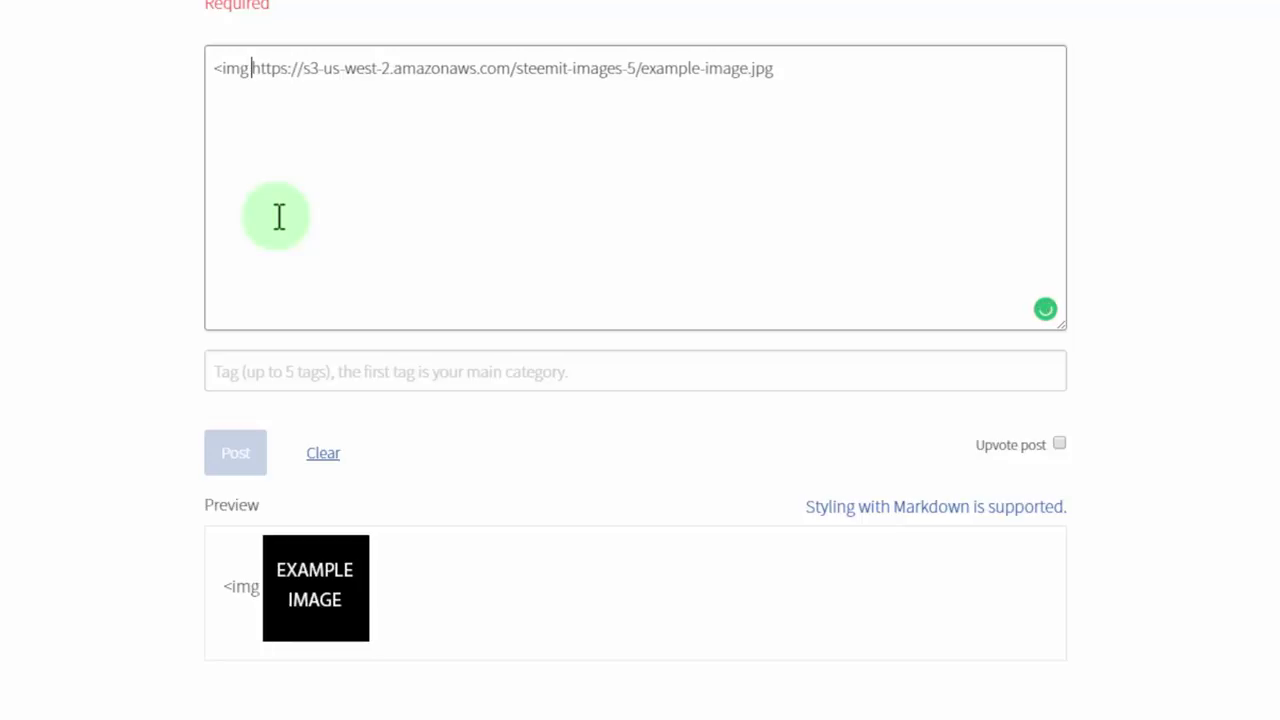
type(" src")
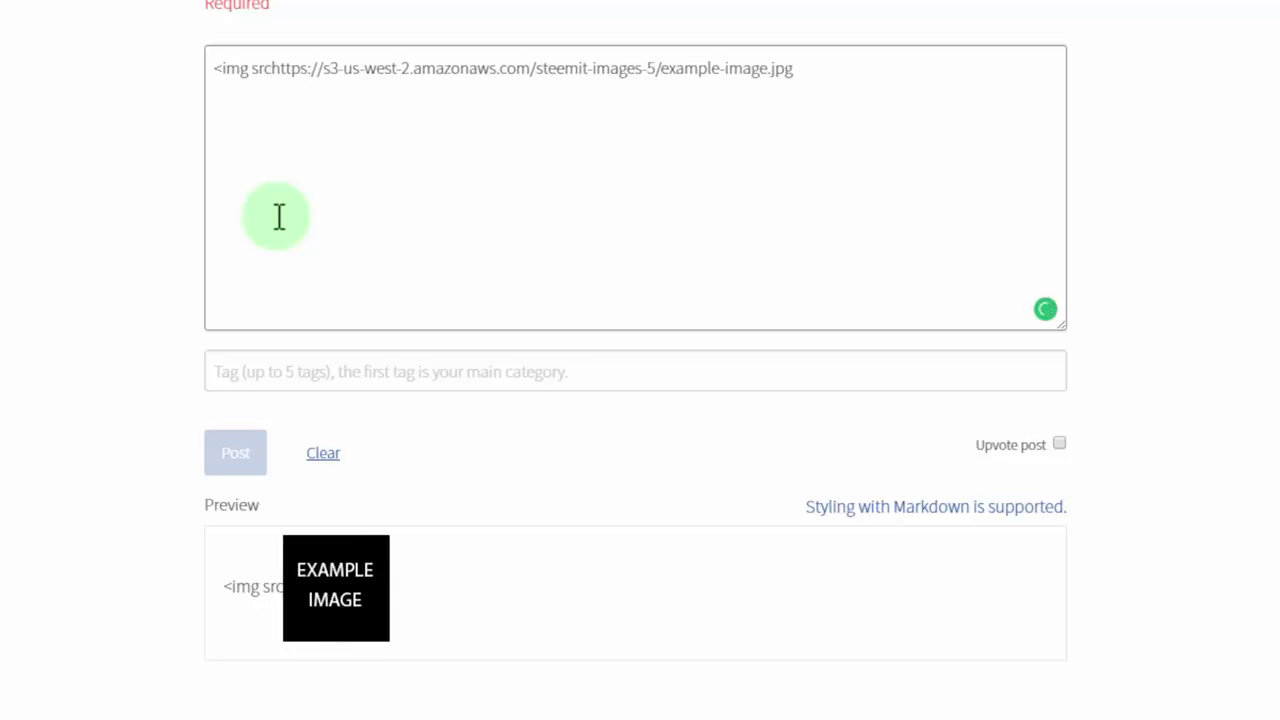
type("=")
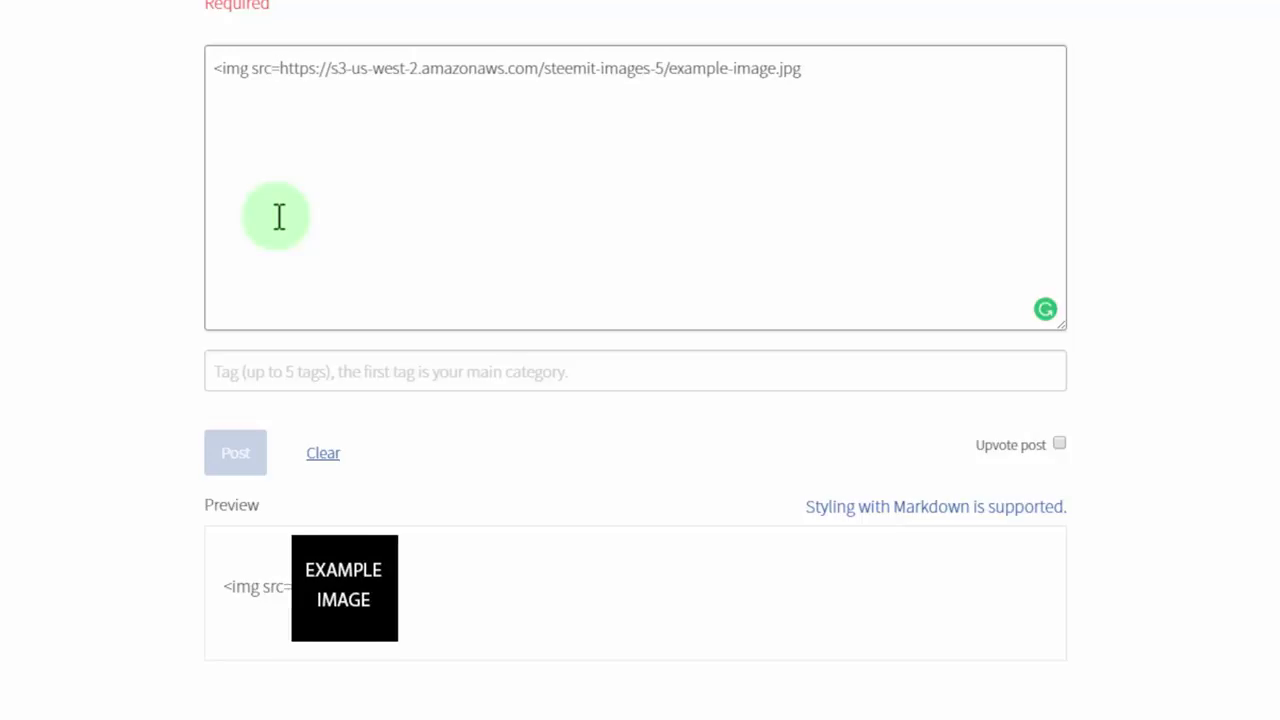
type("\"")
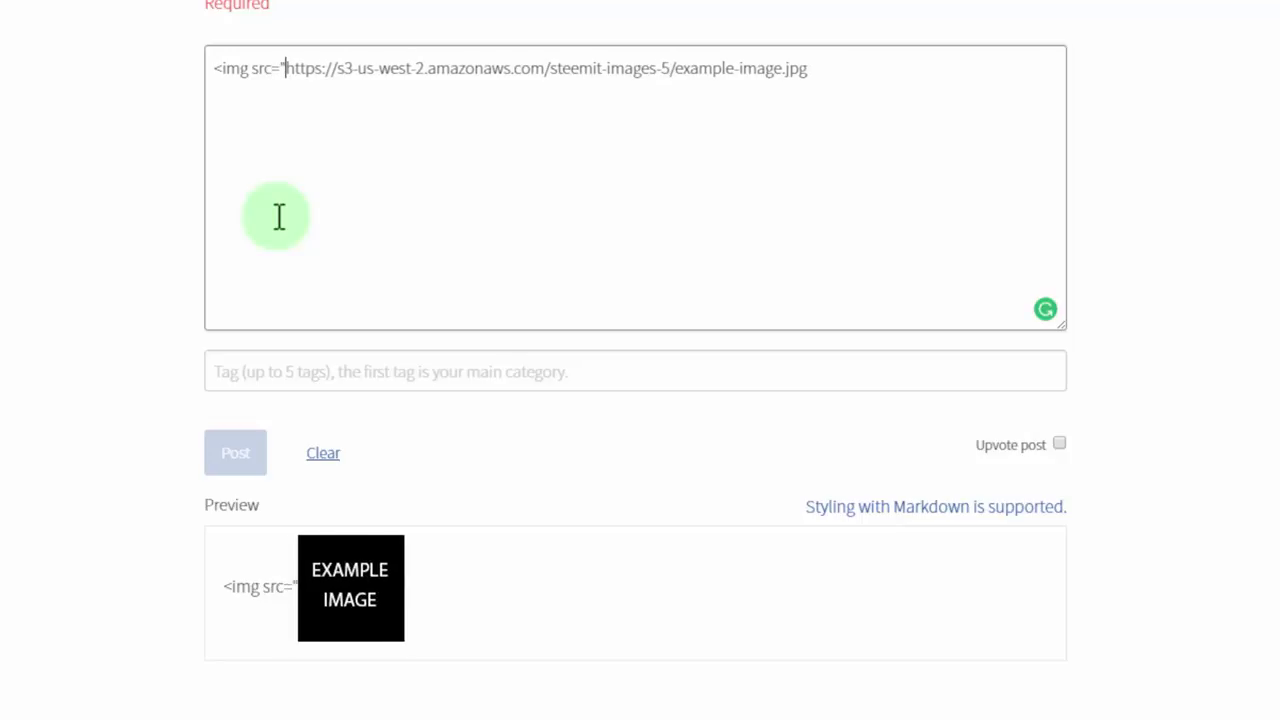
left_click(810, 70)
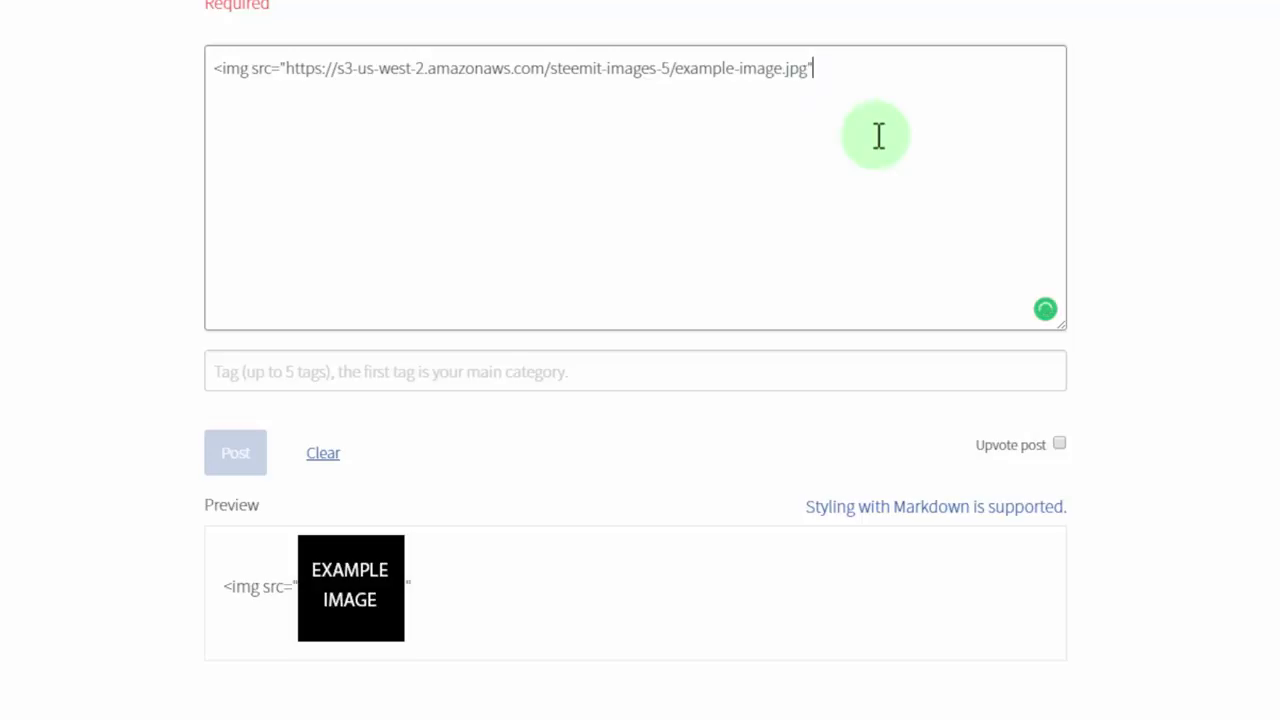
type("border")
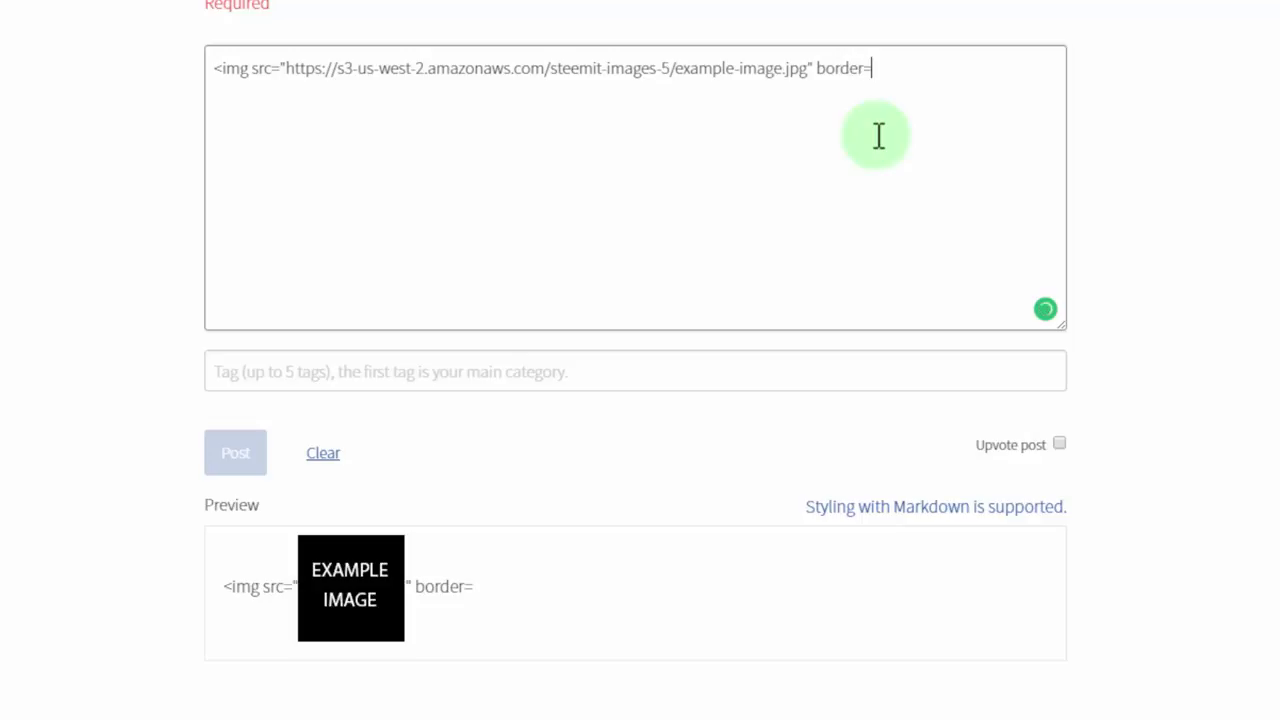
type("=\"0\" />")
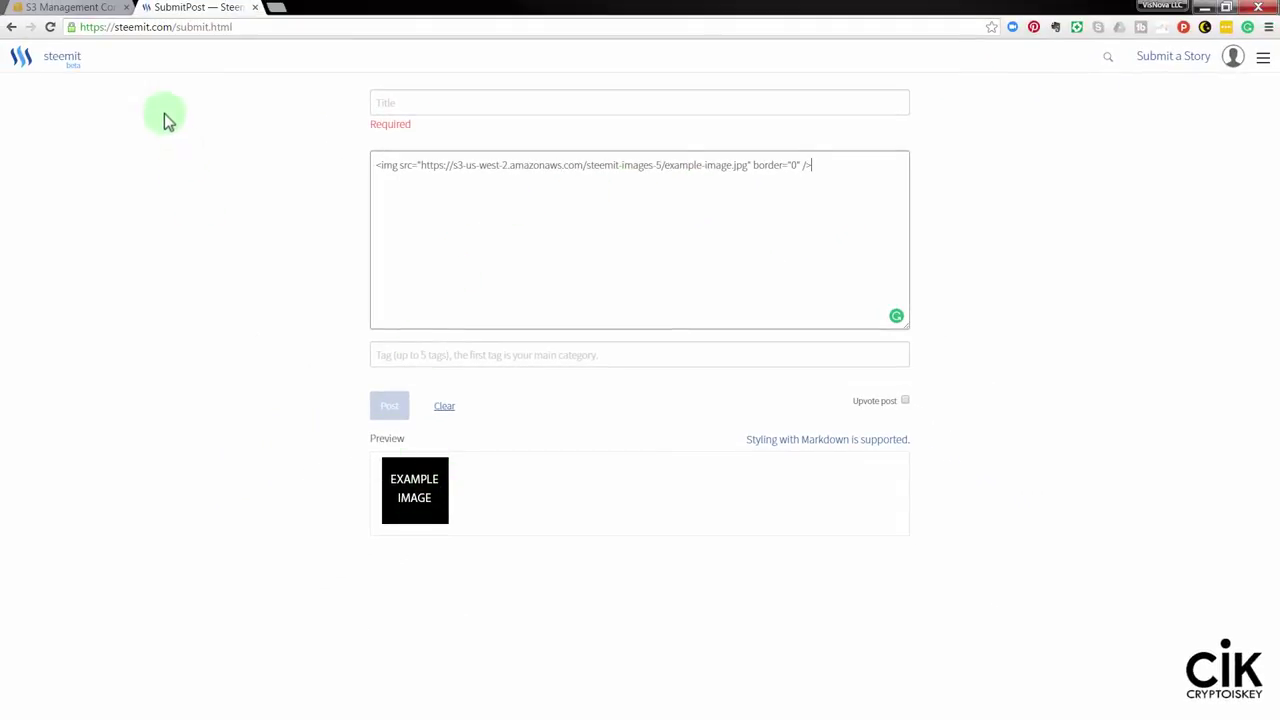
- Switch to the S3 console and bring up Bucket-Policy.txt in Notepad, placing it below the bucket's file list
left_click(86, 8)
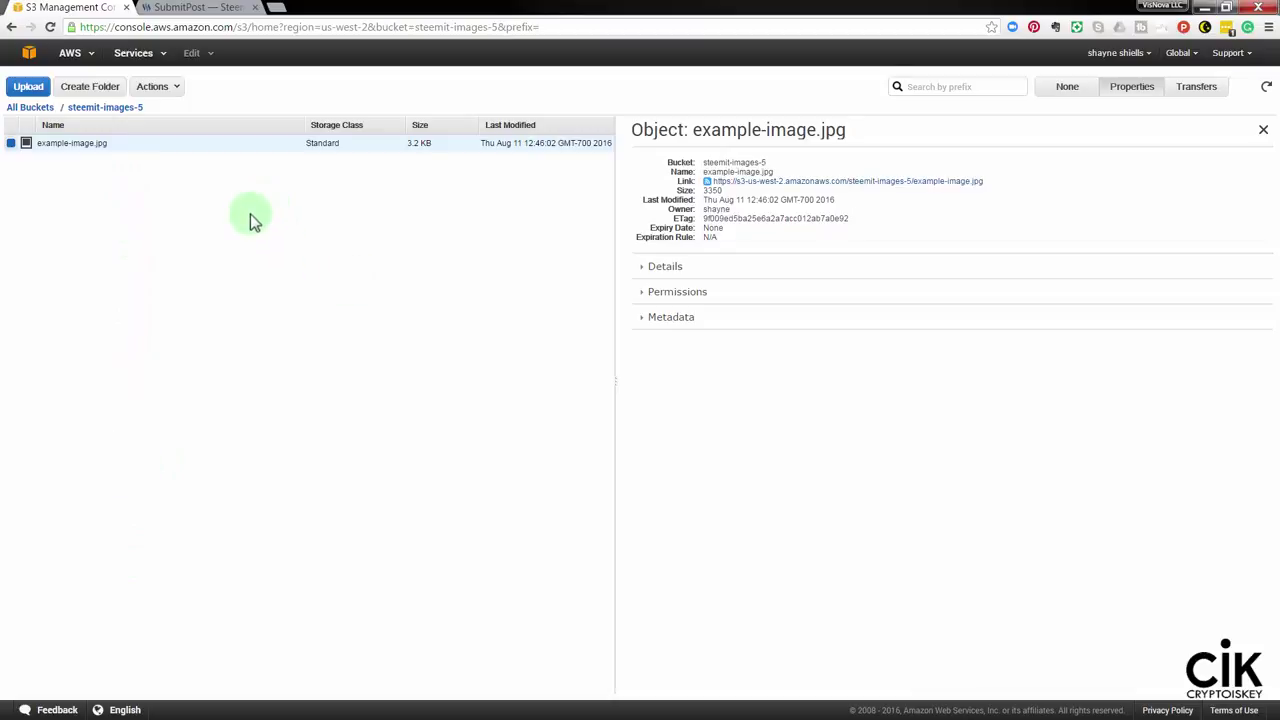
right_click(73, 150)
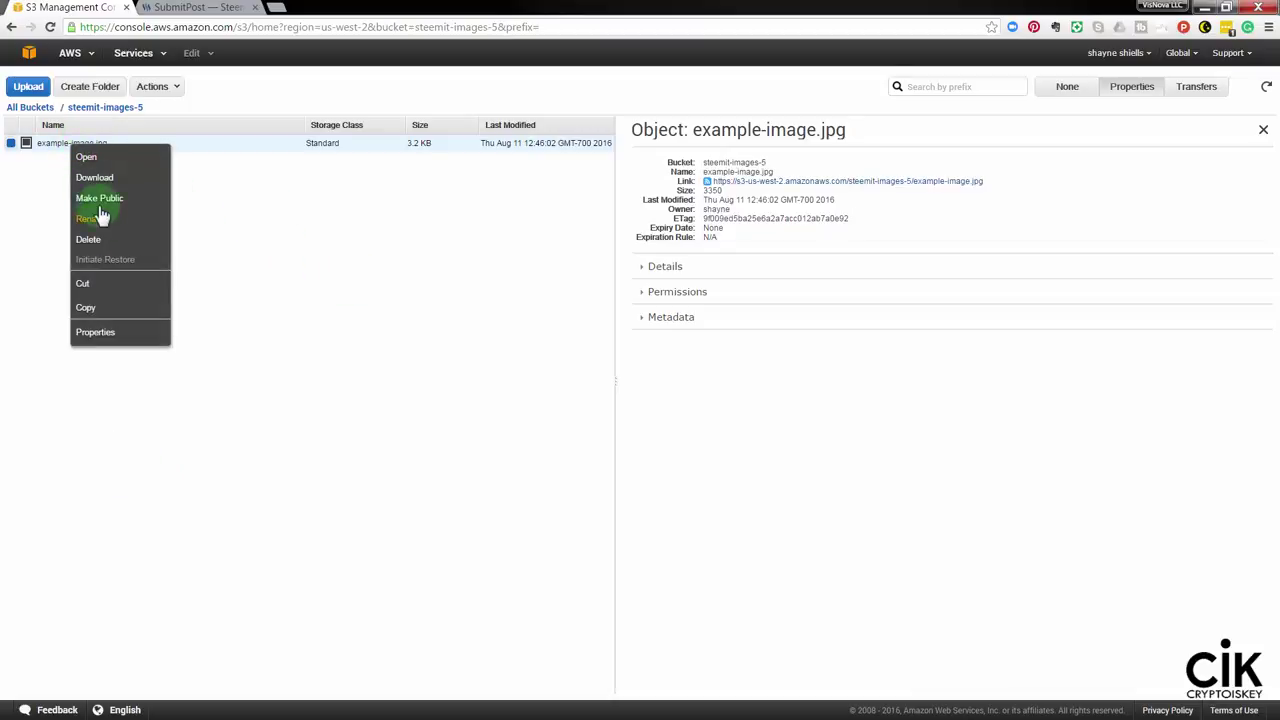
left_click(273, 197)
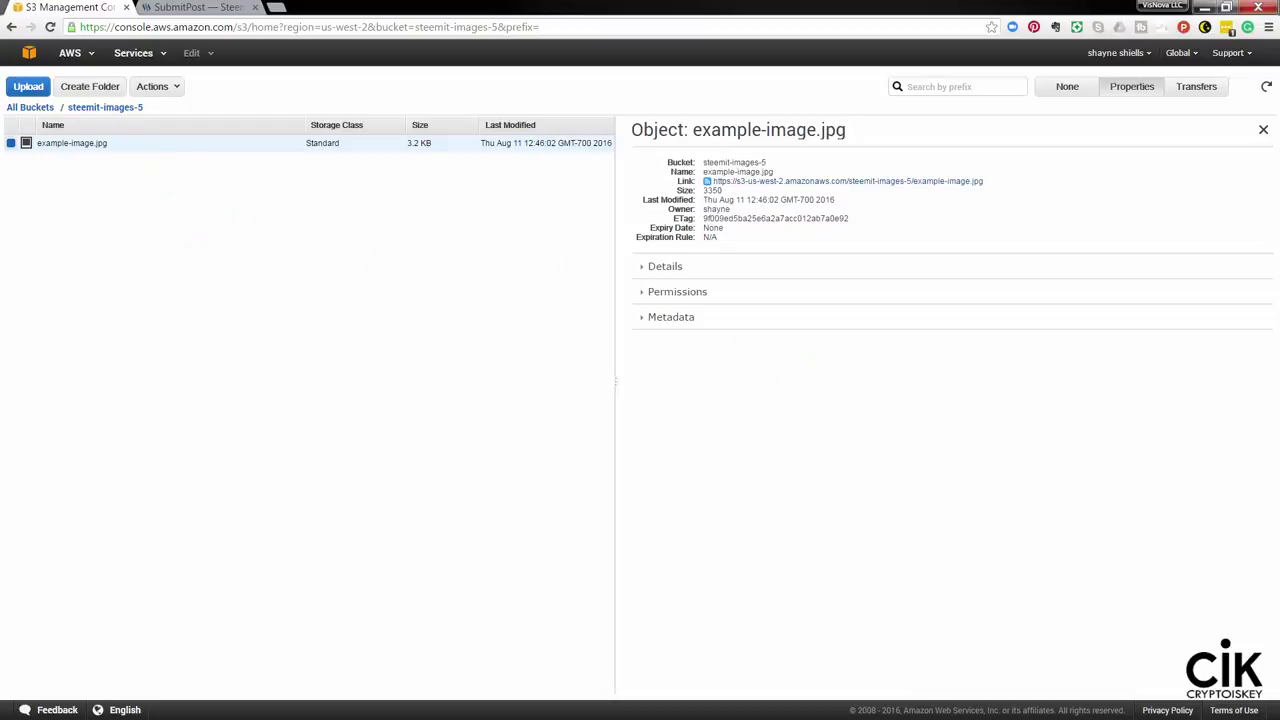
key("alt+Tab")
left_click_drag(665, 388, 215, 220)
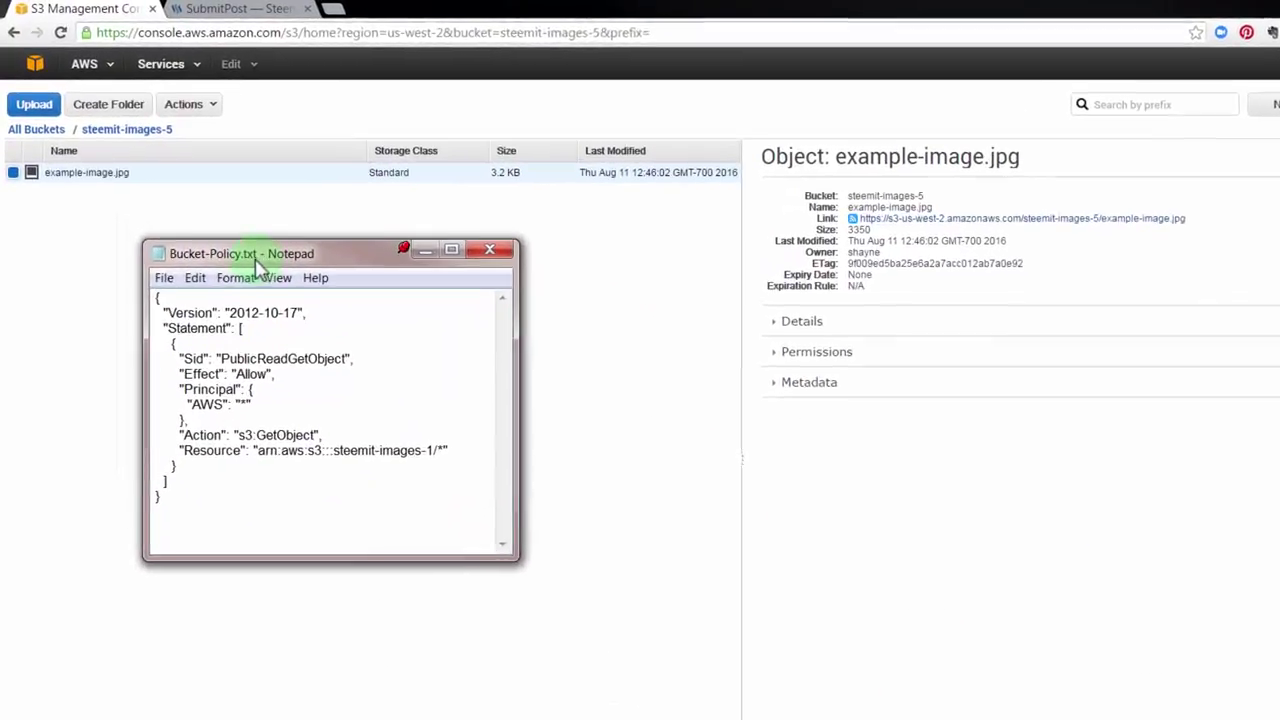
left_click_drag(255, 261, 245, 260)
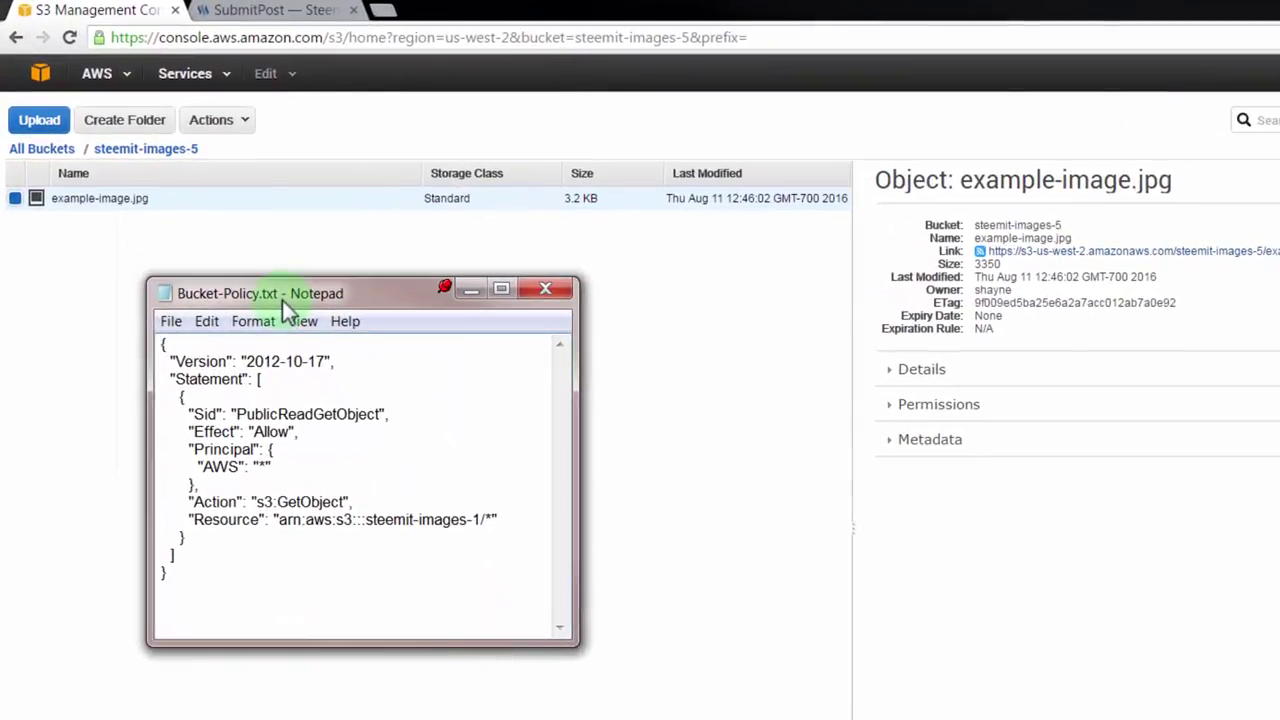
left_click_drag(282, 300, 276, 298)
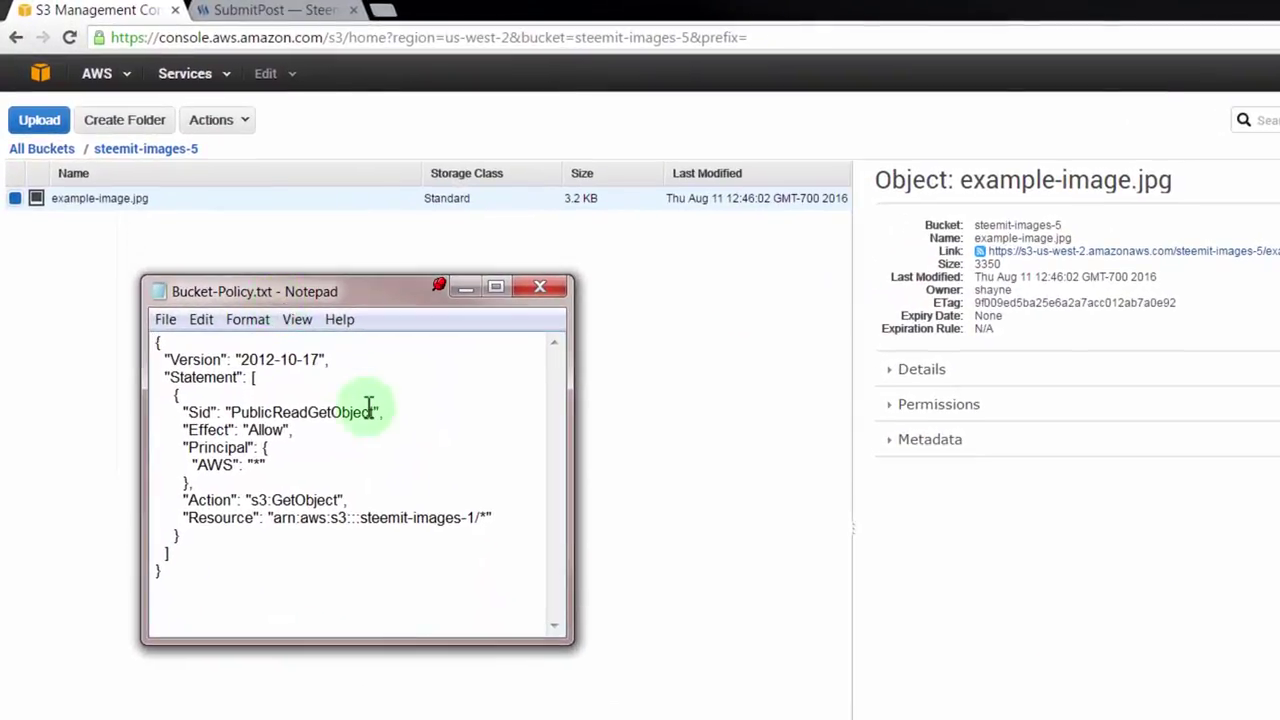
- Change the bucket name in the Resource line of Bucket-Policy.txt to steemit-images-5
left_click(474, 517)
left_click_drag(474, 517, 362, 517)
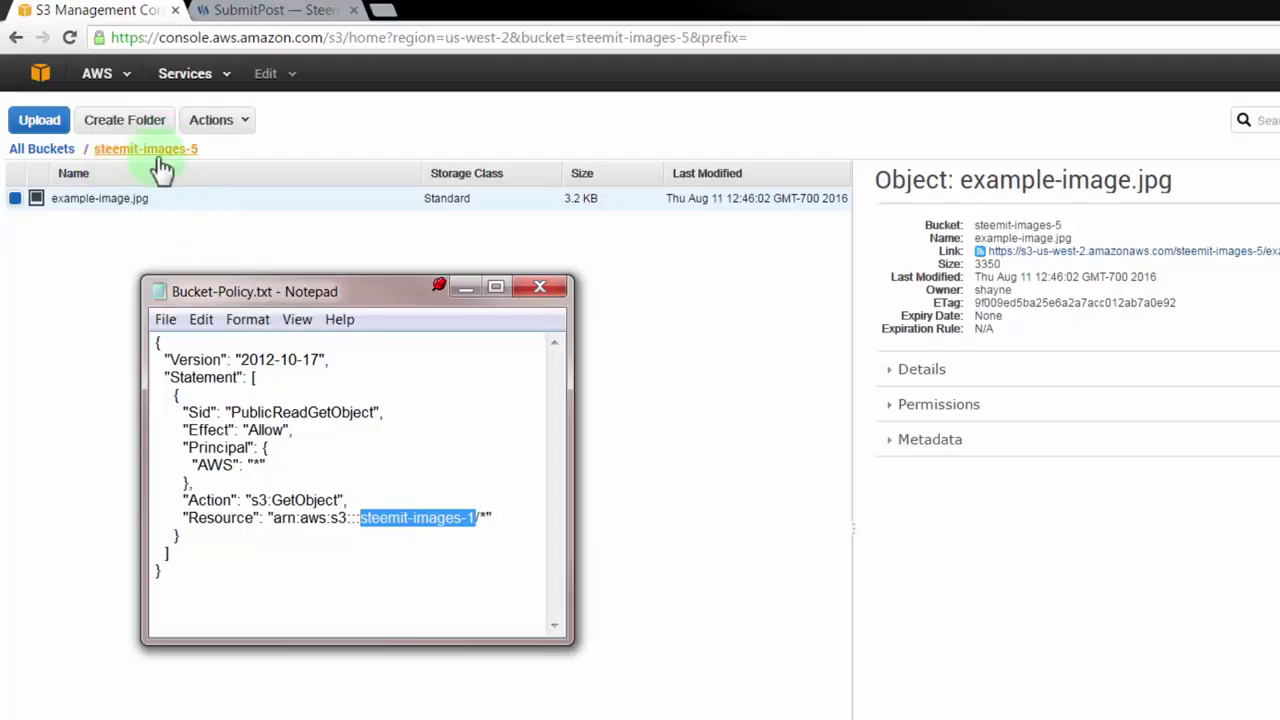
left_click(445, 570)
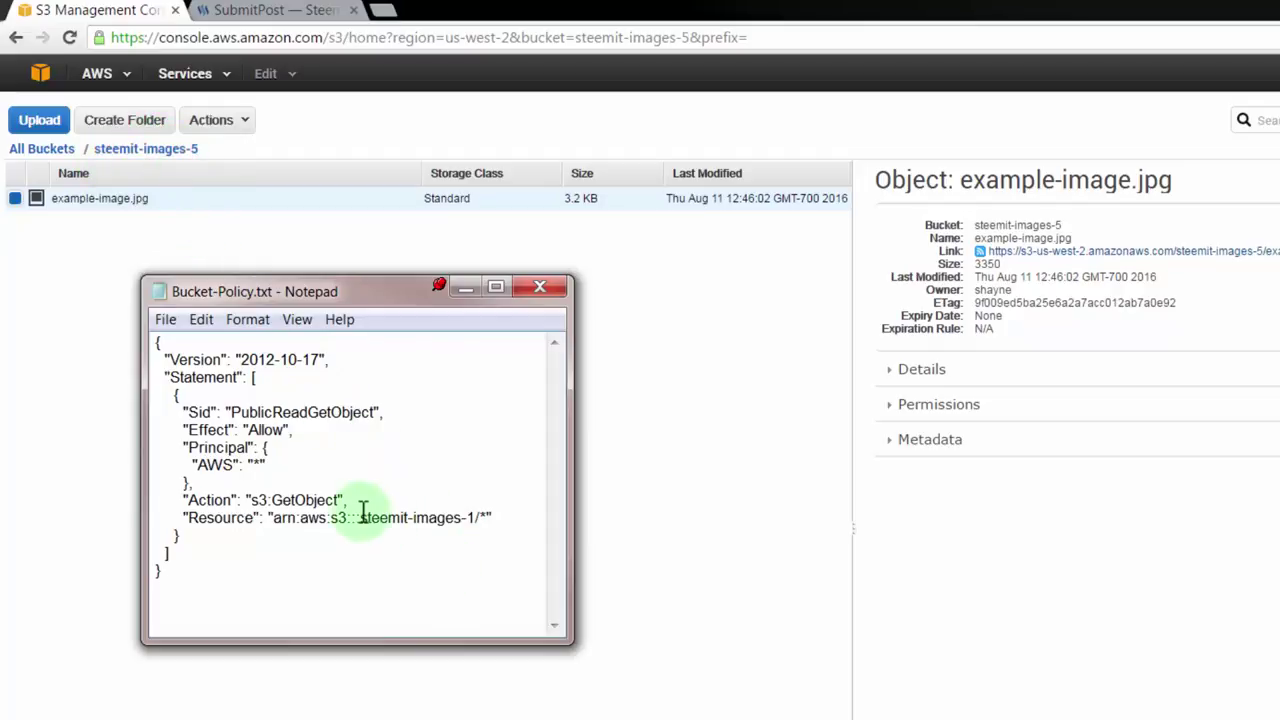
left_click_drag(475, 517, 468, 517)
type("5")
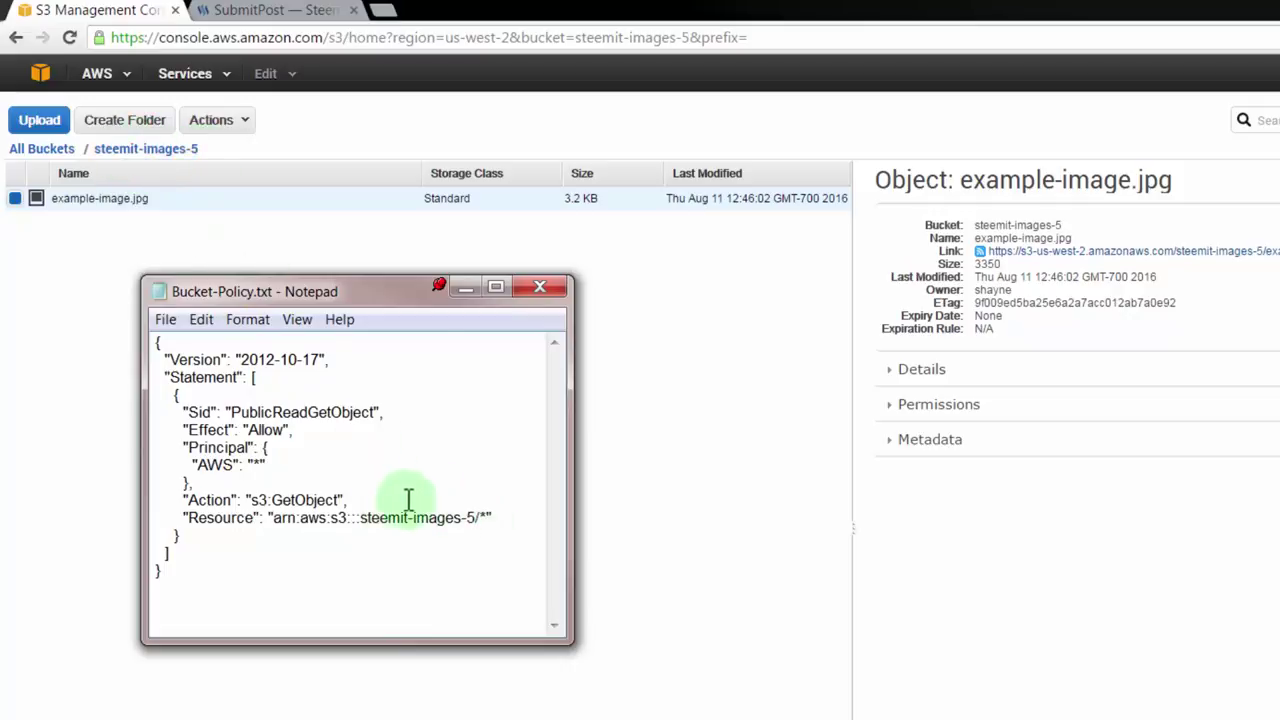
- Show the steemit-images-5 bucket's permissions and start adding a bucket policy, keeping the Notepad policy text visible
left_click_drag(349, 294, 355, 321)
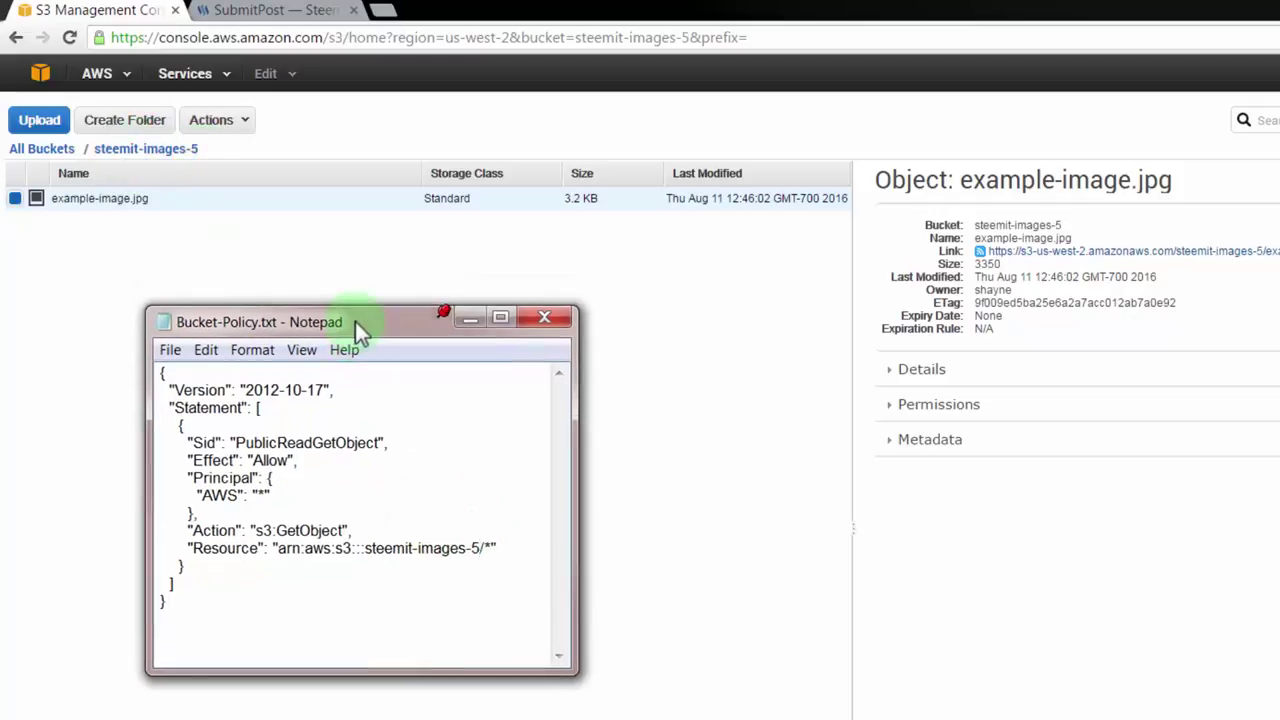
left_click(148, 160)
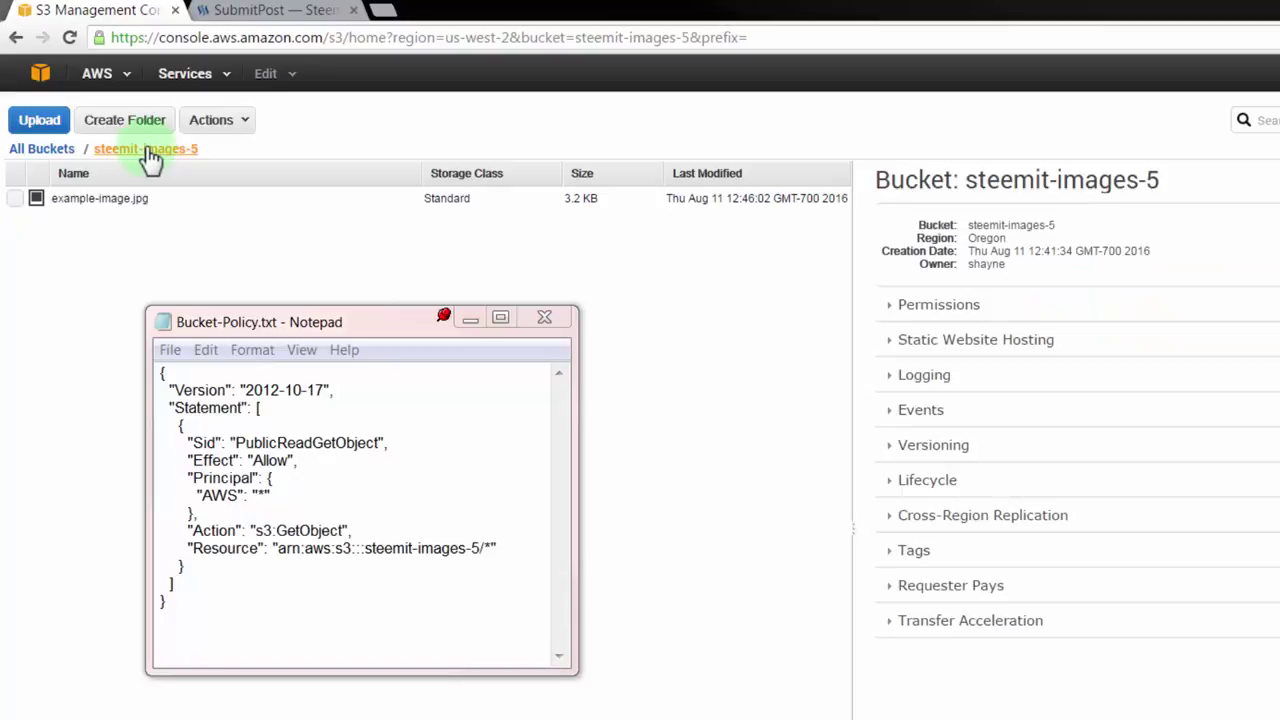
left_click_drag(364, 322, 476, 293)
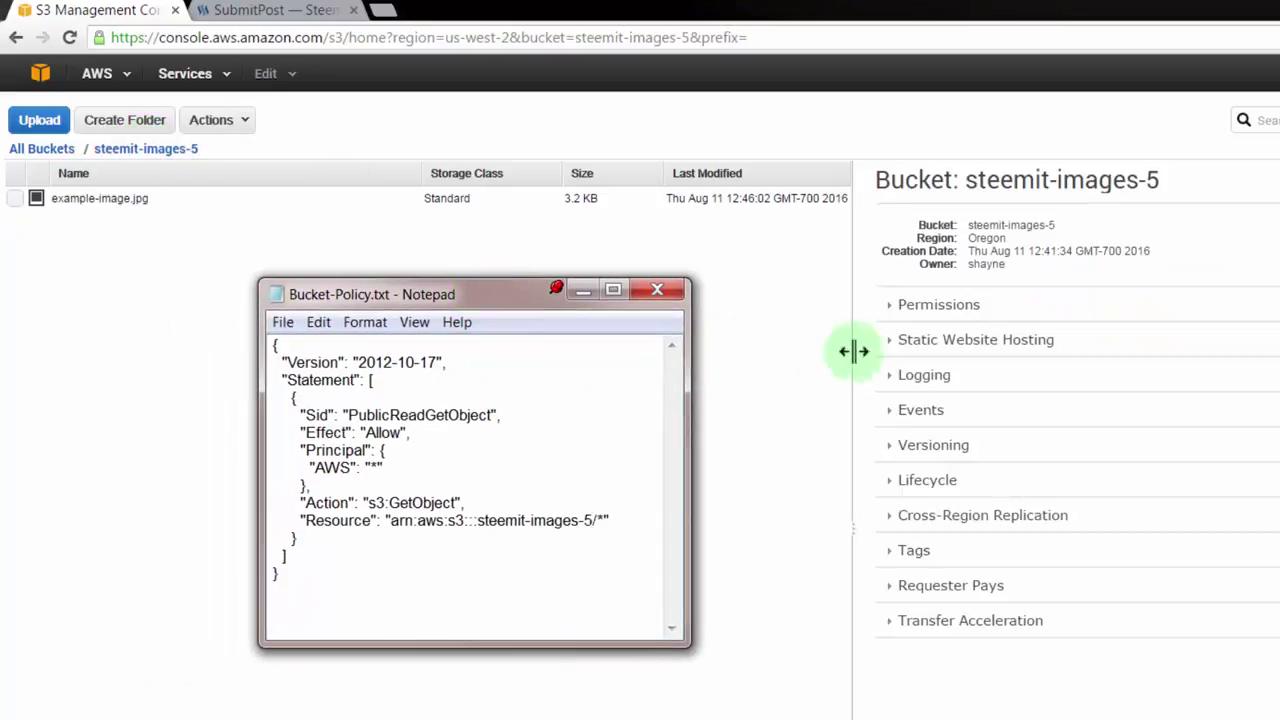
left_click(930, 312)
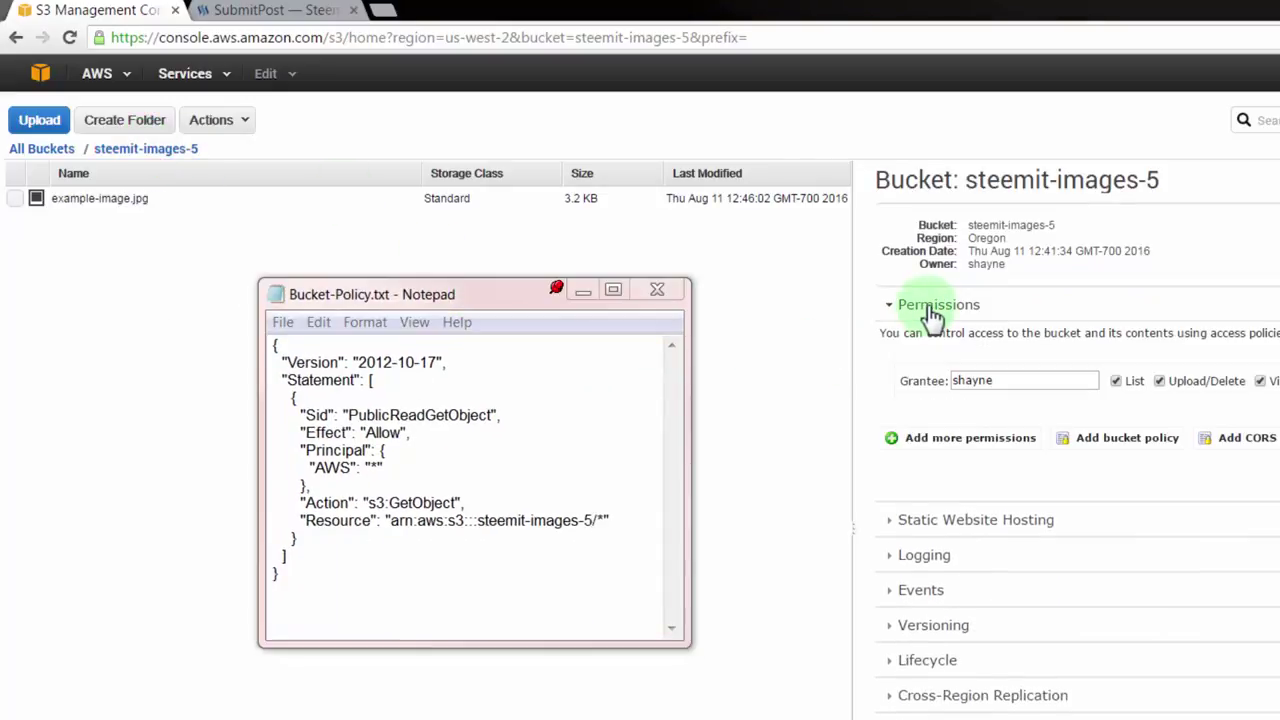
left_click_drag(405, 294, 250, 341)
left_click(1118, 442)
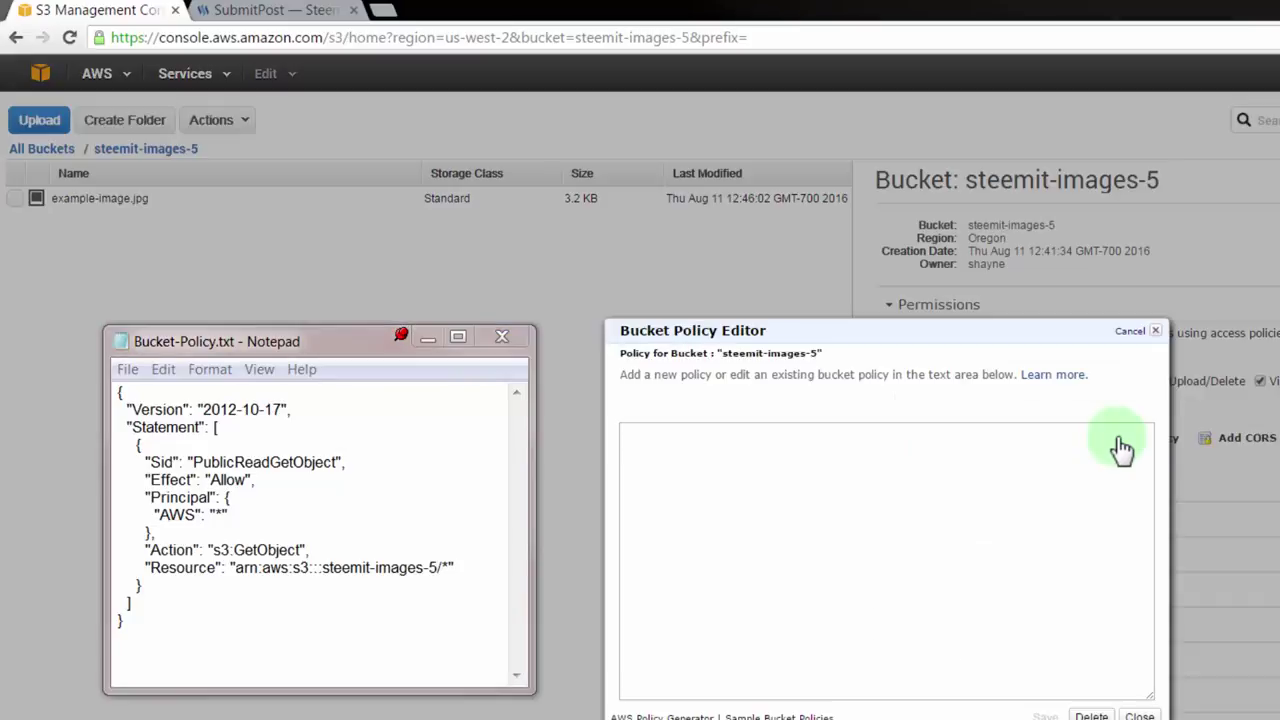
double_click(903, 306)
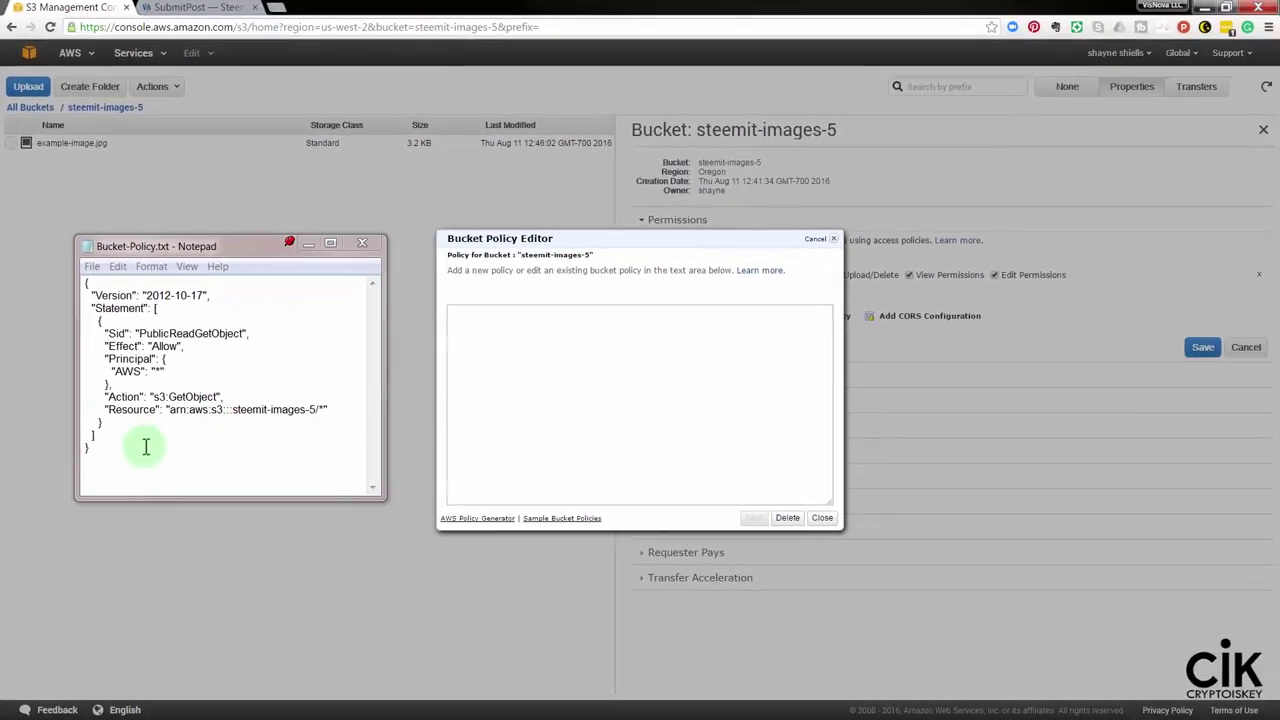
- Copy the entire policy from Bucket-Policy.txt into the bucket policy editor, save the policy and permissions, and clear Notepad out of view
left_click_drag(90, 447, 84, 283)
right_click(94, 356)
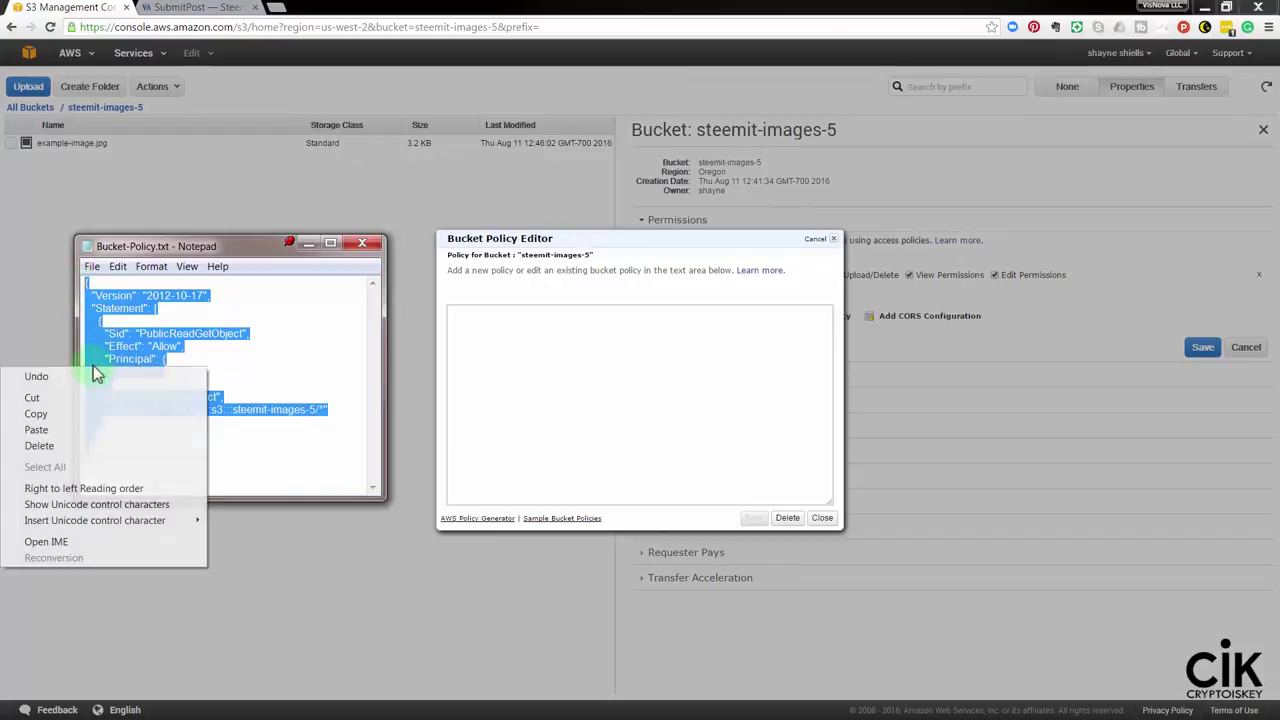
left_click(48, 414)
left_click(561, 339)
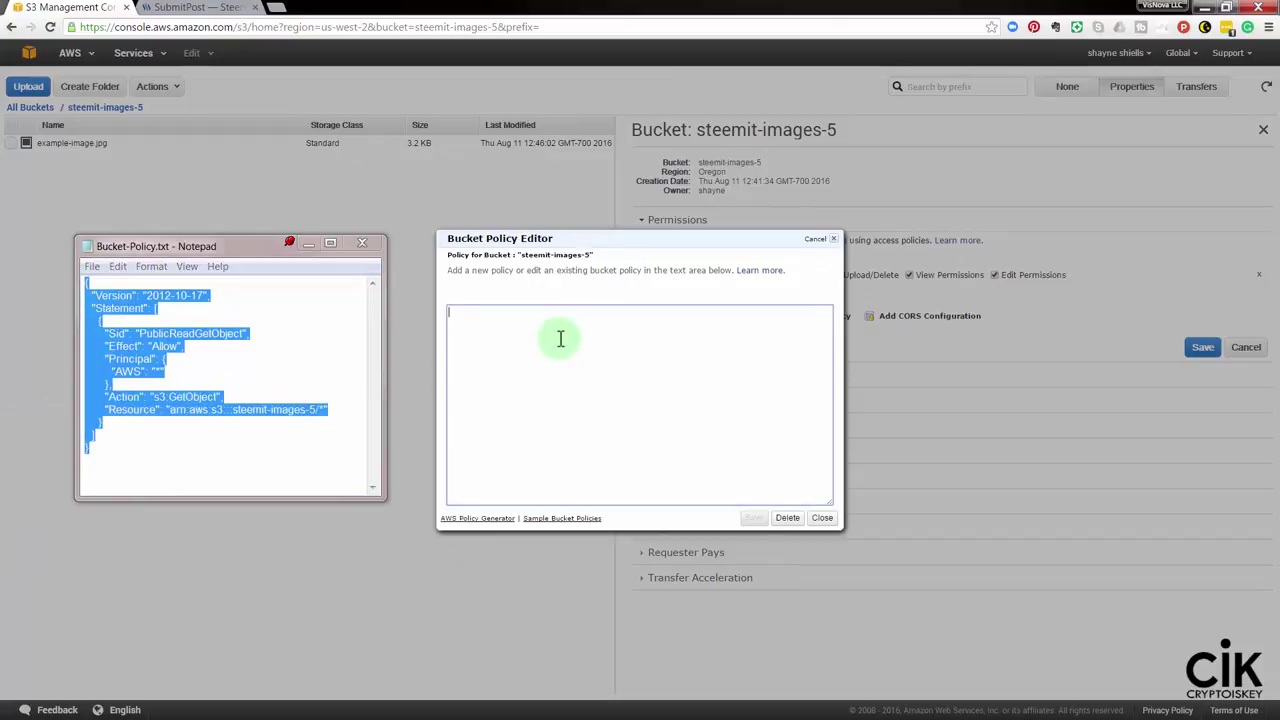
key("ctrl+v")
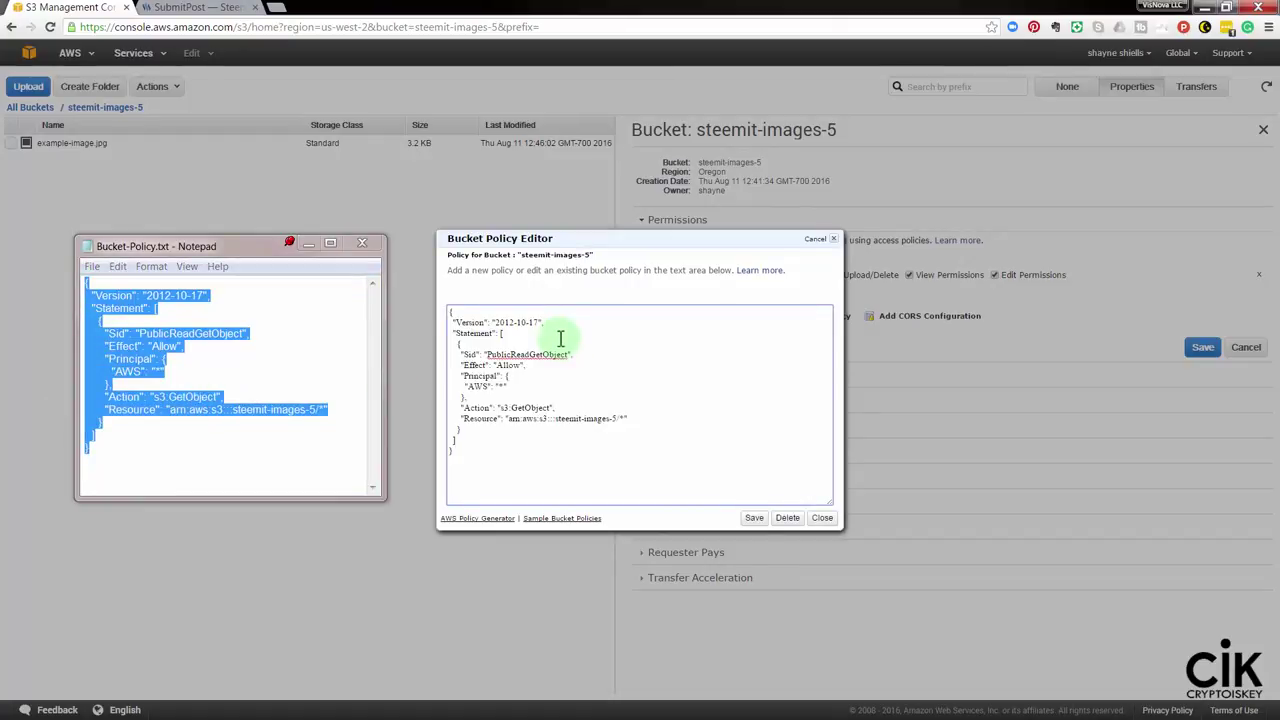
left_click(753, 518)
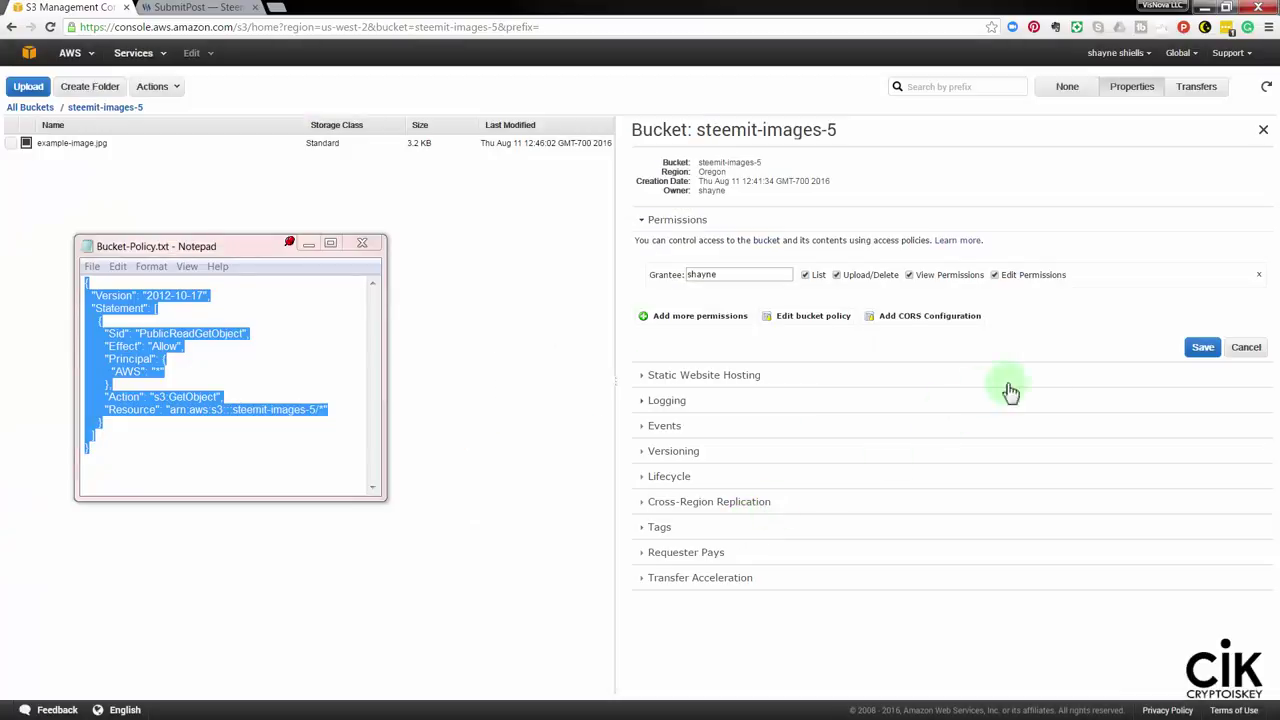
left_click(1201, 350)
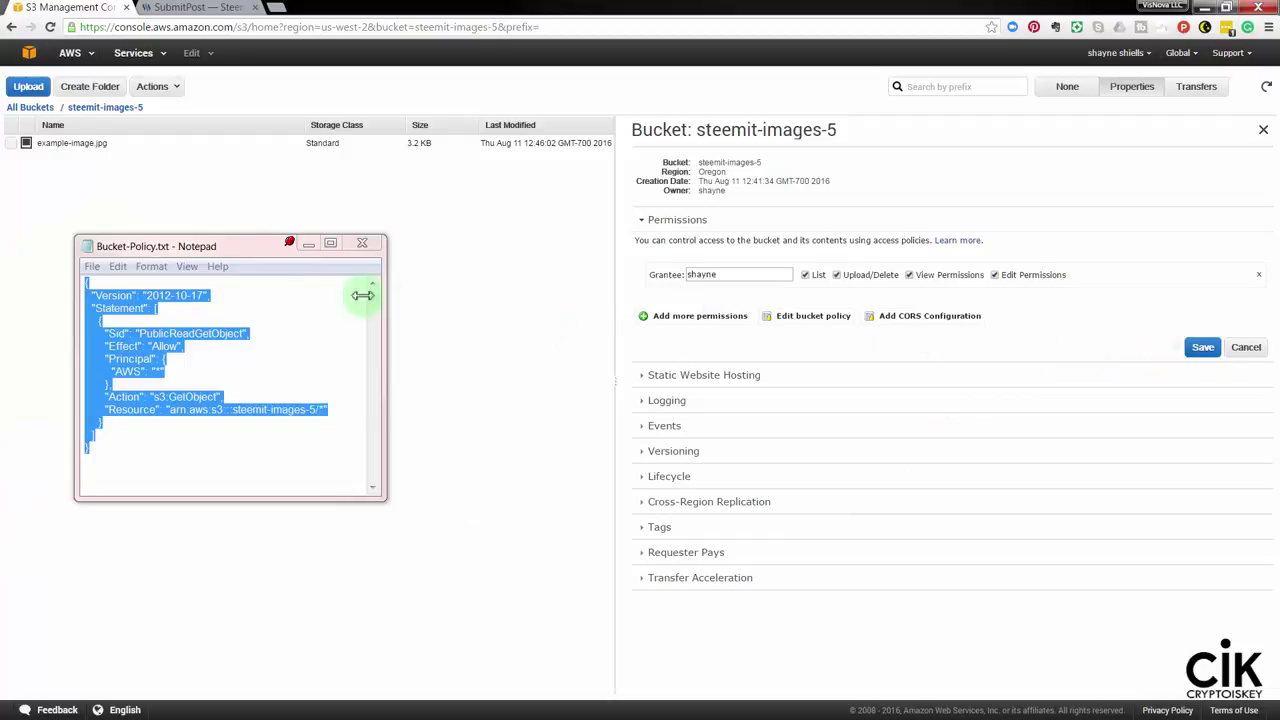
left_click(190, 250)
left_click_drag(190, 250, 1279, 285)
left_click(322, 271)
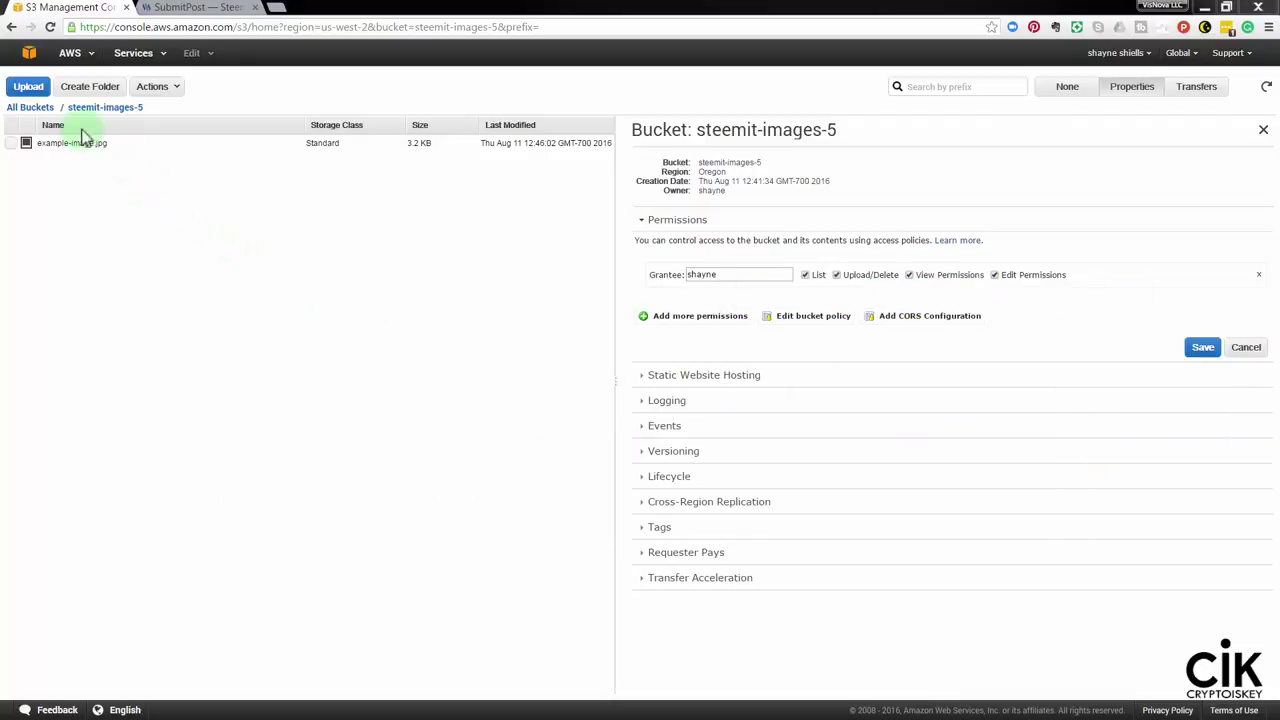
- Upload graffiti-thumbnail.jpg to the steemit-images-5 bucket
left_click(27, 88)
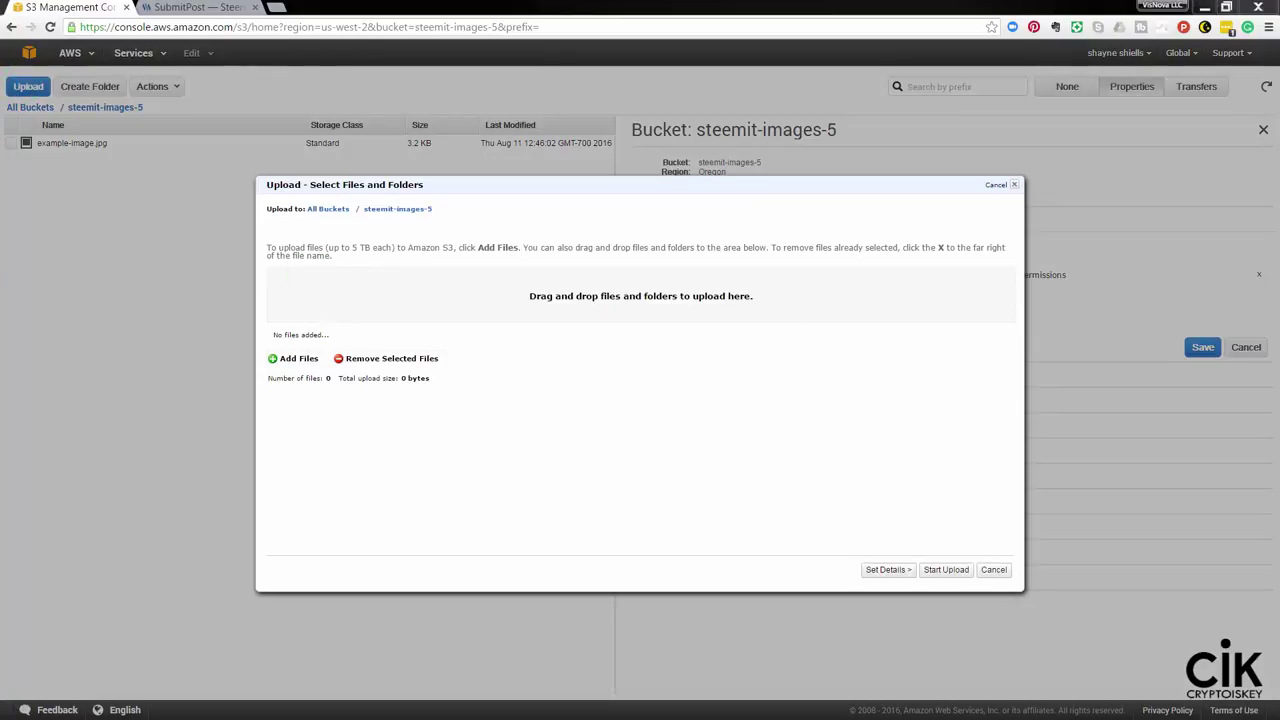
left_click_drag(955, 370, 600, 303)
left_click(946, 570)
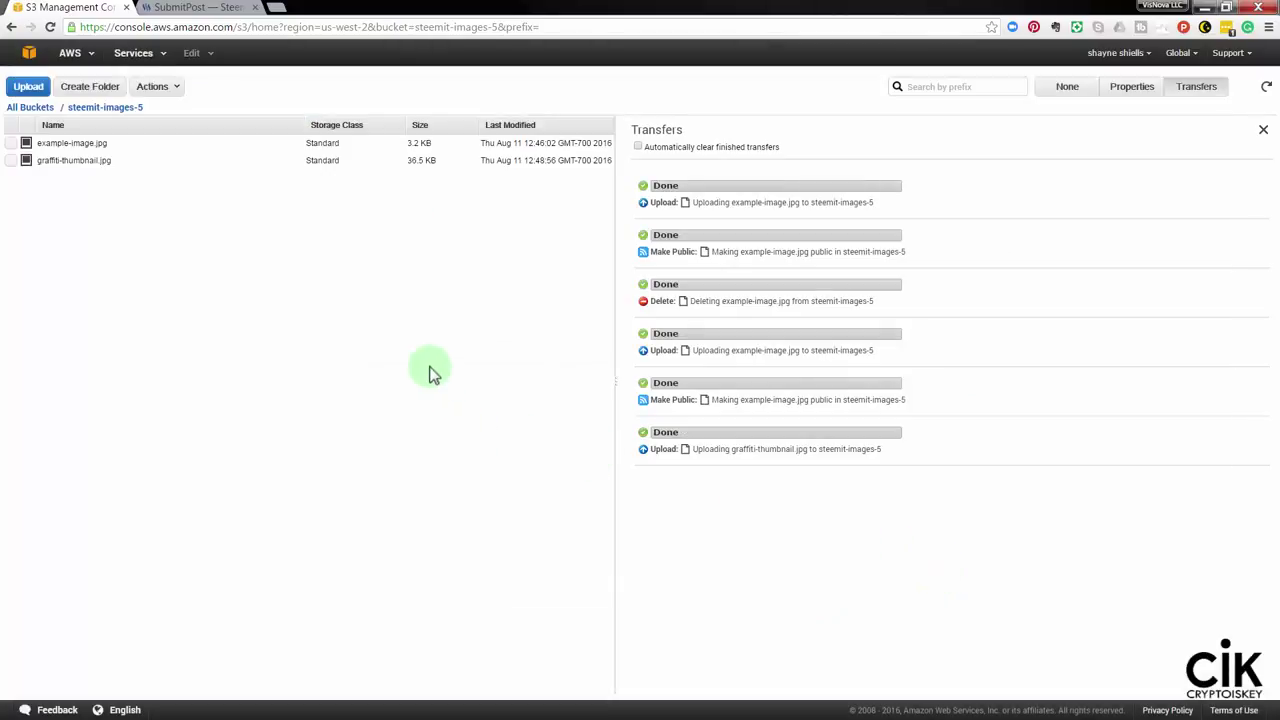
- Copy the S3 link address of graffiti-thumbnail.jpg and paste it into the Steemit story, leaving a blank line below the img tag
left_click(65, 160)
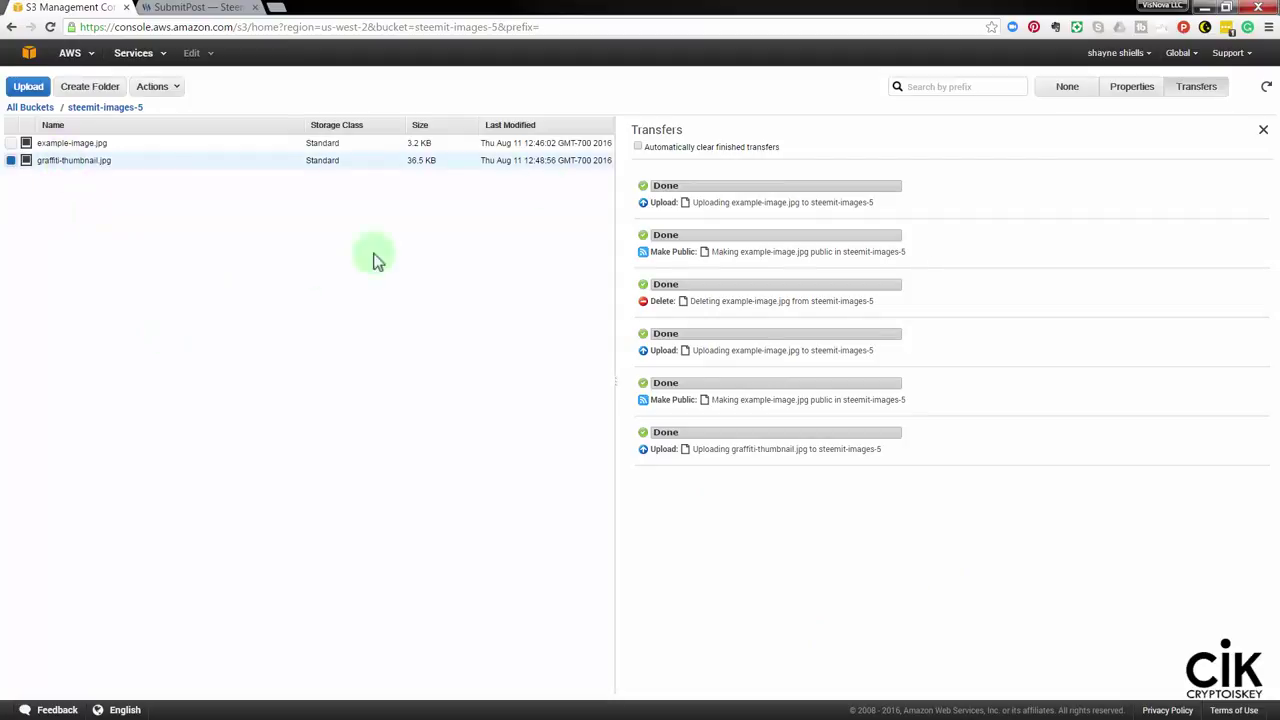
left_click(1131, 92)
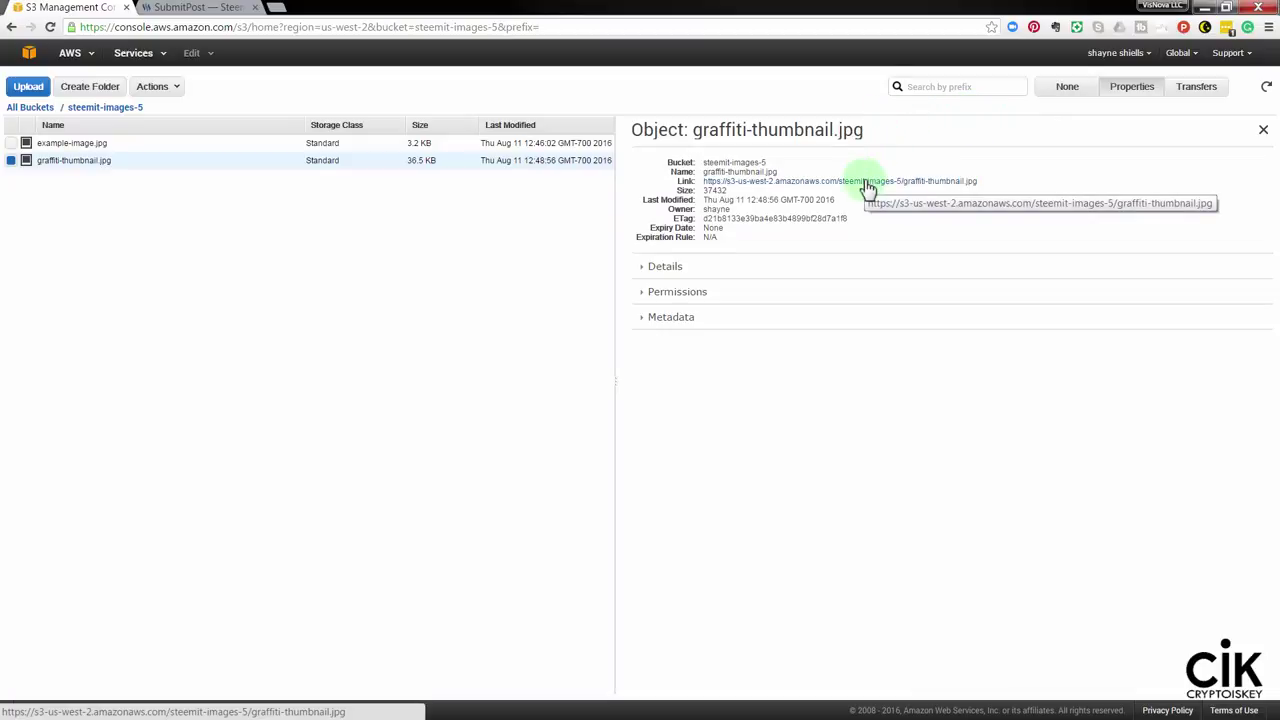
right_click(867, 188)
left_click(926, 271)
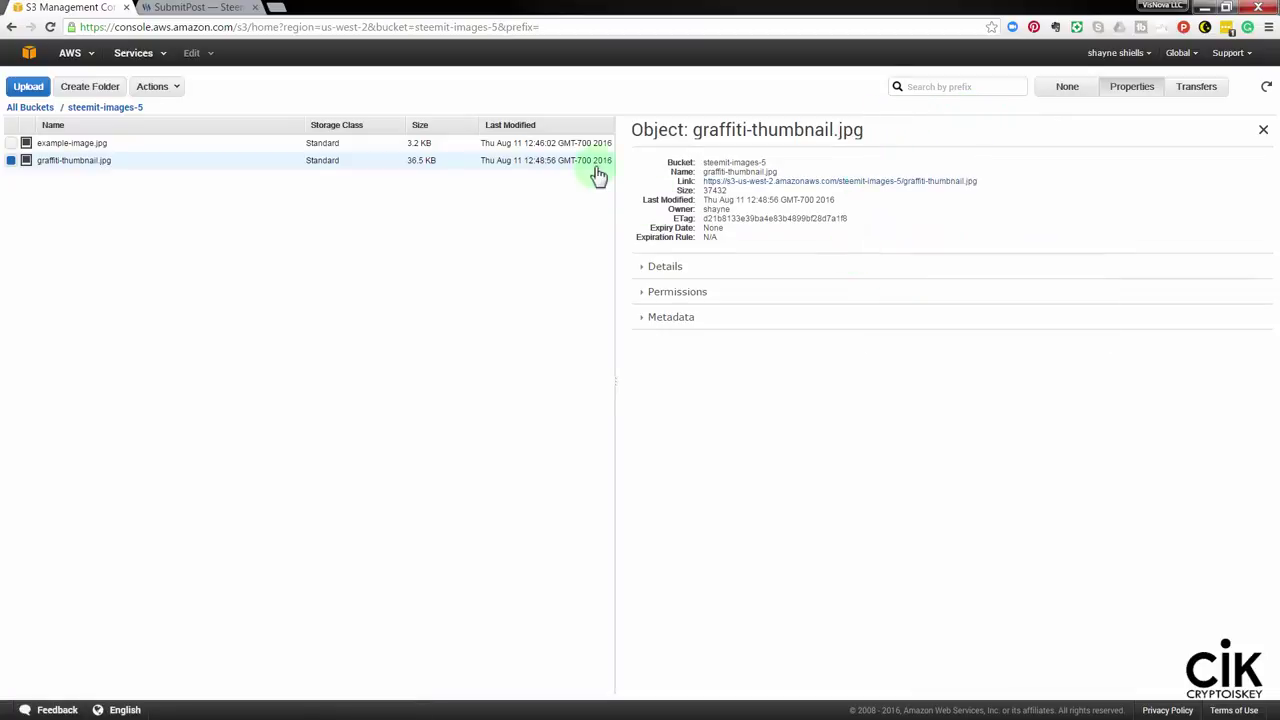
left_click(197, 9)
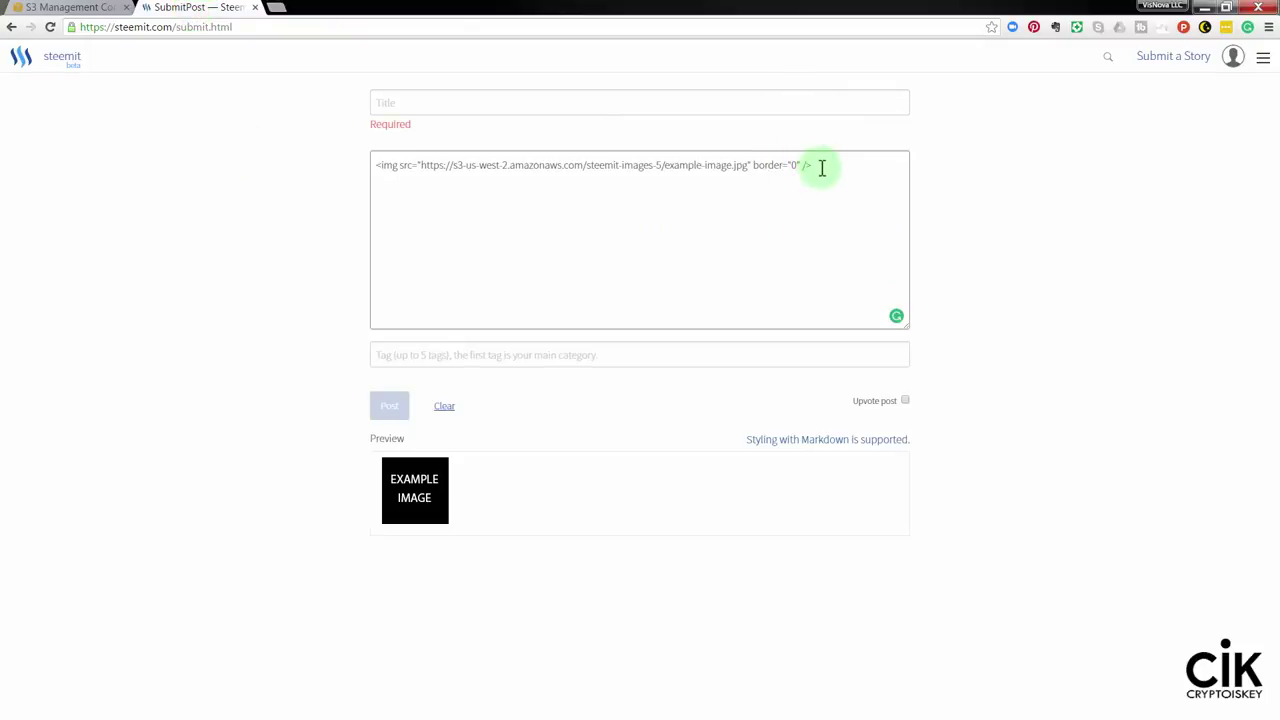
key("Return")
key("Return")
key("ctrl+v")
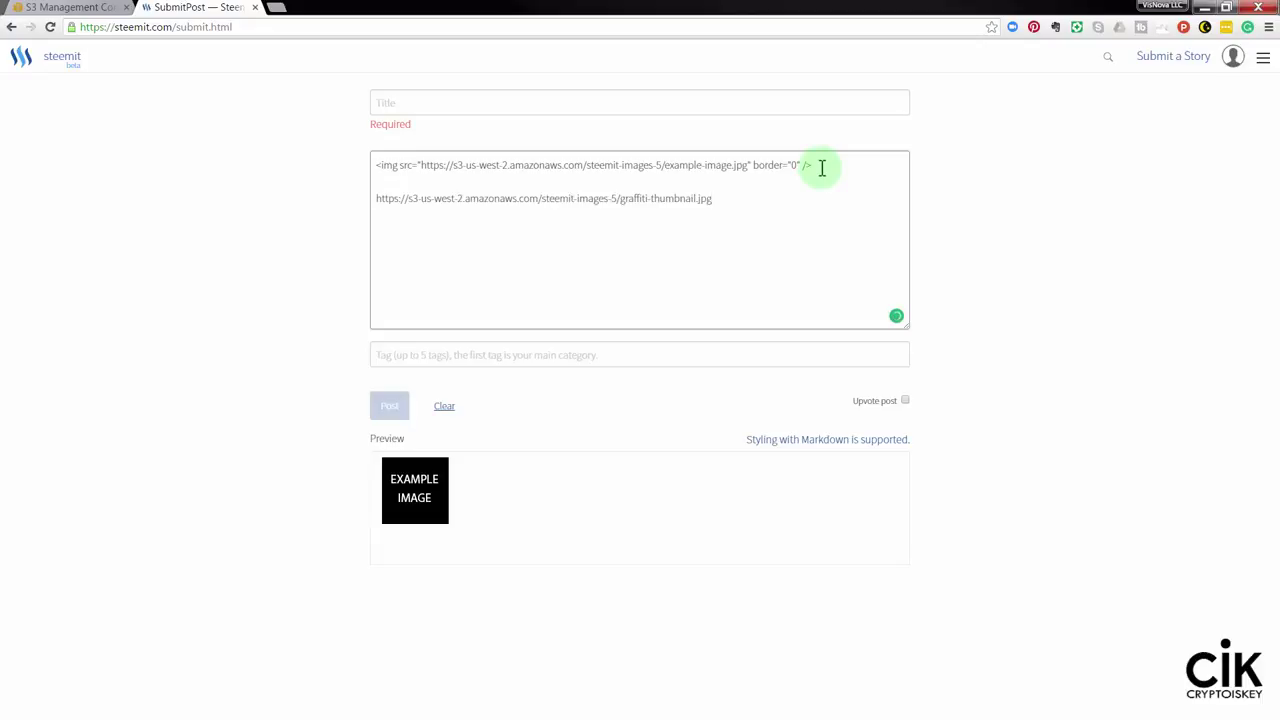